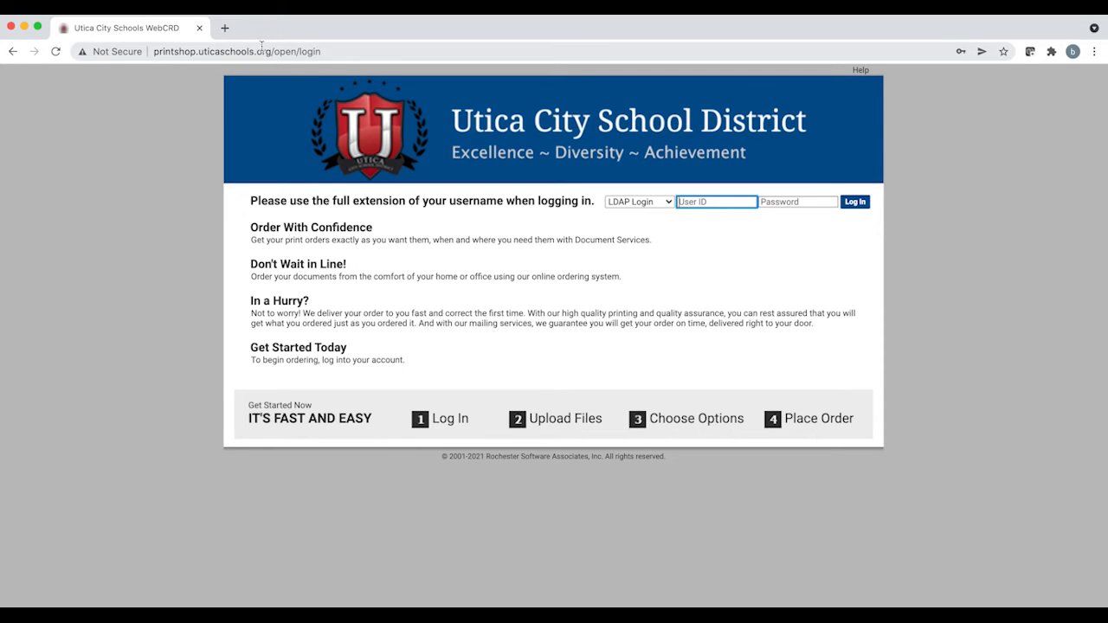
left_click_drag(271, 51, 148, 50)
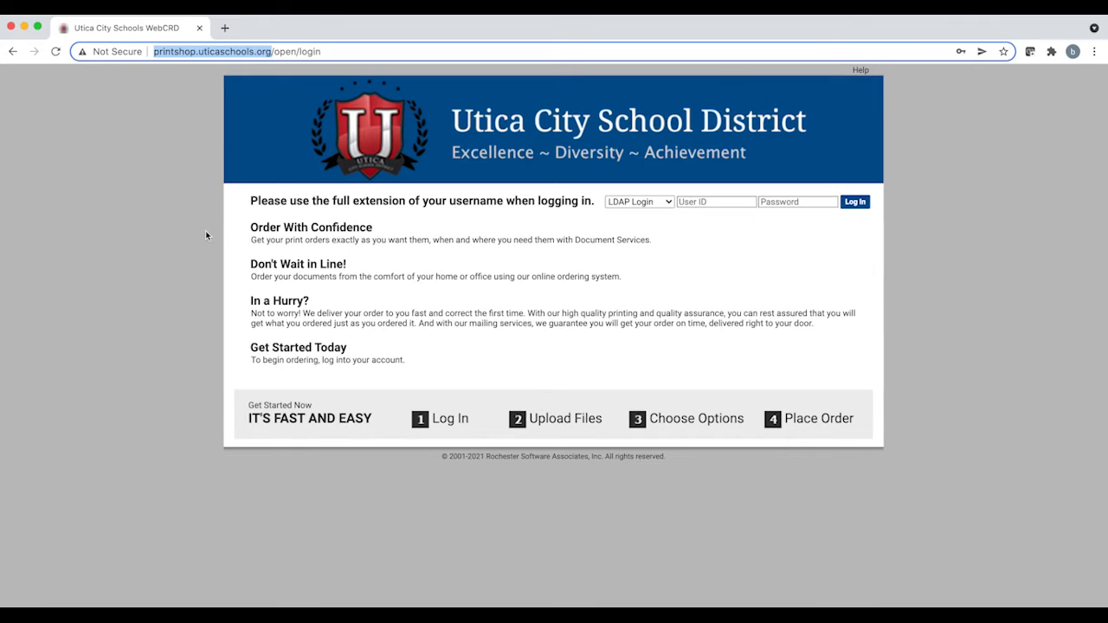
left_click(709, 267)
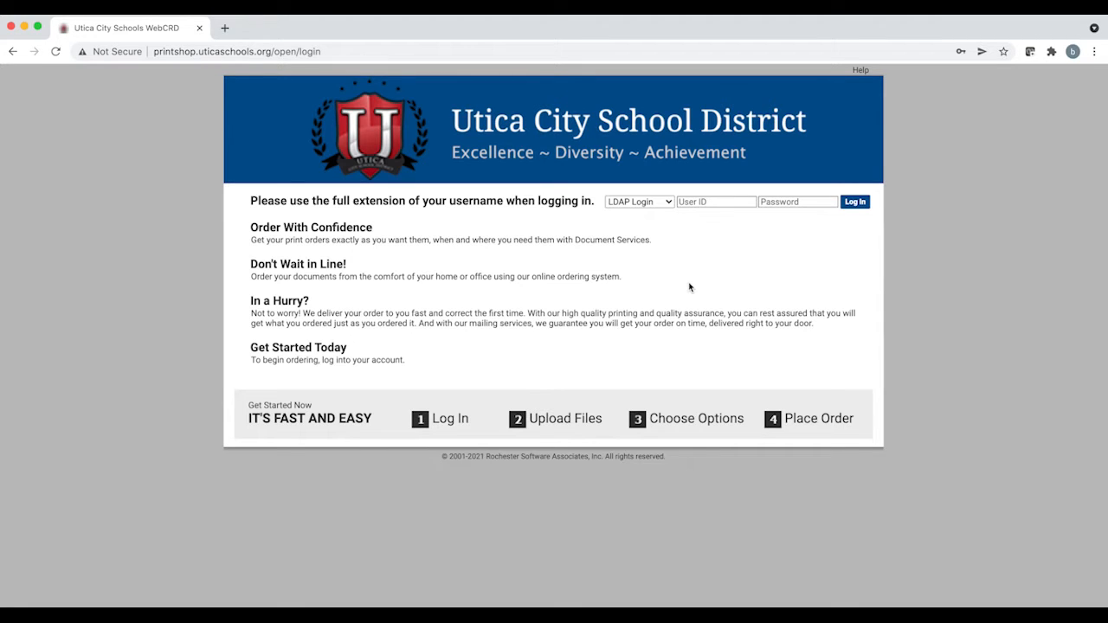
Step: Choose Local Account as the login type and enter the user ID and account password
left_click(667, 204)
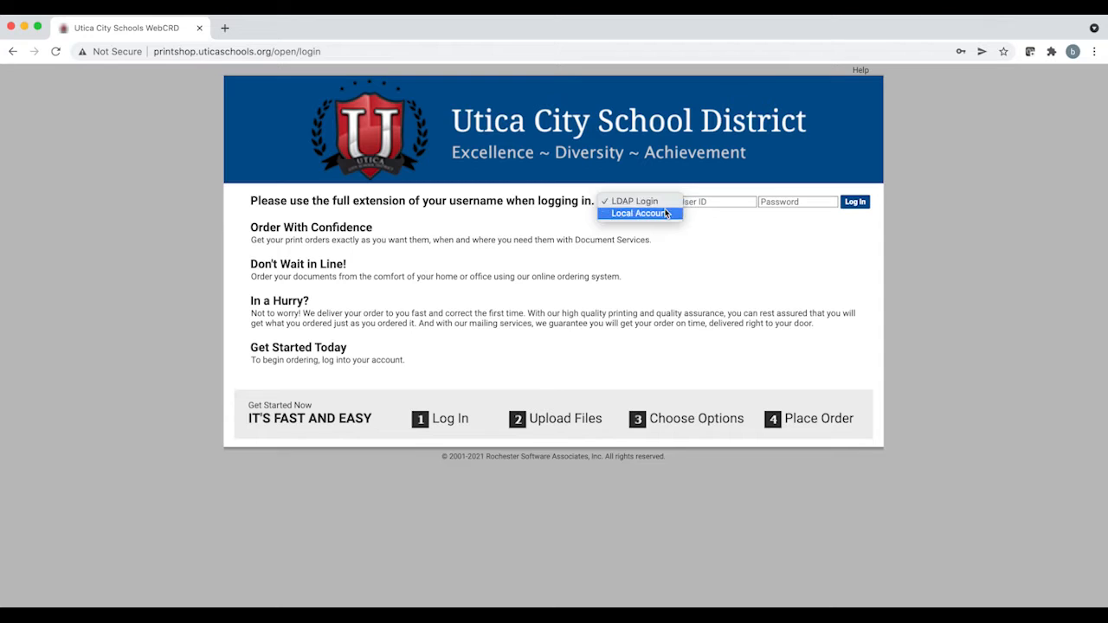
left_click(667, 212)
left_click(701, 200)
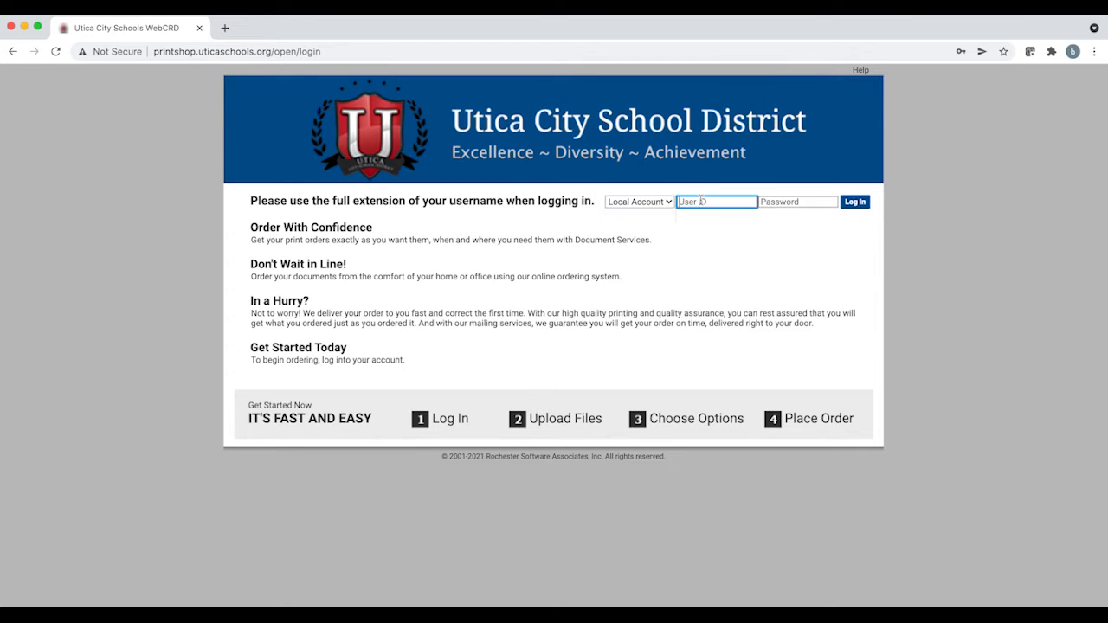
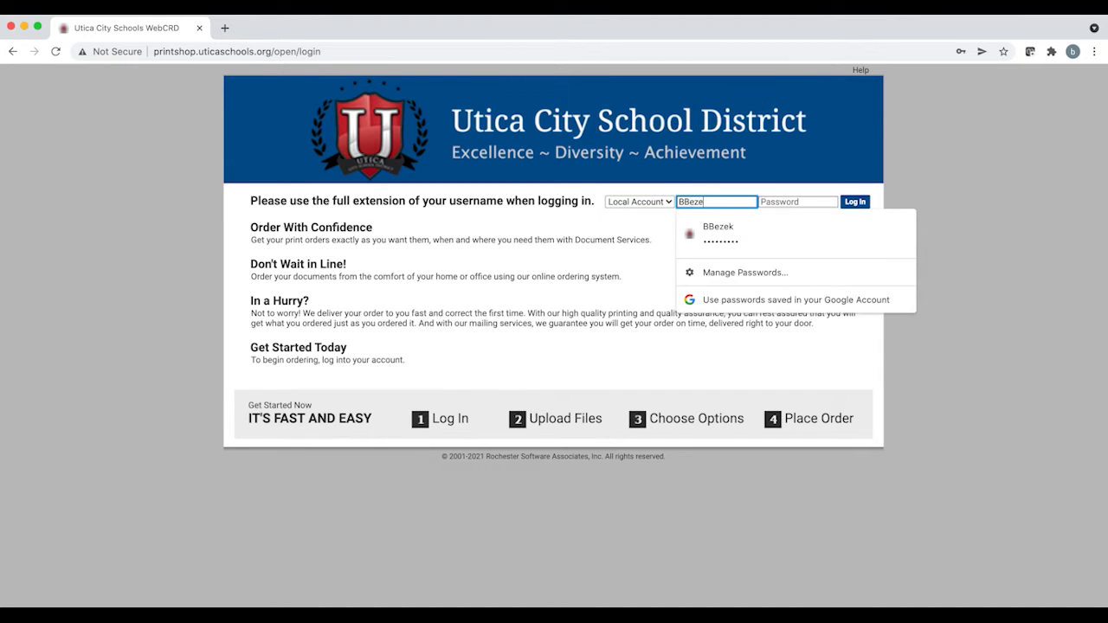
key("Tab")
type("********")
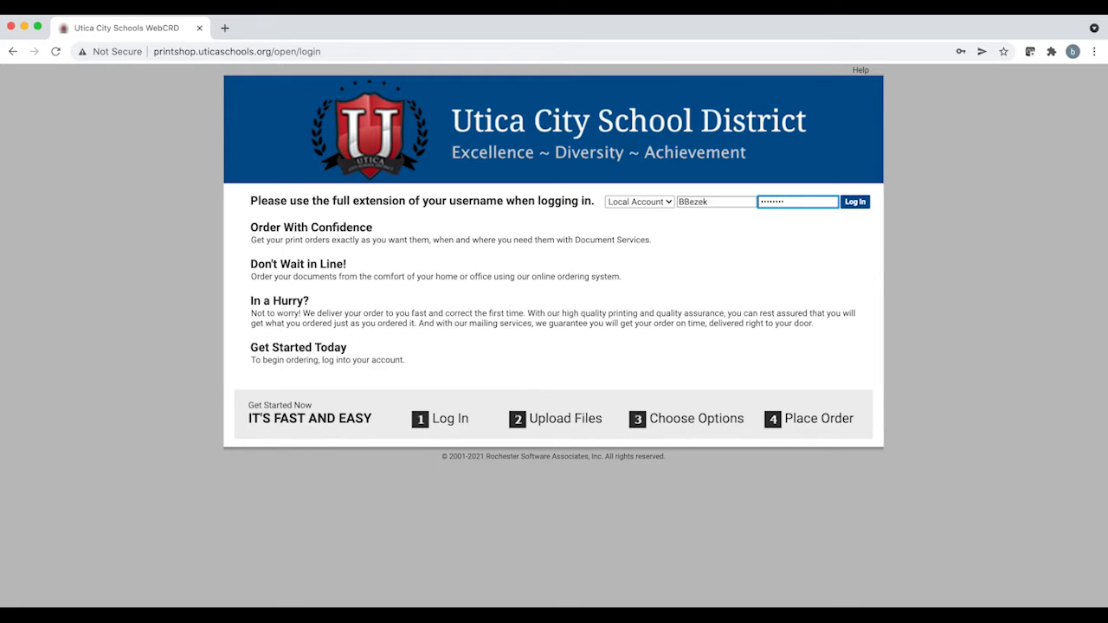
Step: Reselect Local Account as the login type and log in to the print shop
left_click(668, 205)
key("Up")
key("Return")
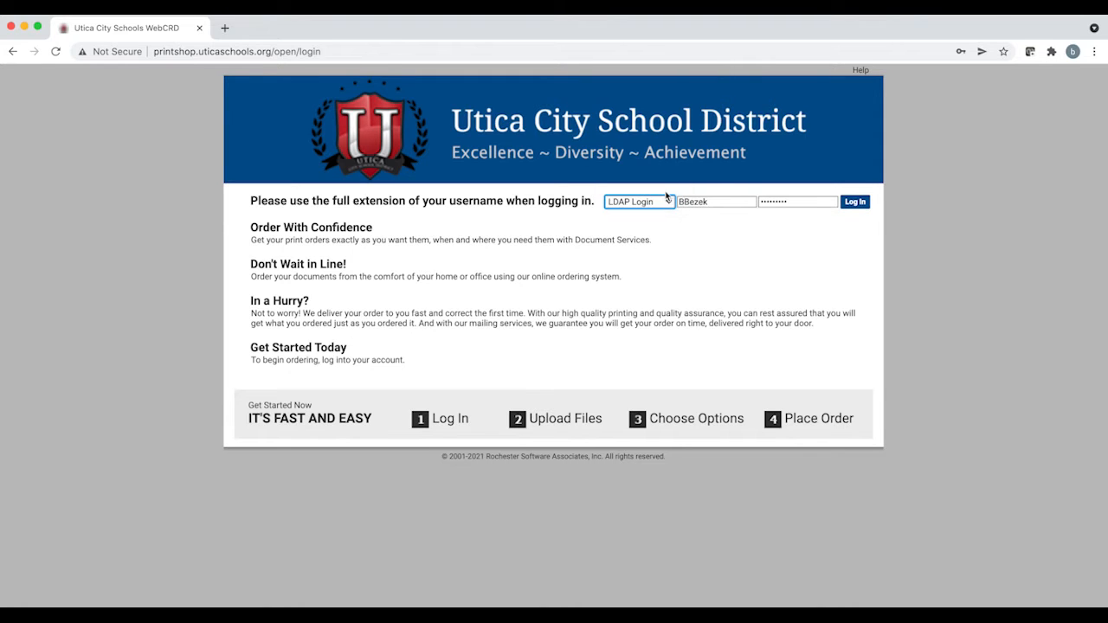
left_click(664, 205)
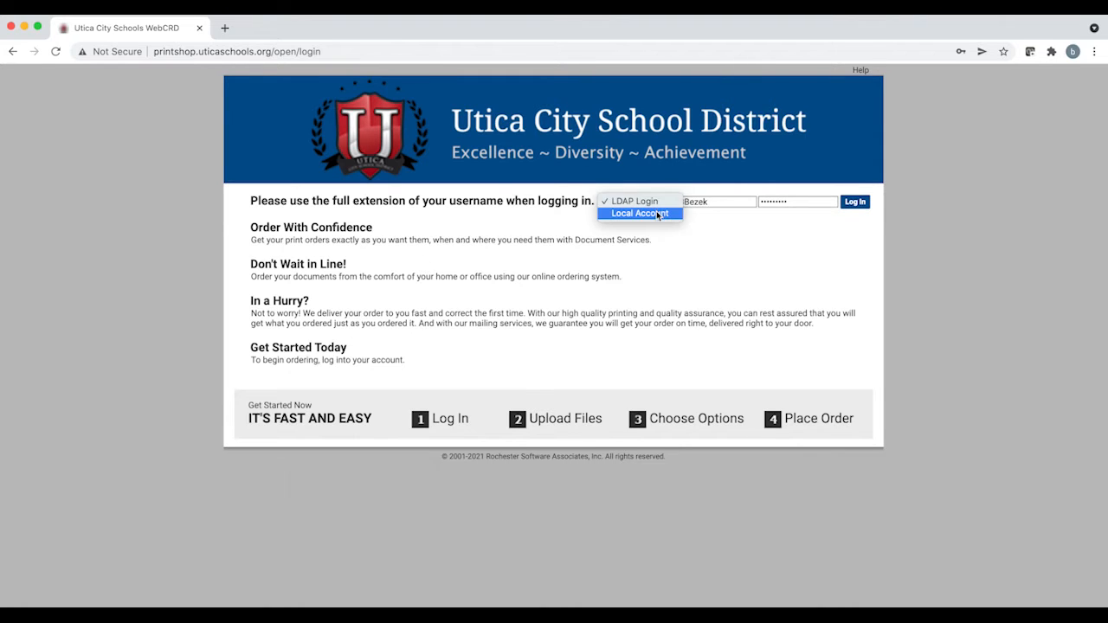
left_click(657, 213)
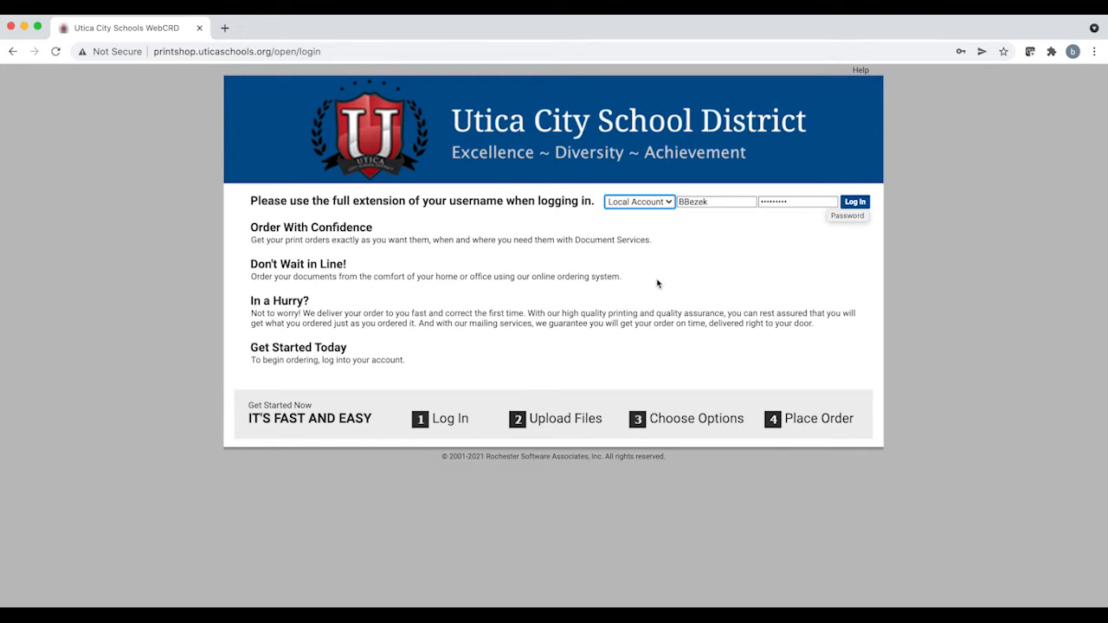
left_click(855, 202)
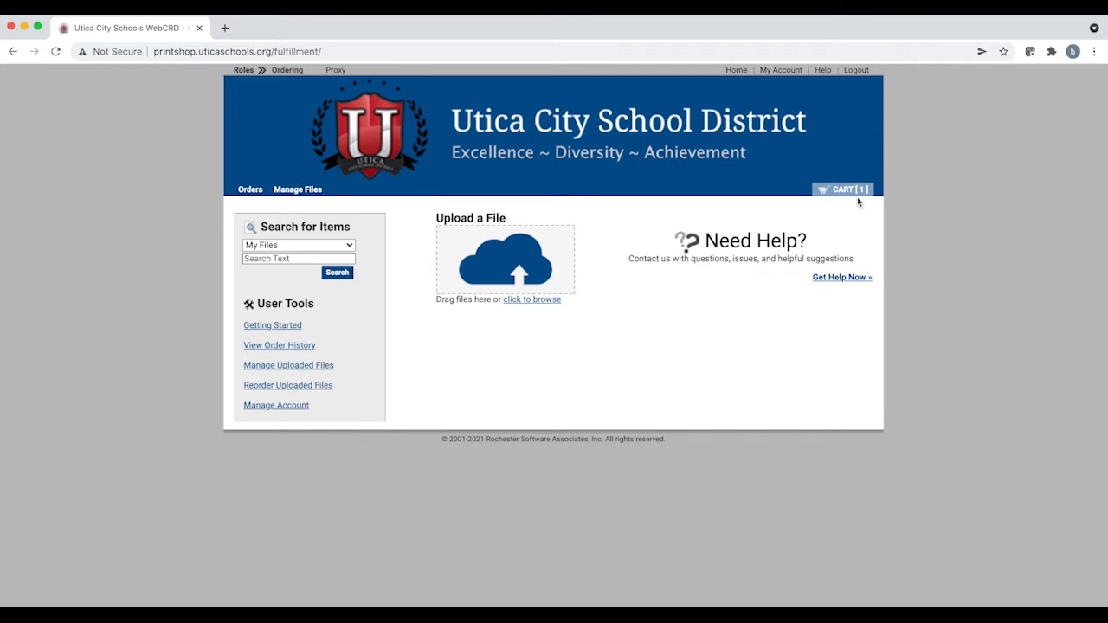
Step: Open My Account, edit the contact information form, select the School entry and save the form
left_click(781, 70)
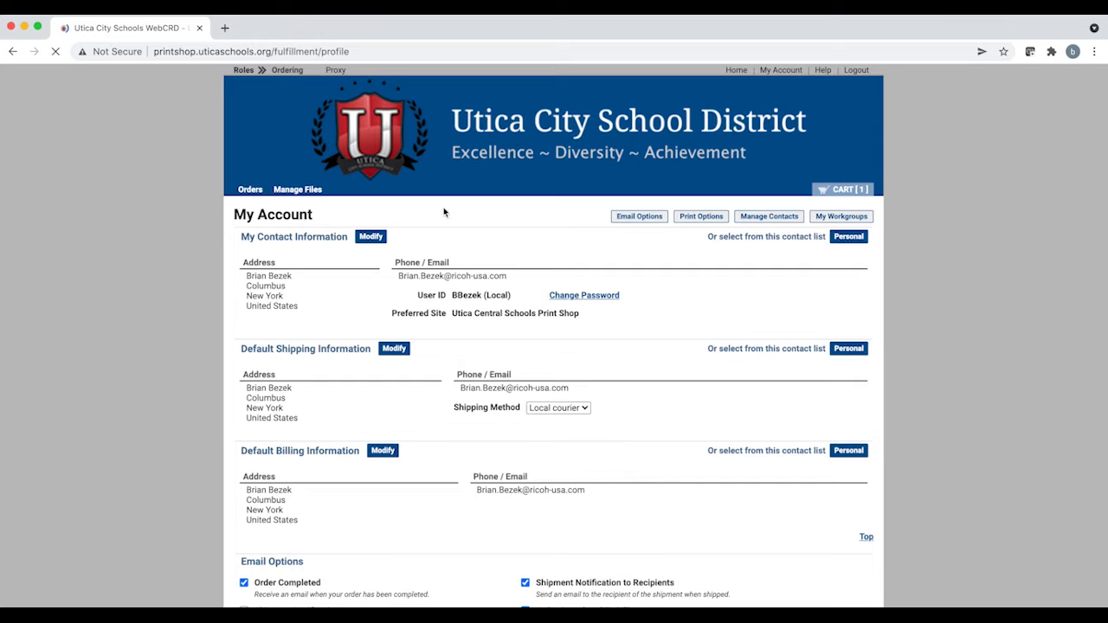
left_click(373, 237)
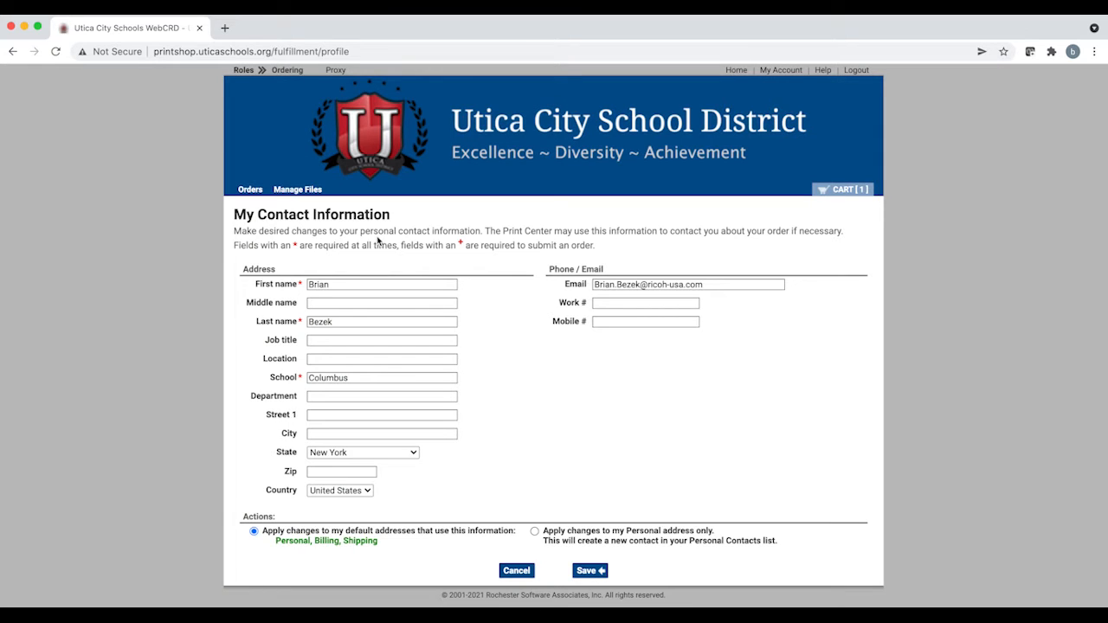
double_click(355, 379)
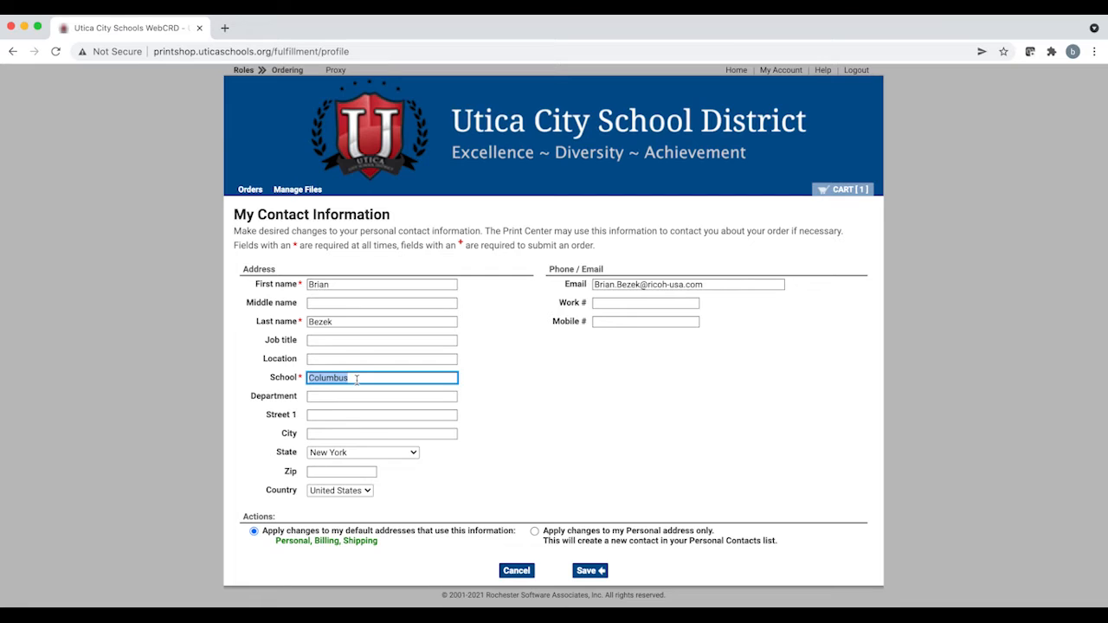
left_click(356, 379)
left_click(592, 573)
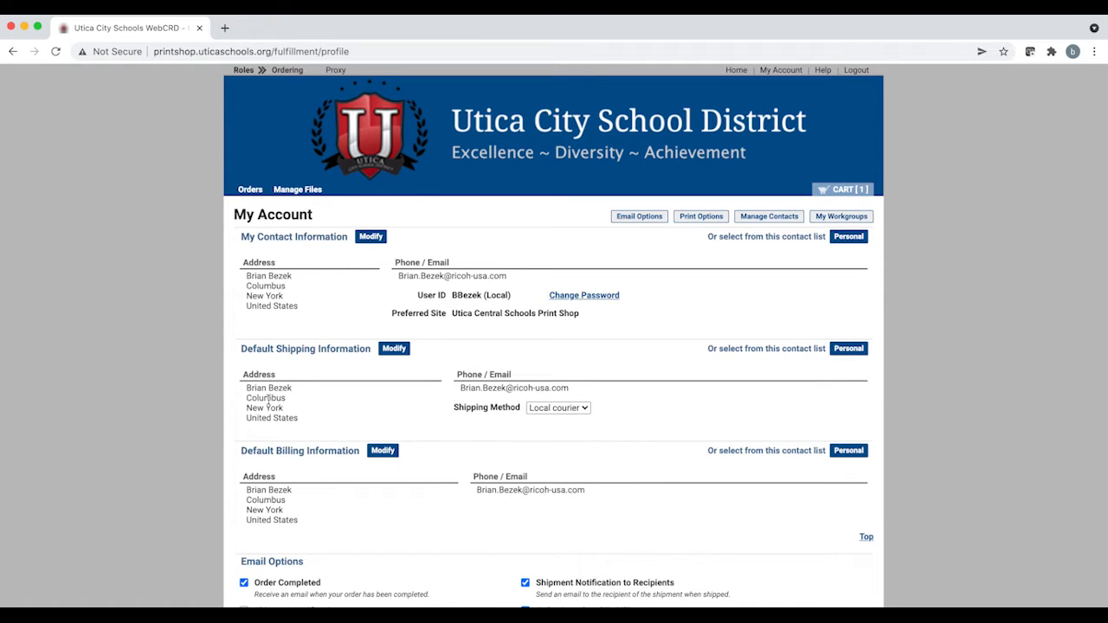
Step: Review the default Print options for output, plex and paper in the account's Print Options
scroll(448, 477, "down", 1)
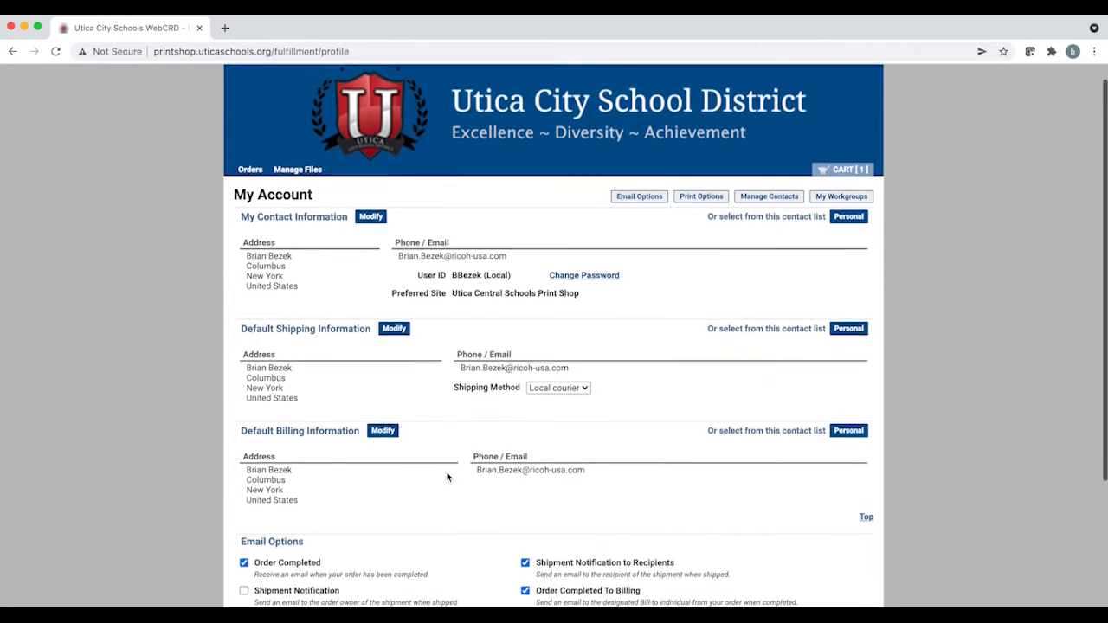
scroll(447, 477, "down", 5)
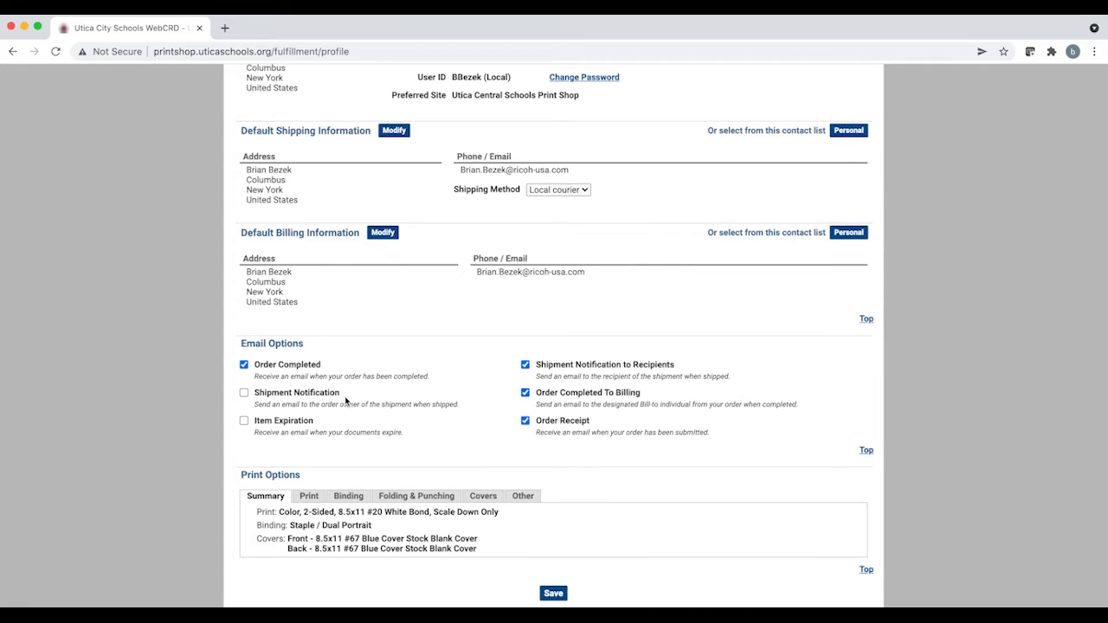
left_click(309, 500)
scroll(494, 366, "down", 2)
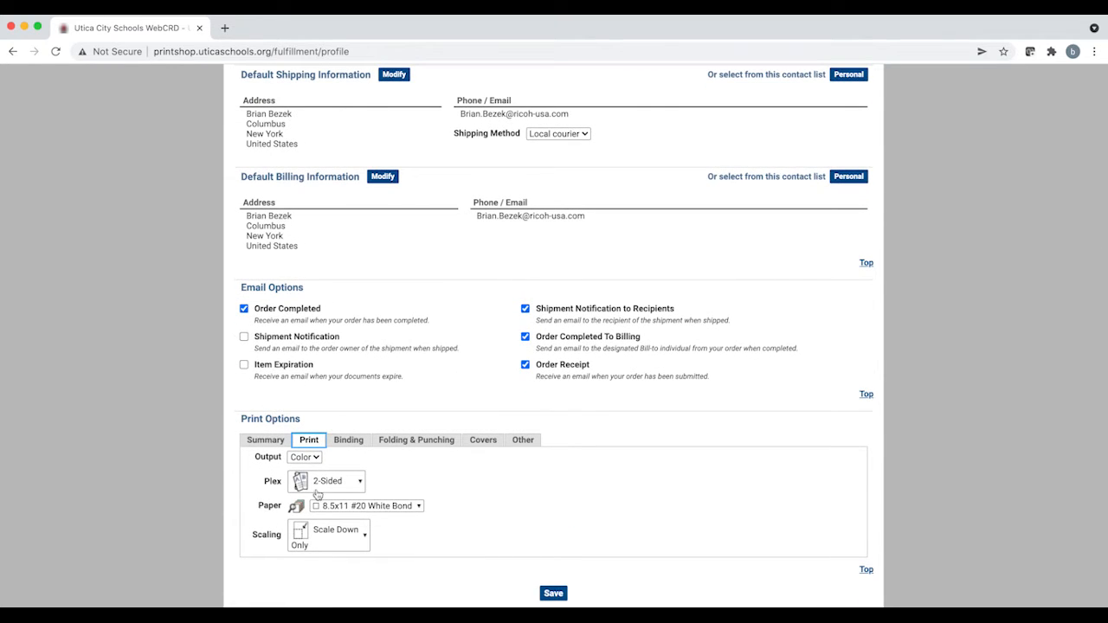
left_click(315, 459)
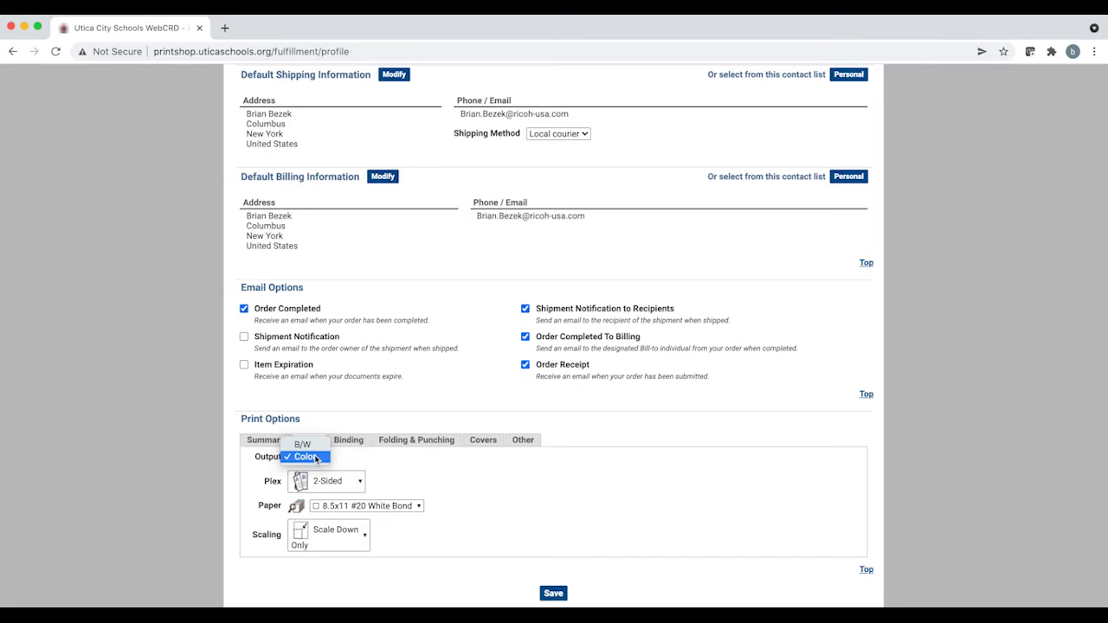
left_click(377, 469)
left_click(353, 486)
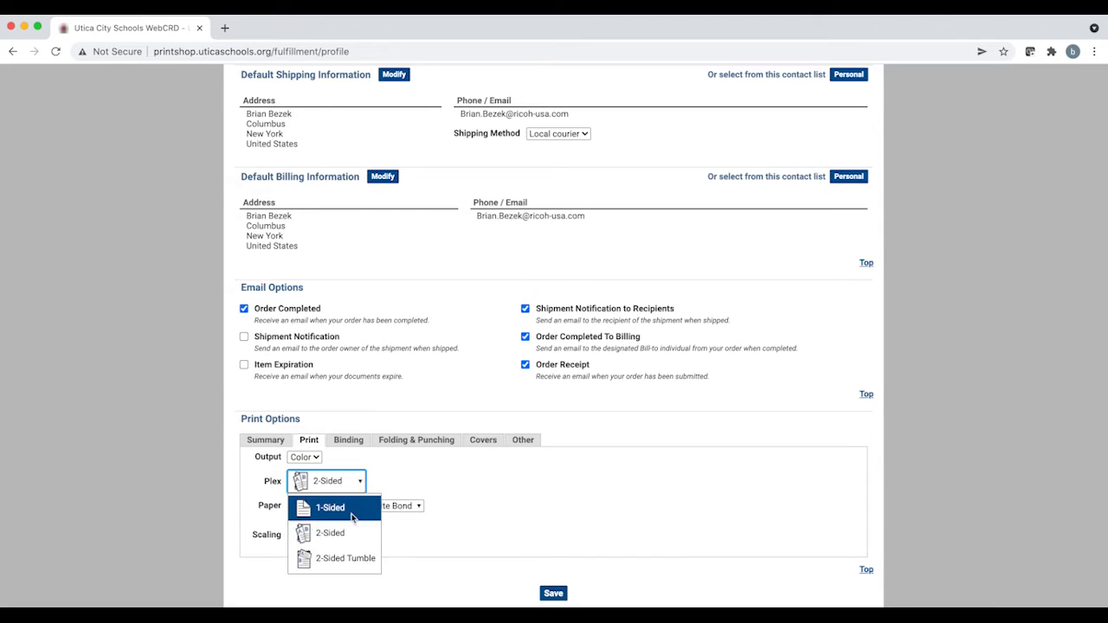
left_click(413, 482)
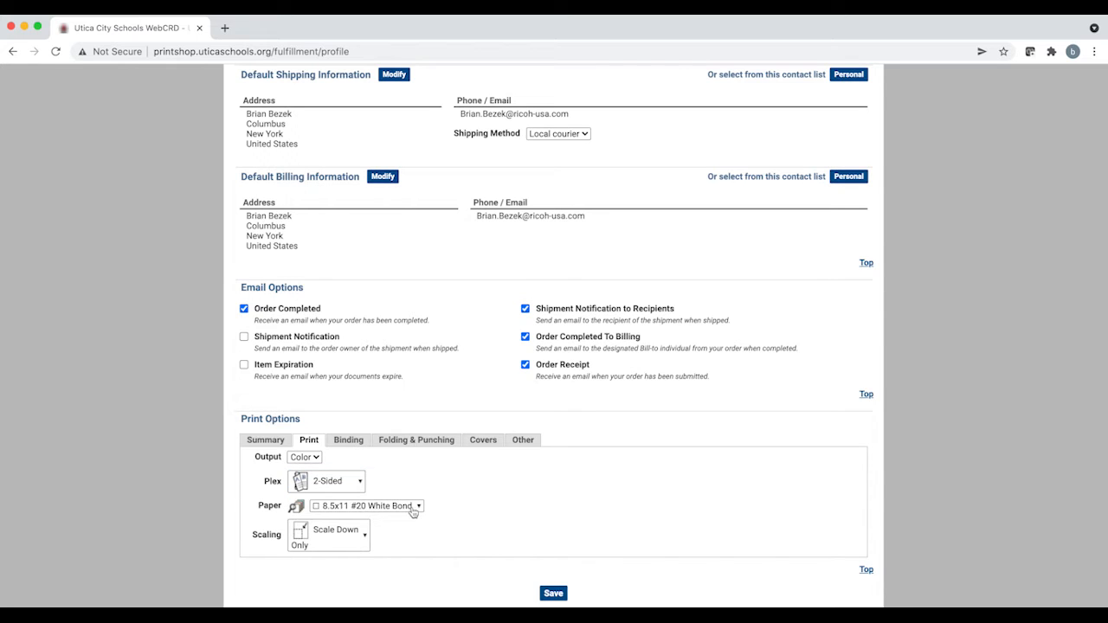
left_click(413, 512)
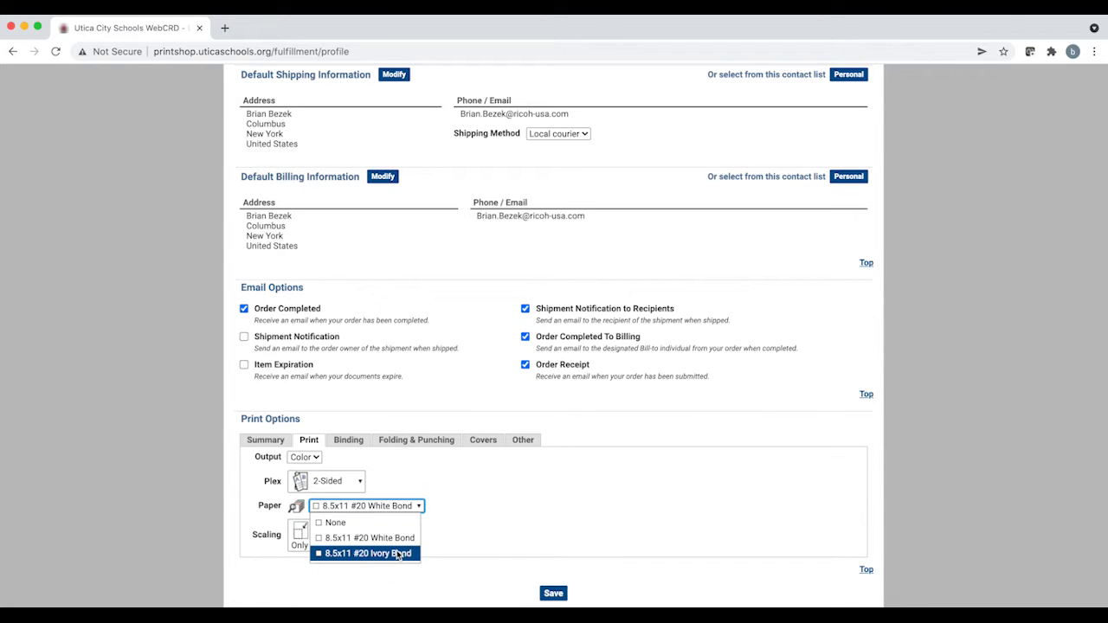
left_click(404, 487)
Step: Set the default print output to B/W and browse the paper and scaling choices
left_click(316, 456)
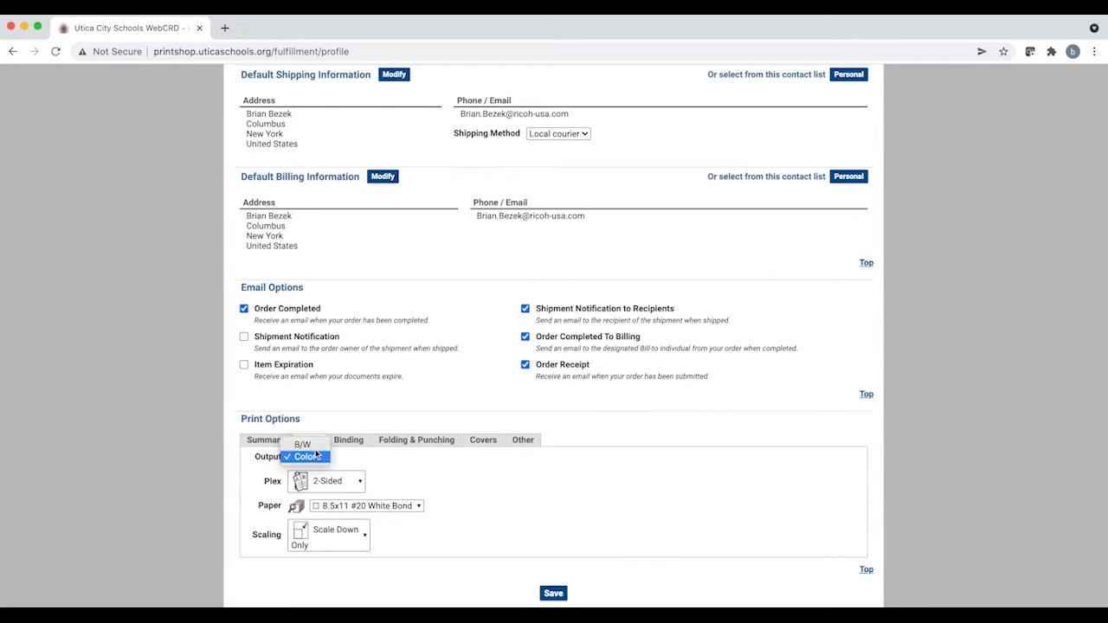
left_click(304, 444)
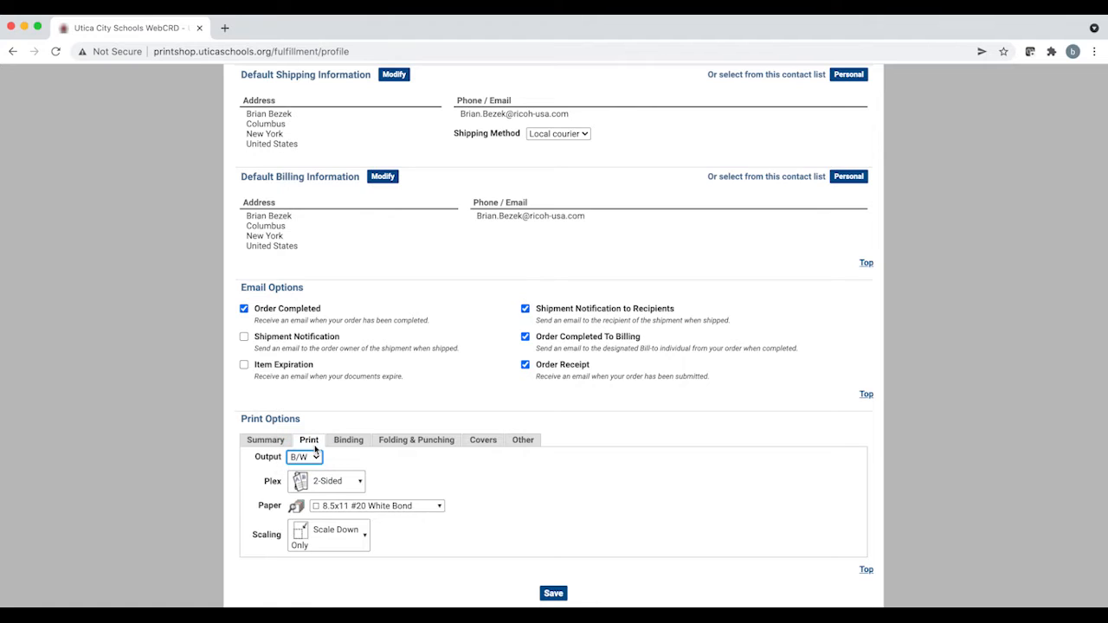
left_click(429, 508)
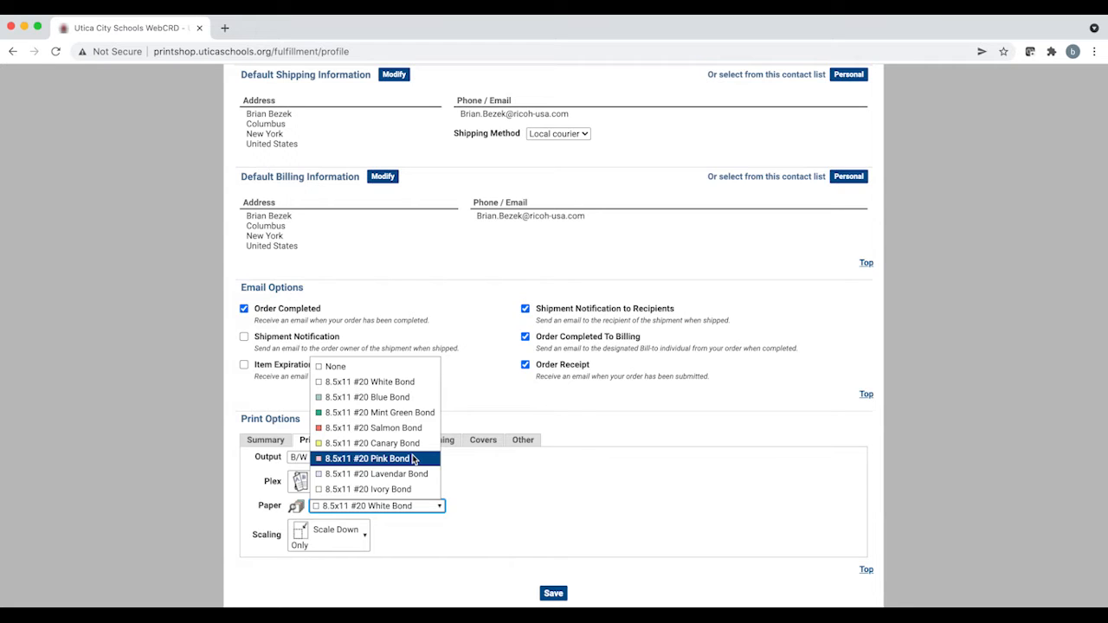
left_click(502, 490)
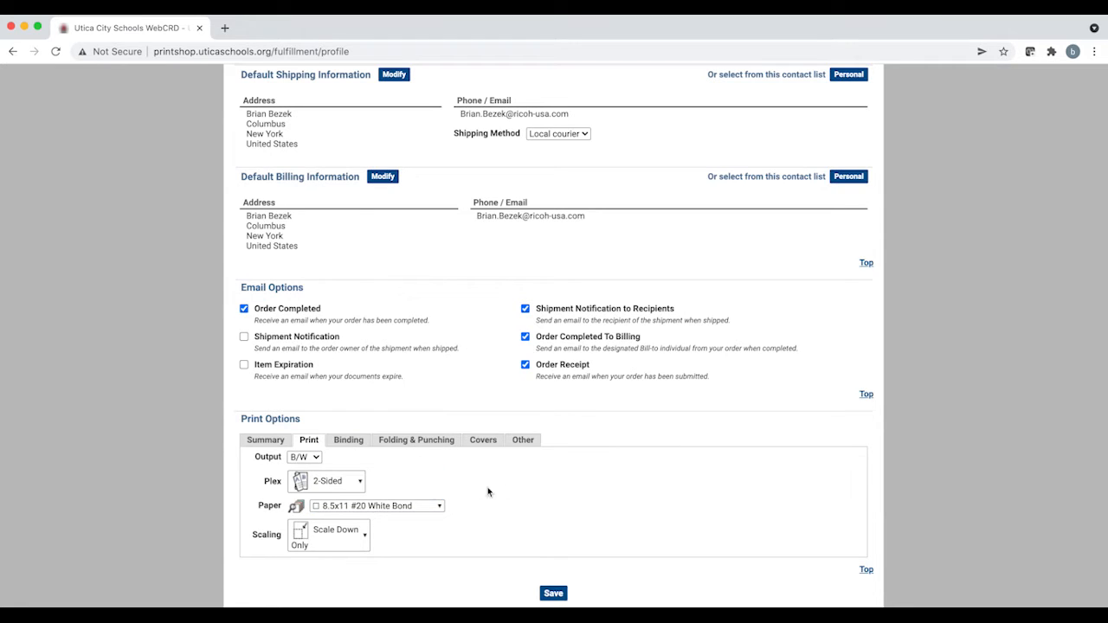
left_click(365, 542)
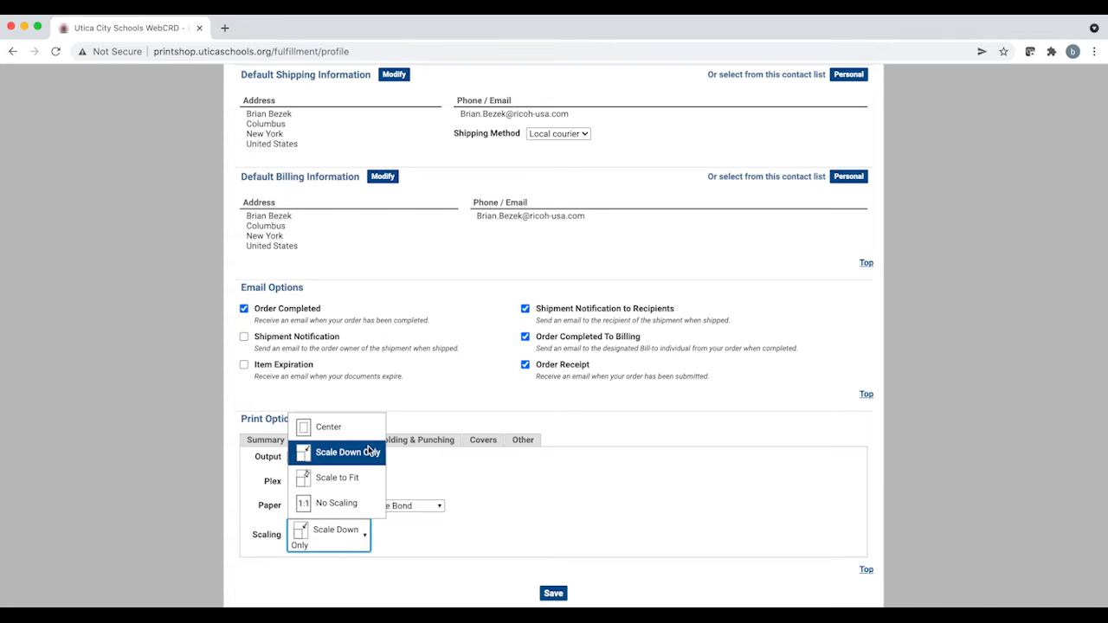
left_click(487, 484)
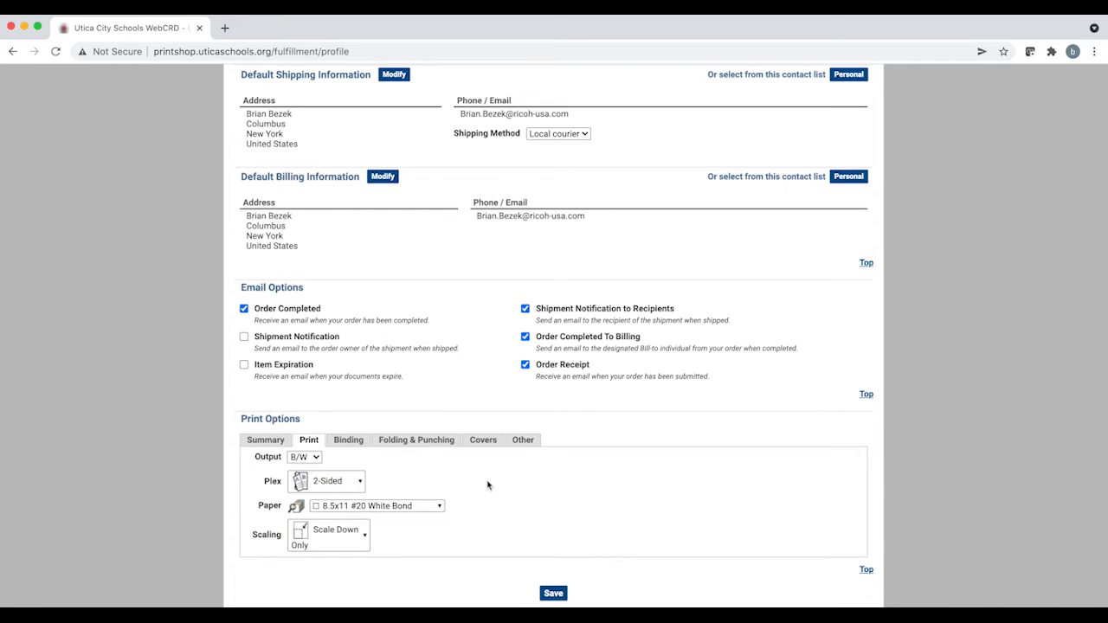
left_click(367, 539)
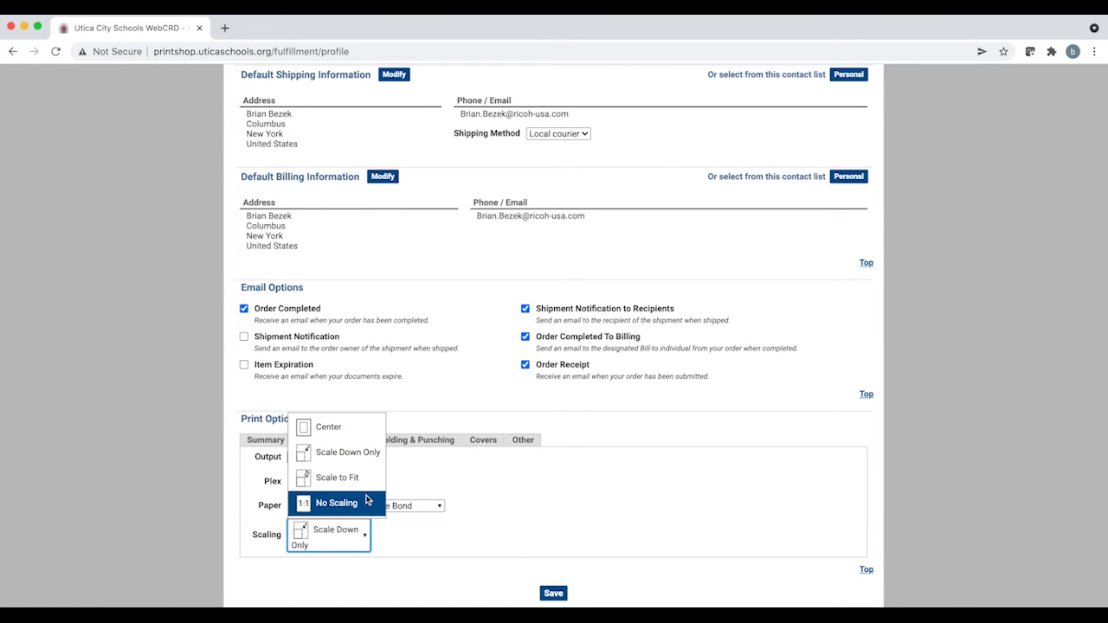
left_click(567, 520)
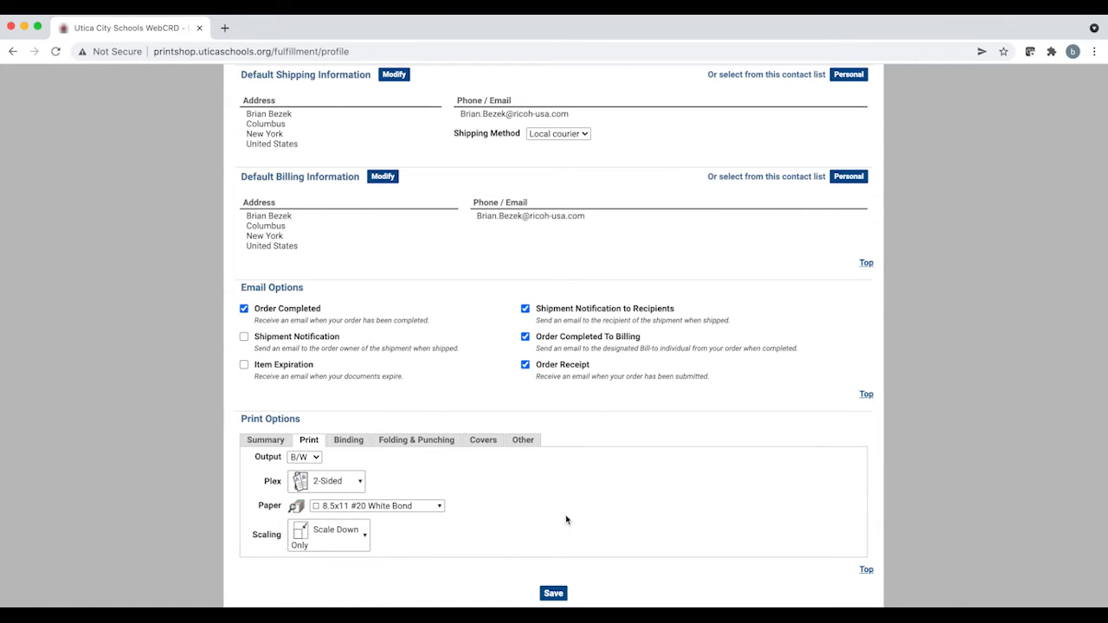
Step: Review the binding choices and select the Left 3 punch under Folding & Punching
left_click(346, 443)
scroll(500, 506, "down", 3)
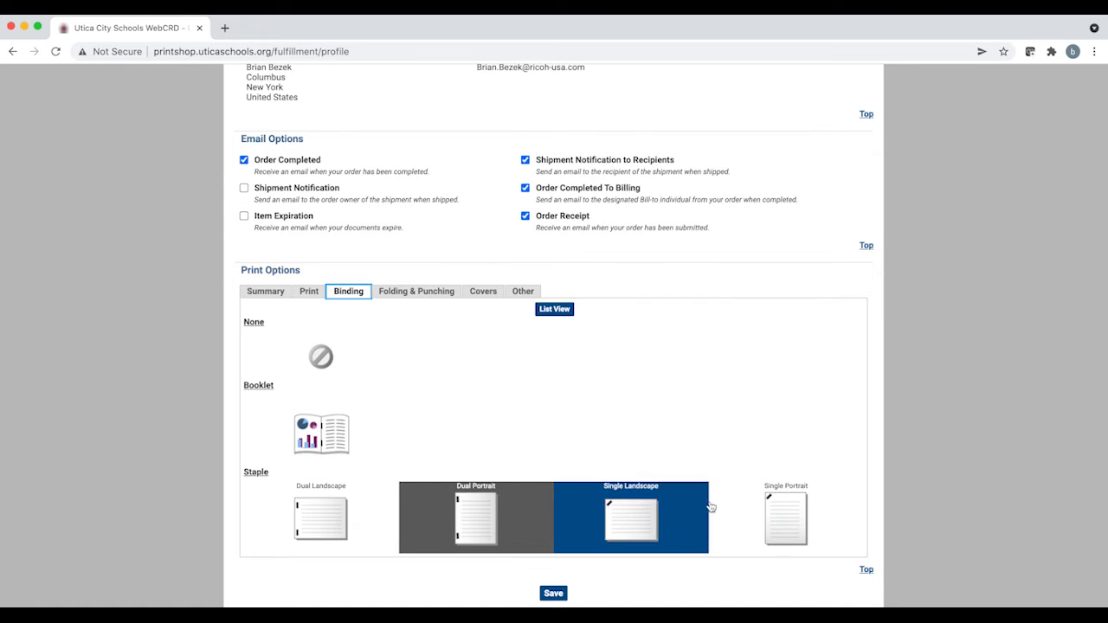
left_click(419, 297)
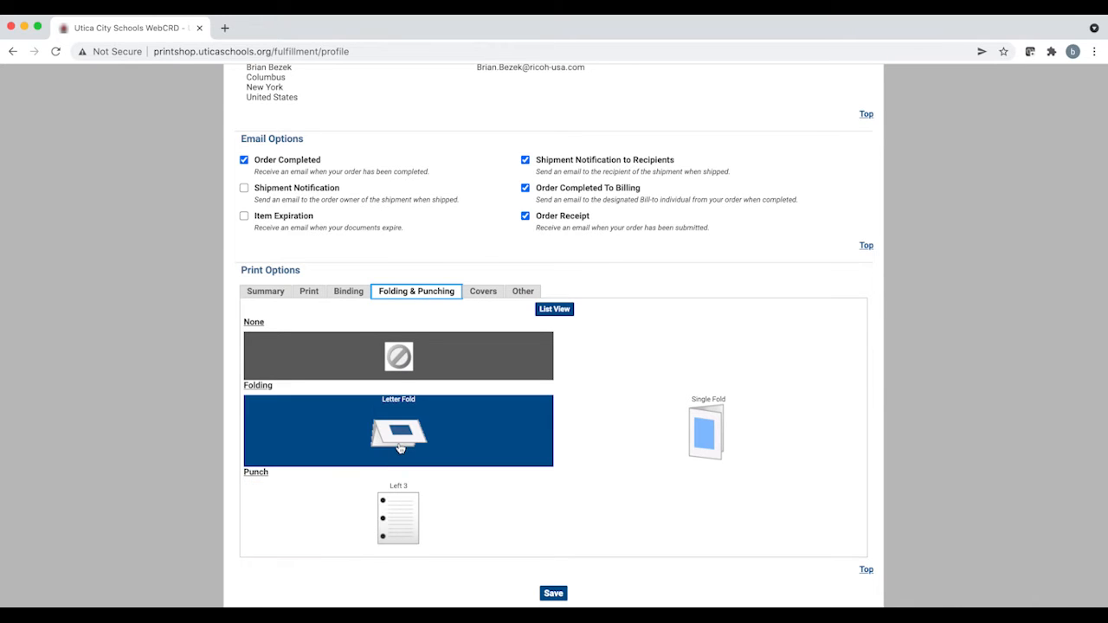
left_click(396, 525)
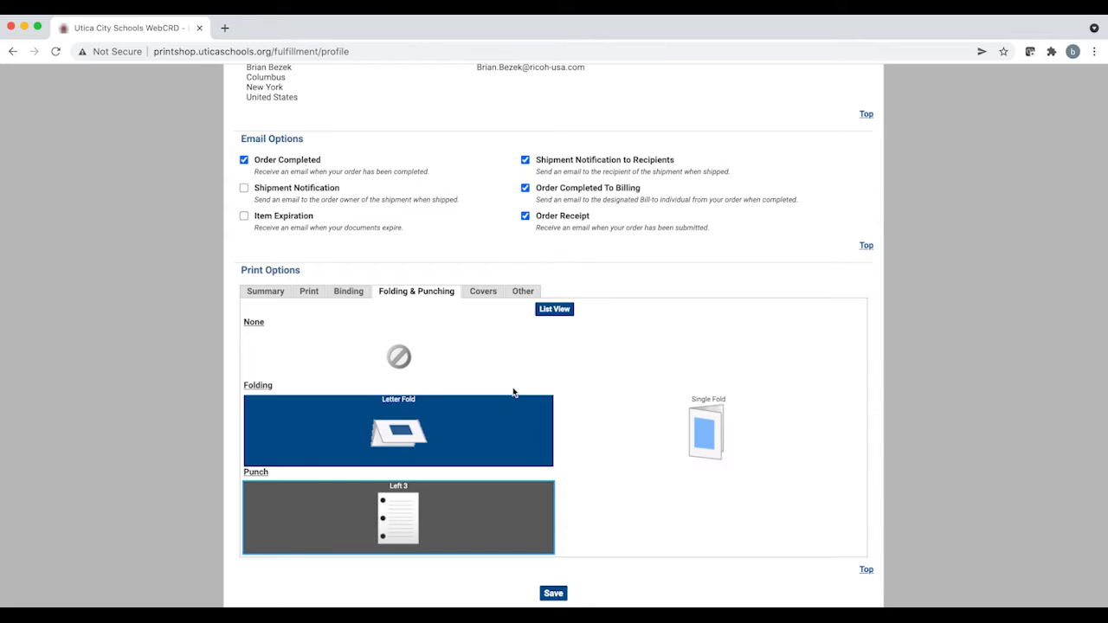
Step: Review the cover paper and print side choices in the account's Covers options and save the print options
left_click(484, 291)
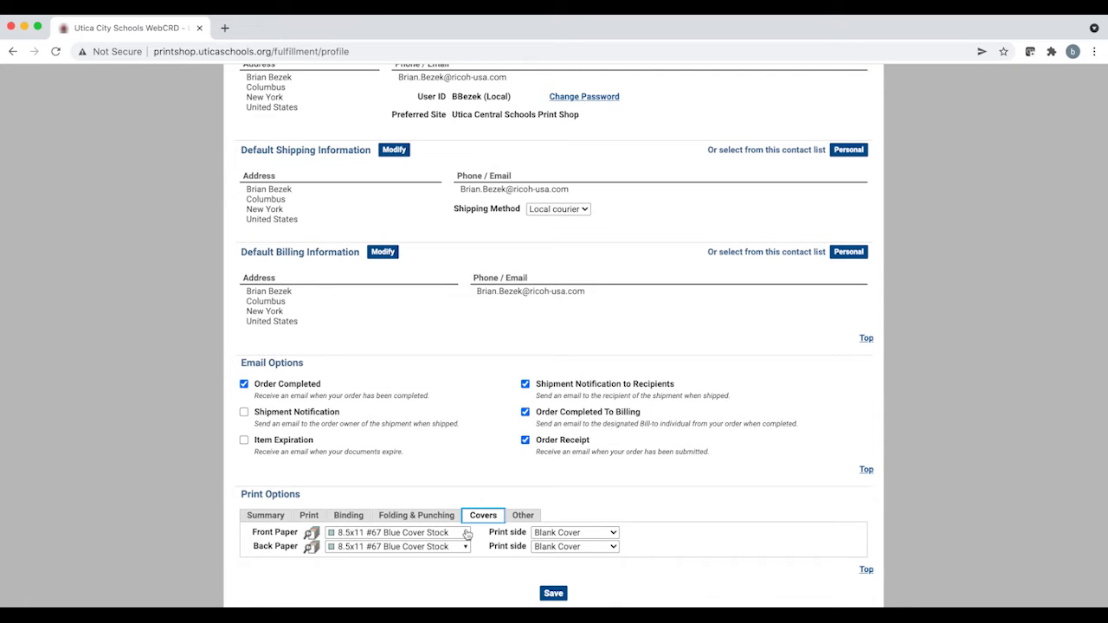
left_click(466, 534)
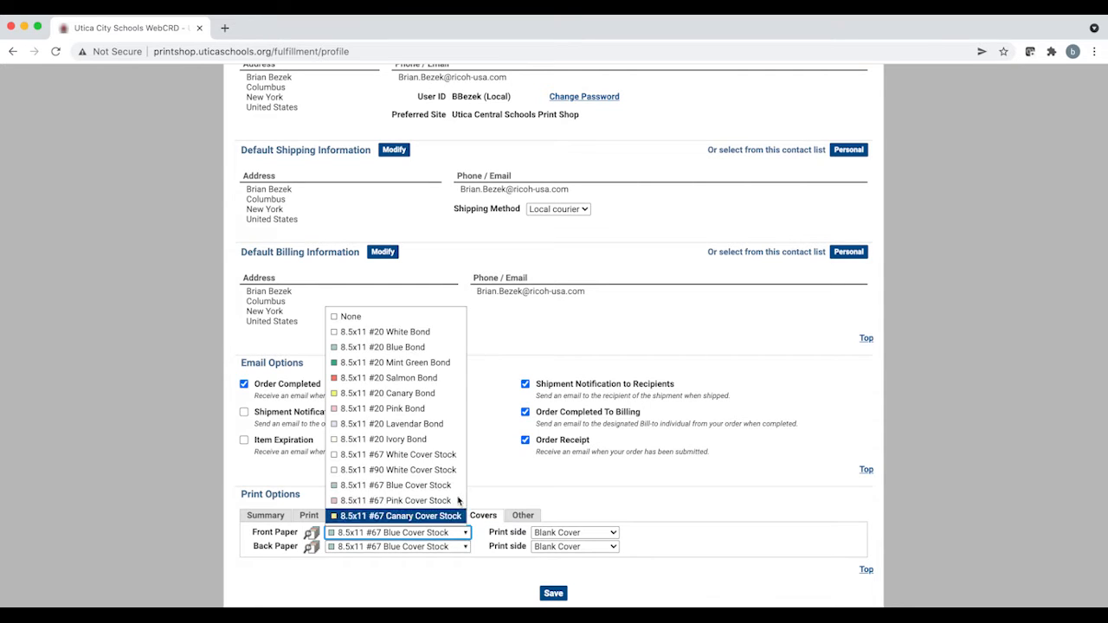
left_click(611, 531)
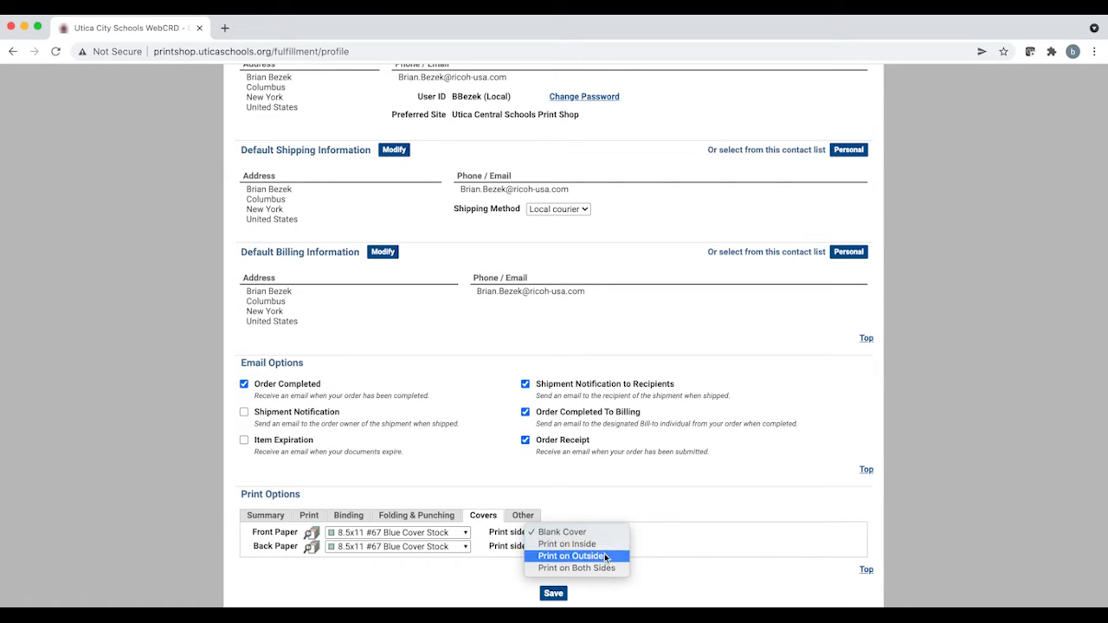
left_click(668, 542)
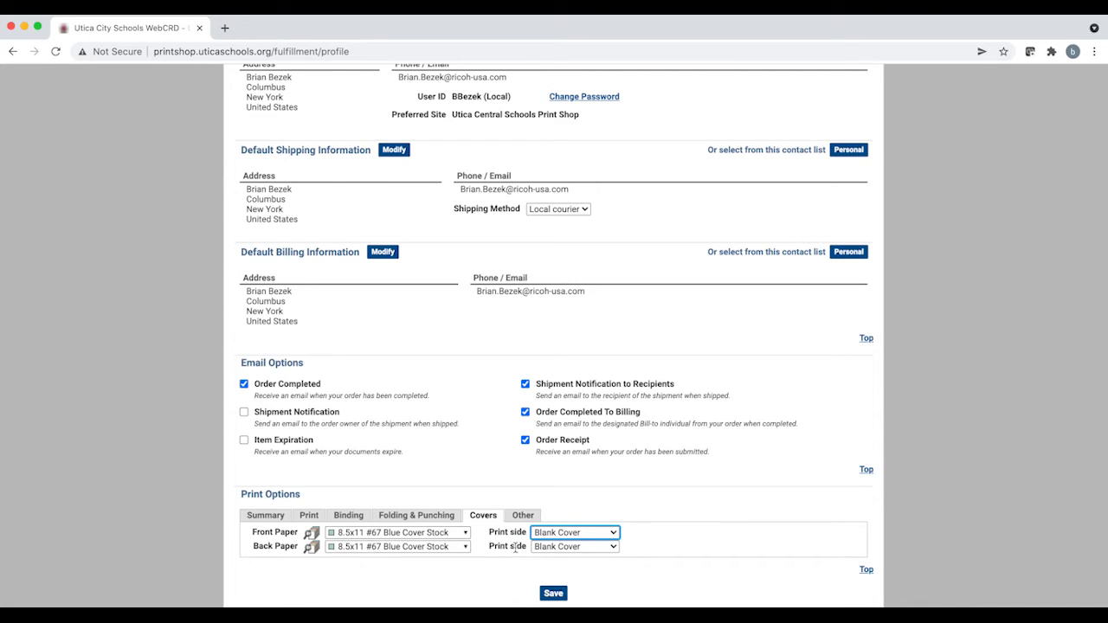
left_click(553, 594)
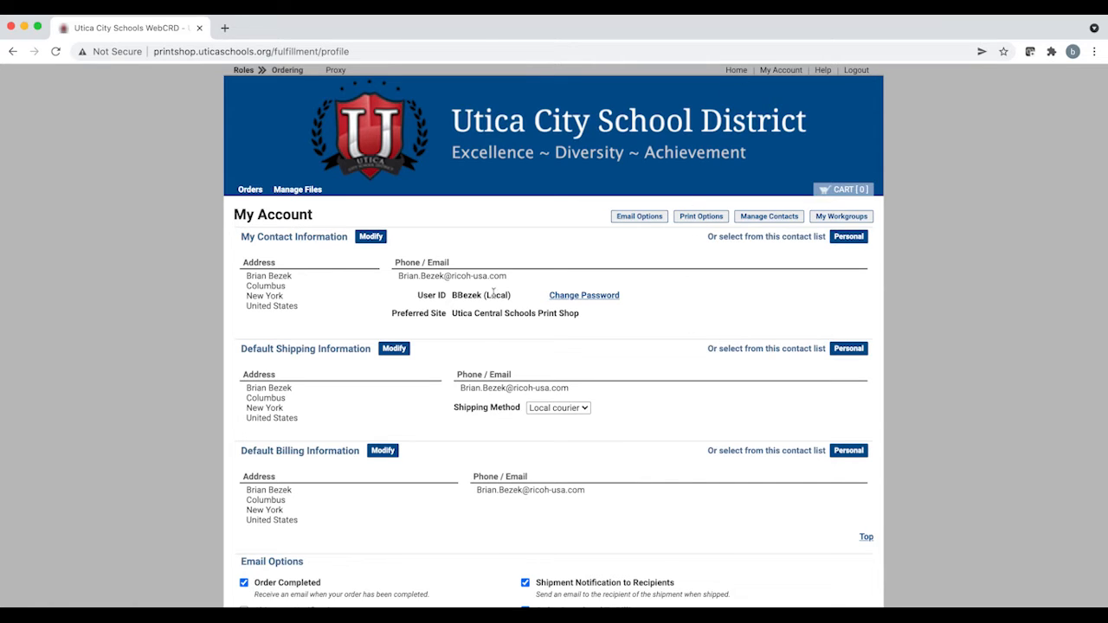
Step: Return to the home page and upload the file Utica Test File - Training.pdf from the Utica folder
left_click(499, 129)
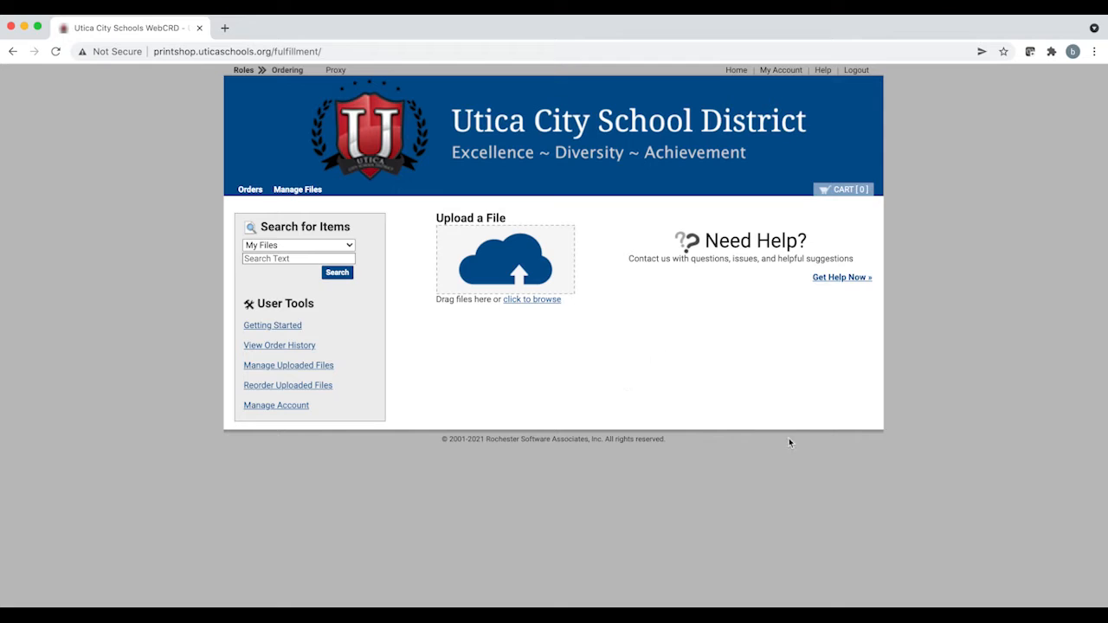
left_click(543, 303)
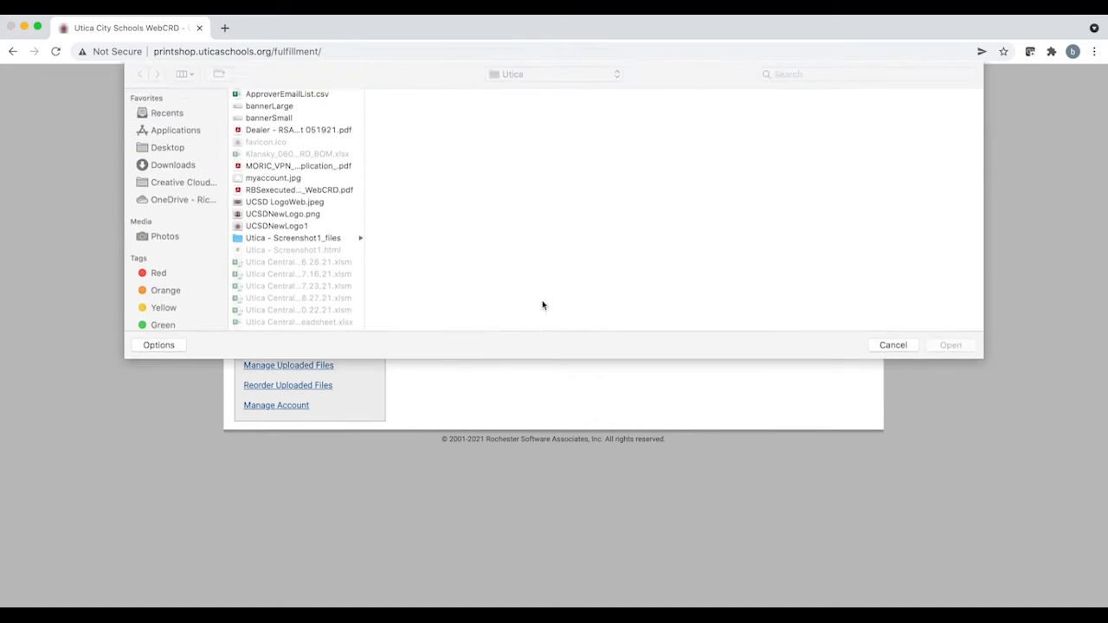
scroll(318, 239, "down", 5)
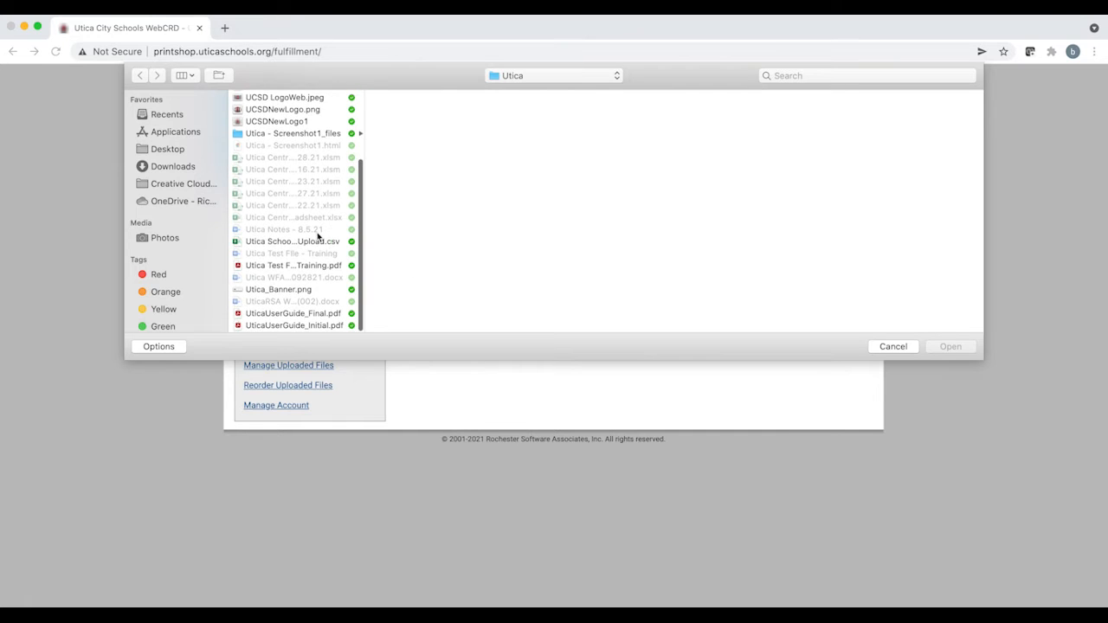
left_click(294, 267)
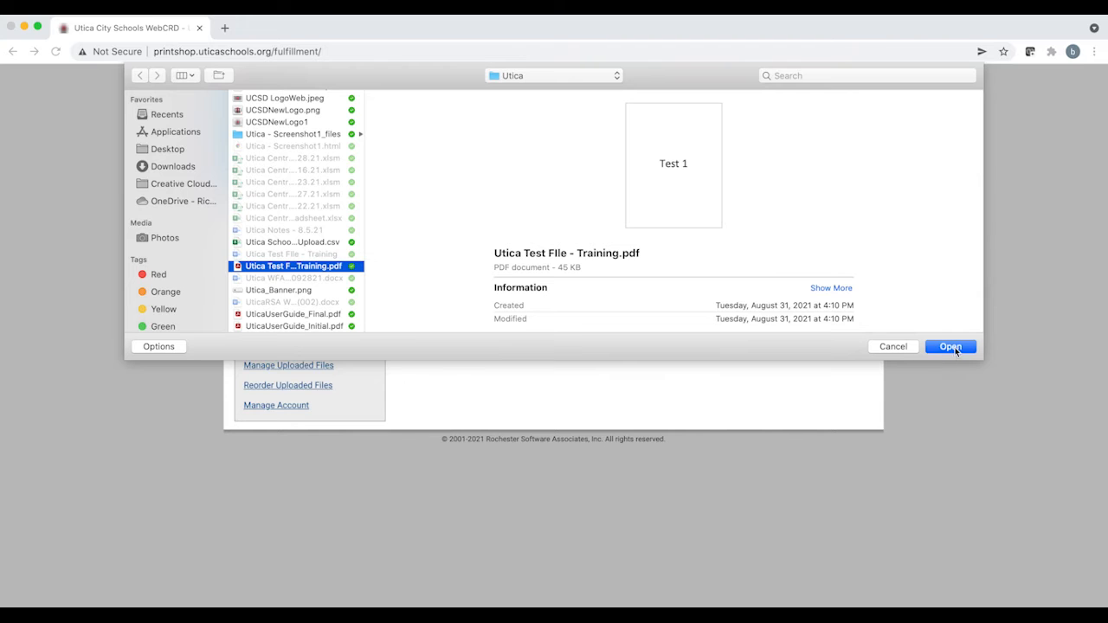
left_click(955, 346)
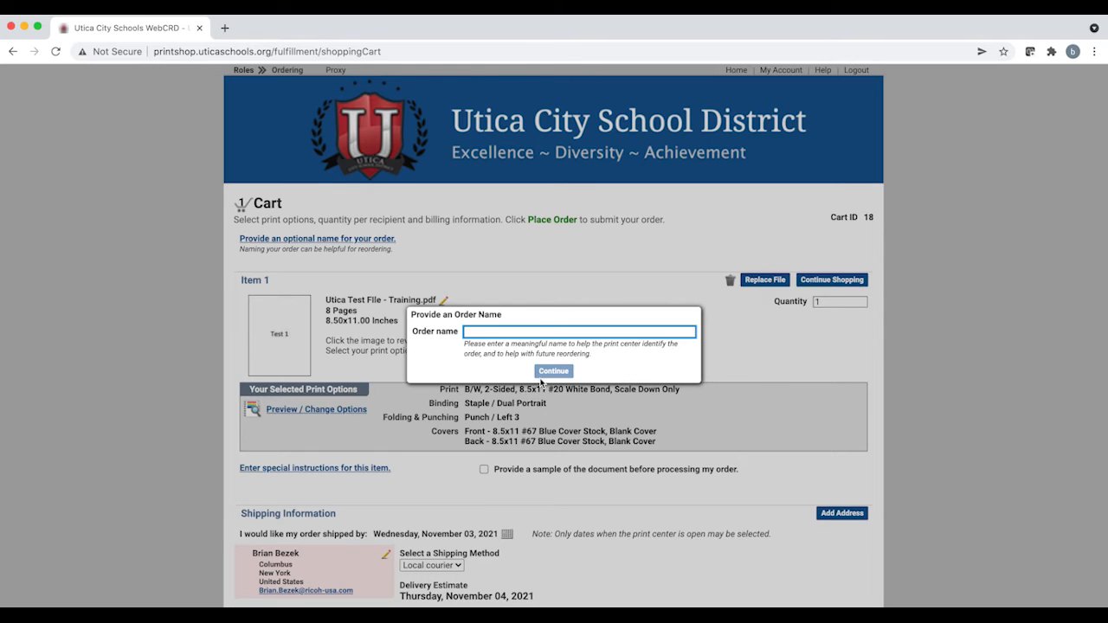
Step: Name the order Test and set the item's quantity to 15
type("Test")
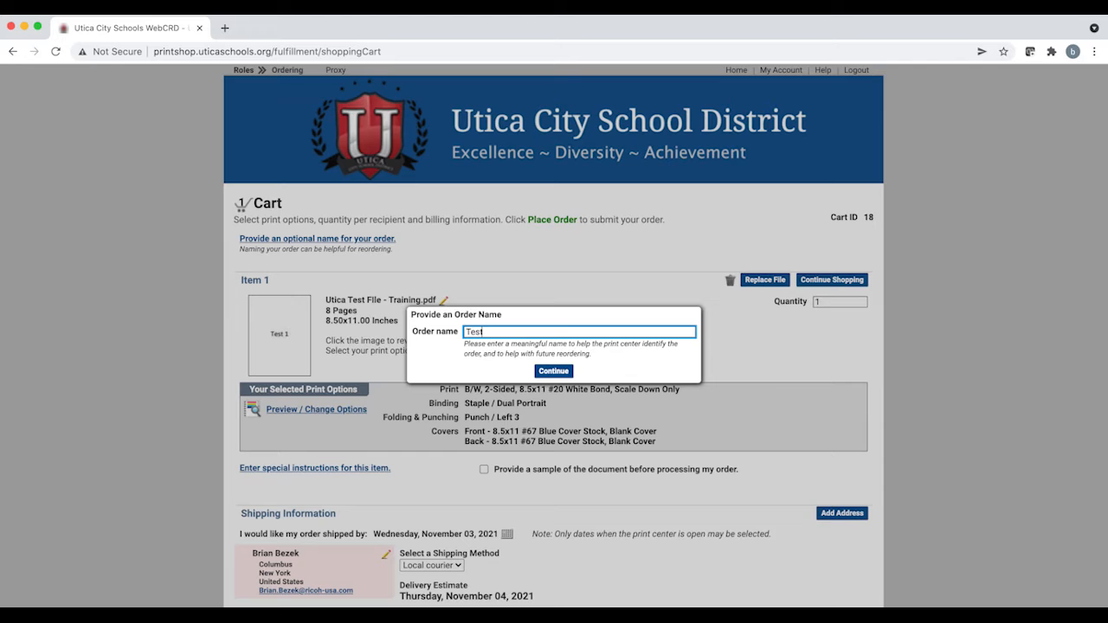
left_click(560, 372)
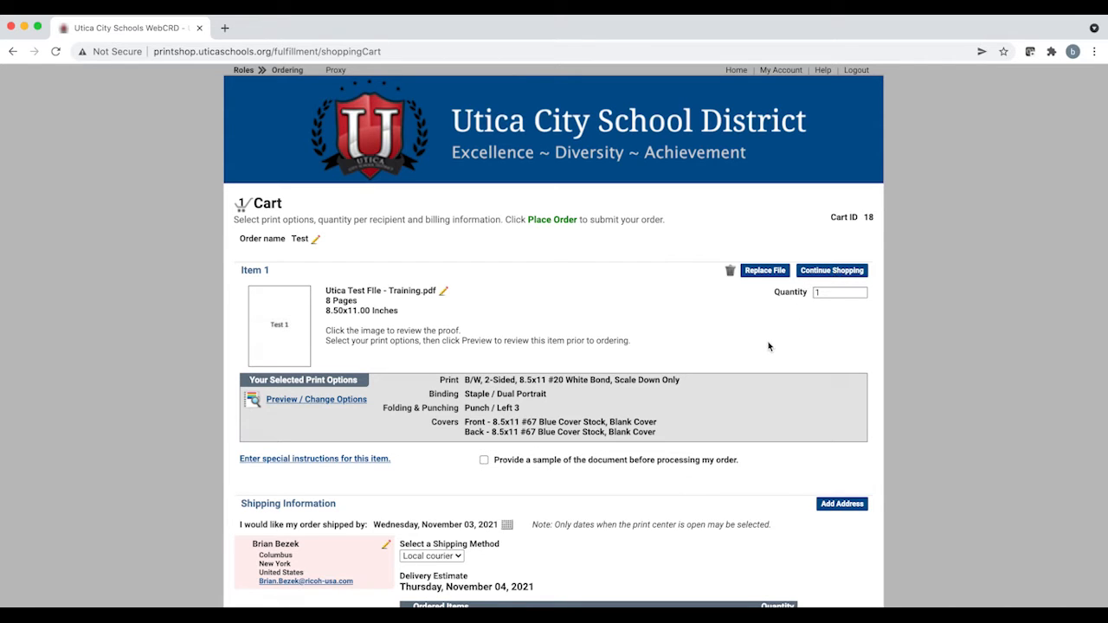
left_click(824, 293)
key("BackSpace")
type("15")
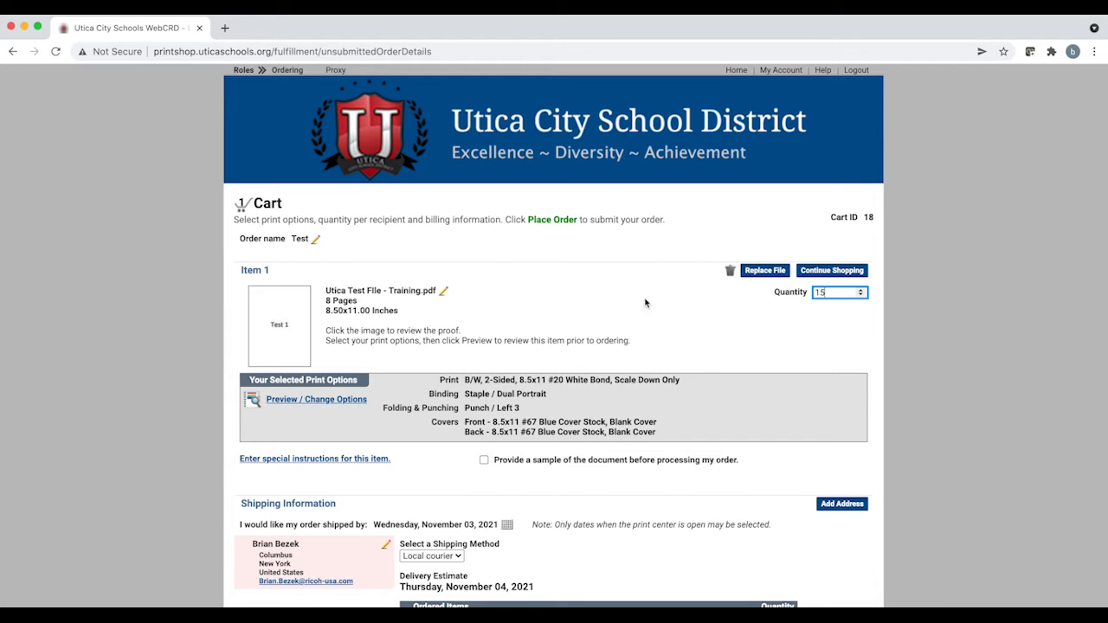
Step: Open the item's print options preview and review the output and paper choices
scroll(626, 295, "down", 1)
scroll(626, 295, "down", 1)
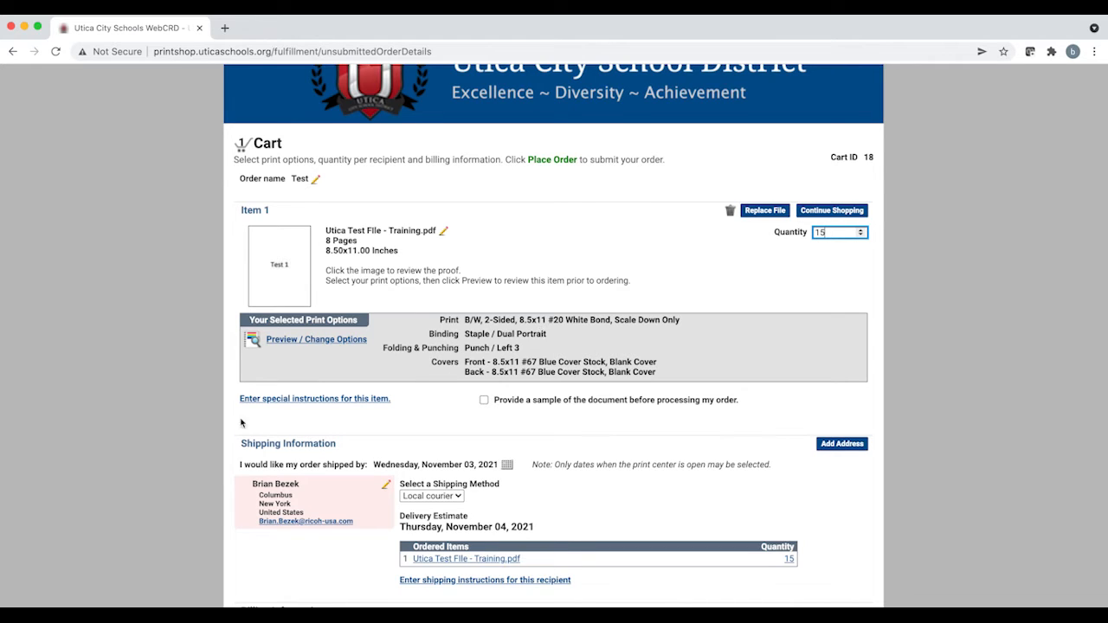
left_click(318, 340)
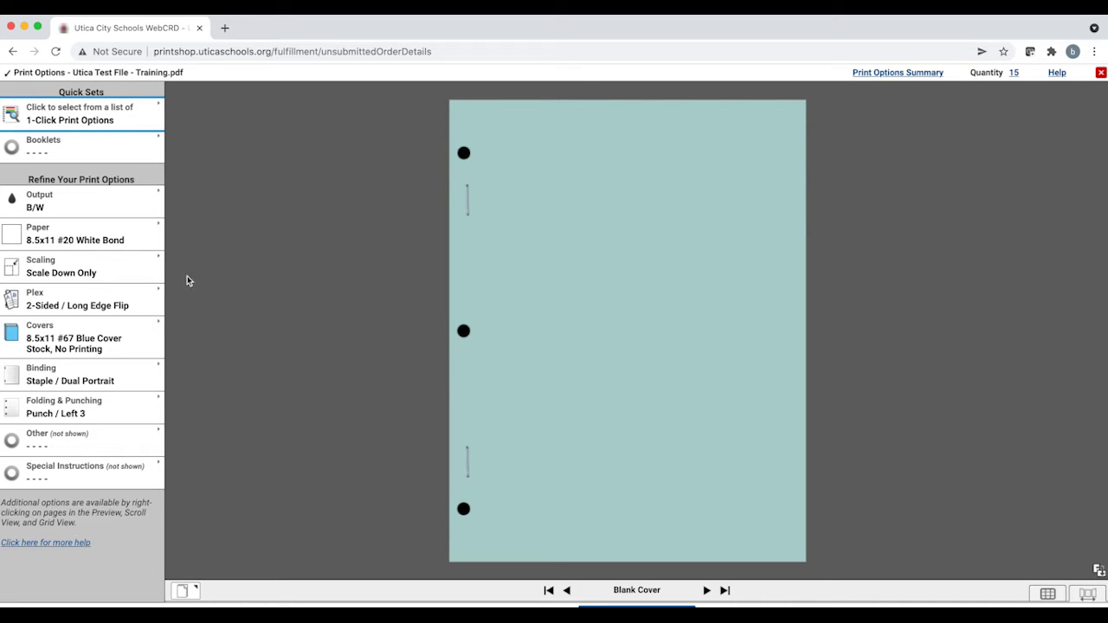
left_click(127, 207)
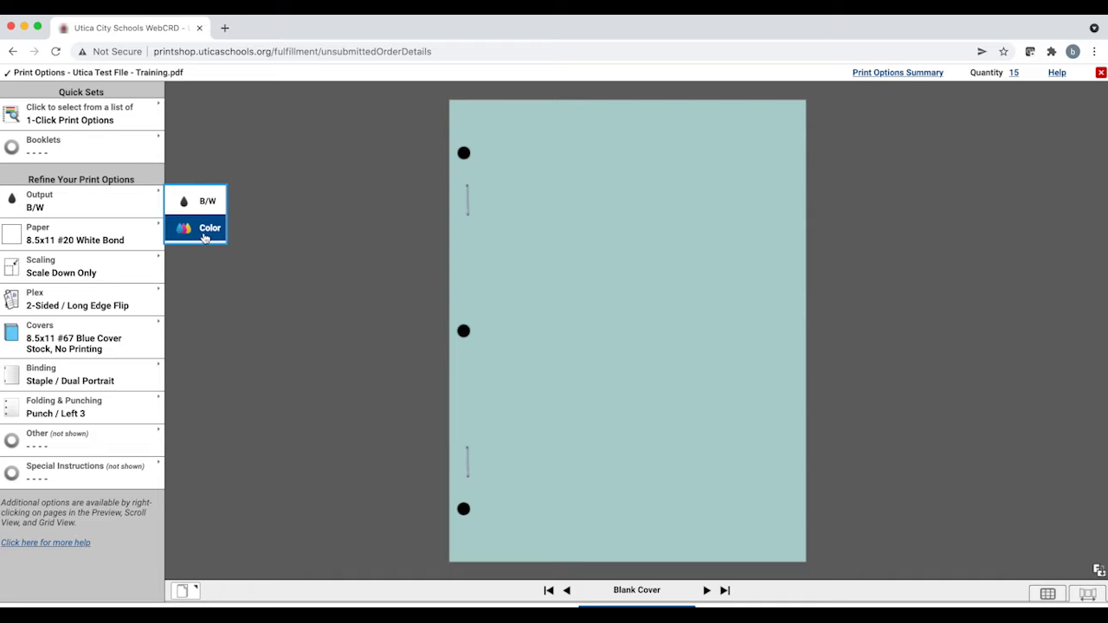
left_click(275, 165)
left_click(133, 237)
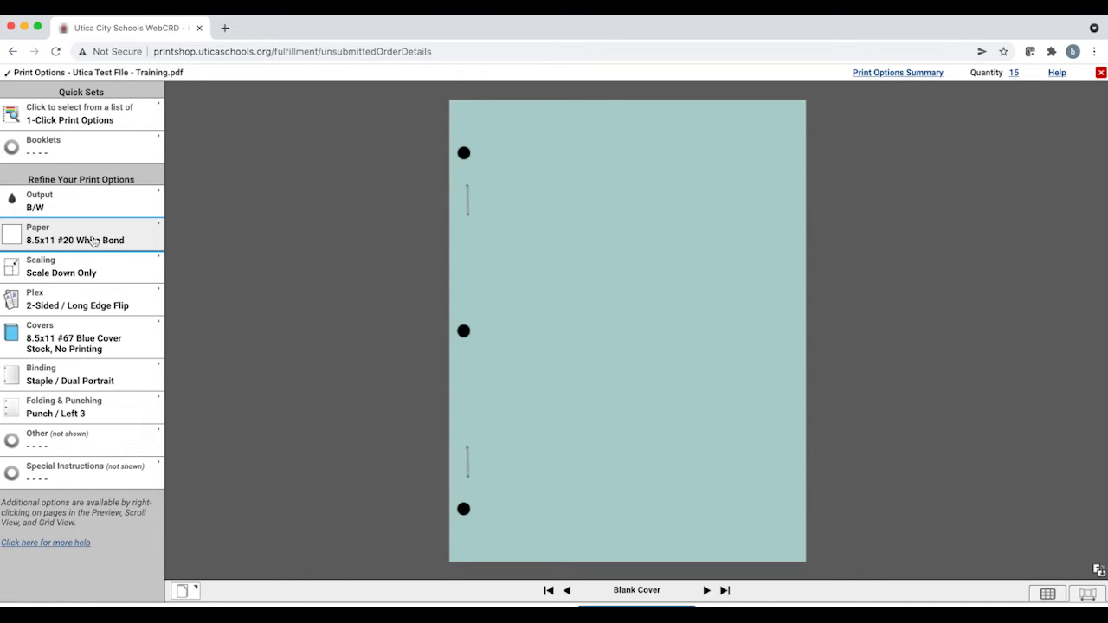
left_click(93, 241)
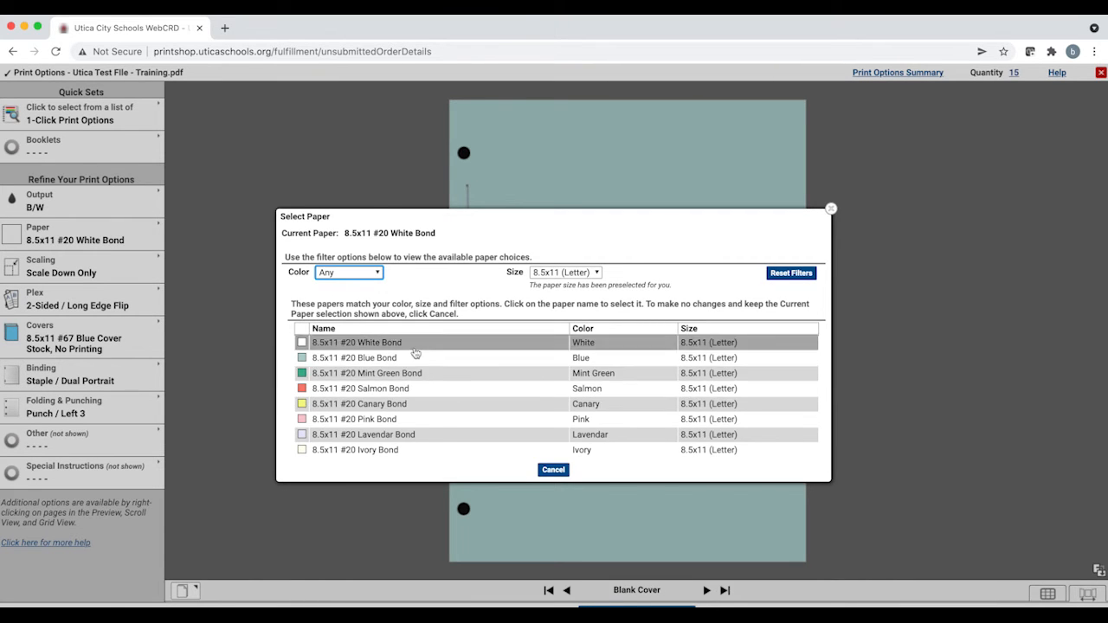
left_click(830, 211)
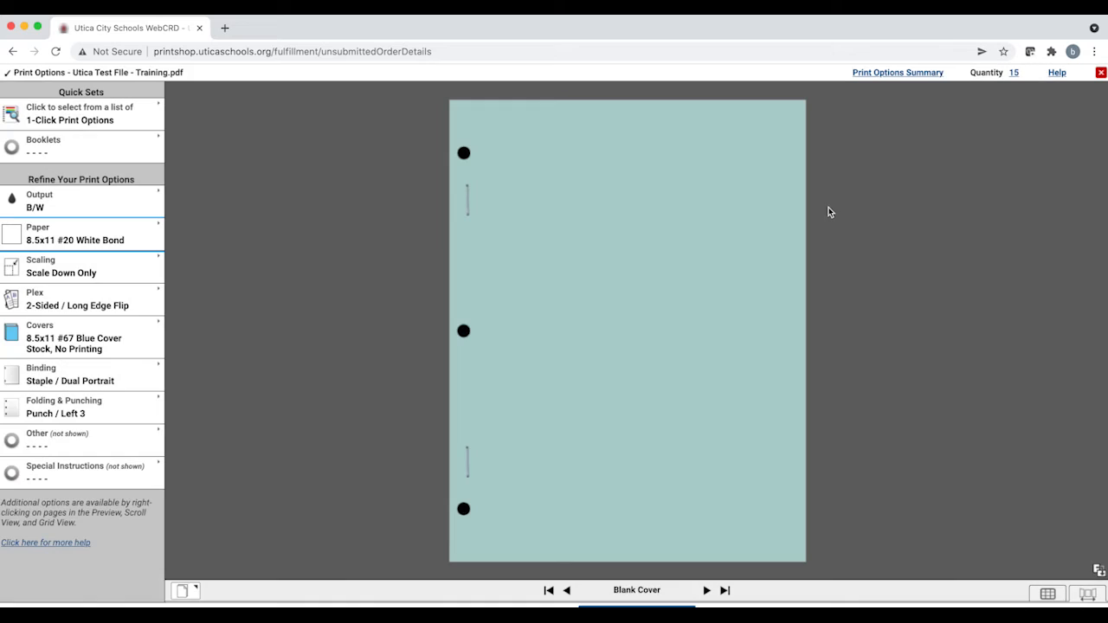
Step: Review the scaling, plex and cover settings of the item without changing them
left_click(115, 271)
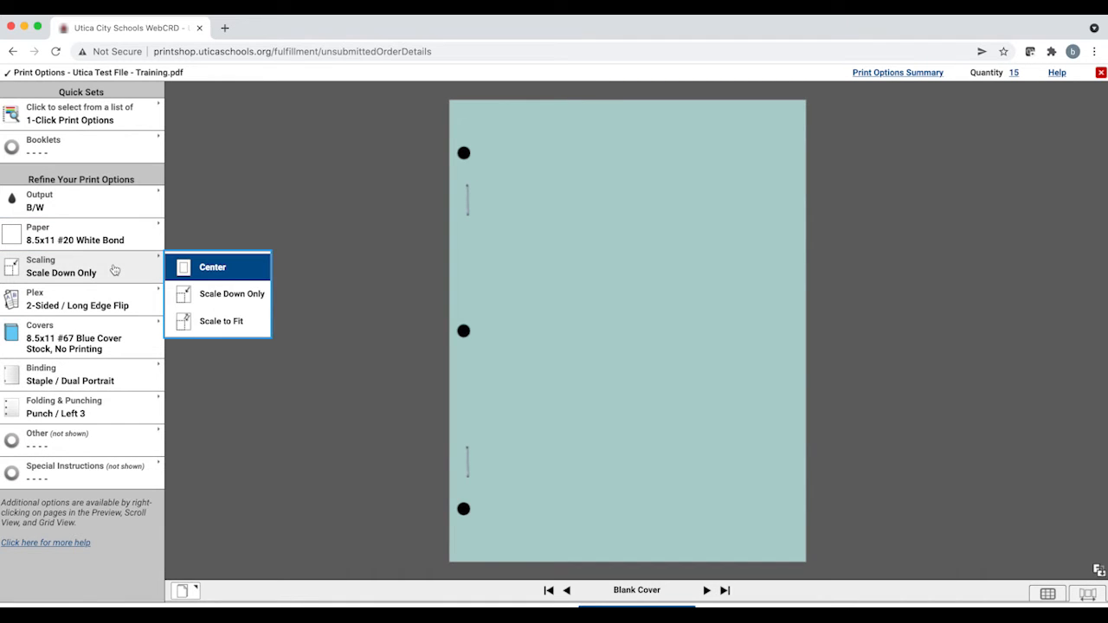
left_click(237, 214)
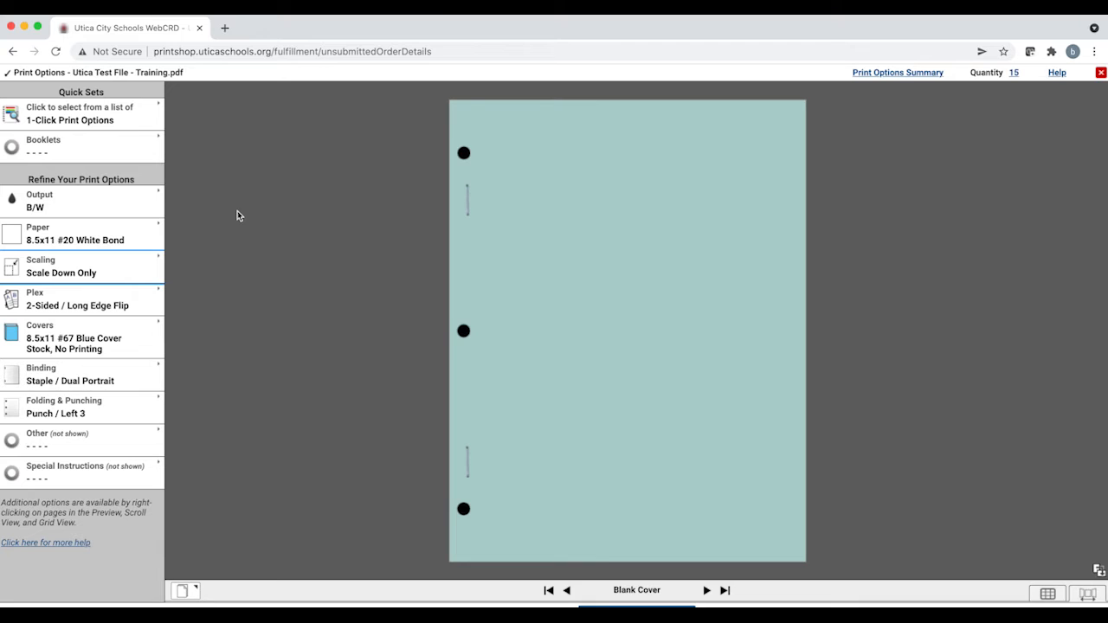
left_click(115, 308)
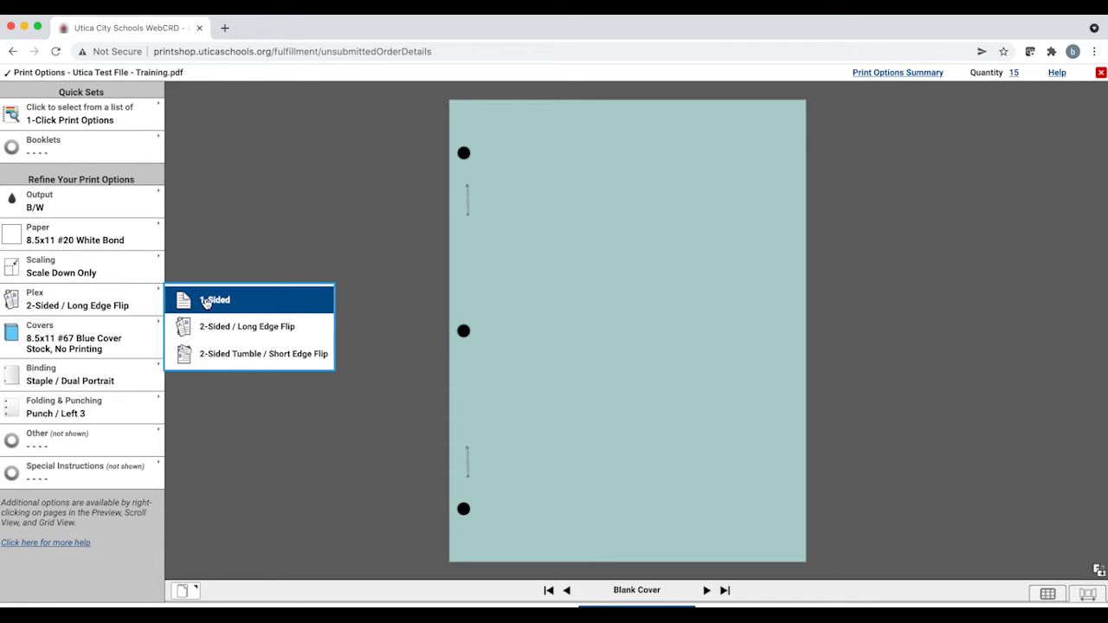
left_click(257, 230)
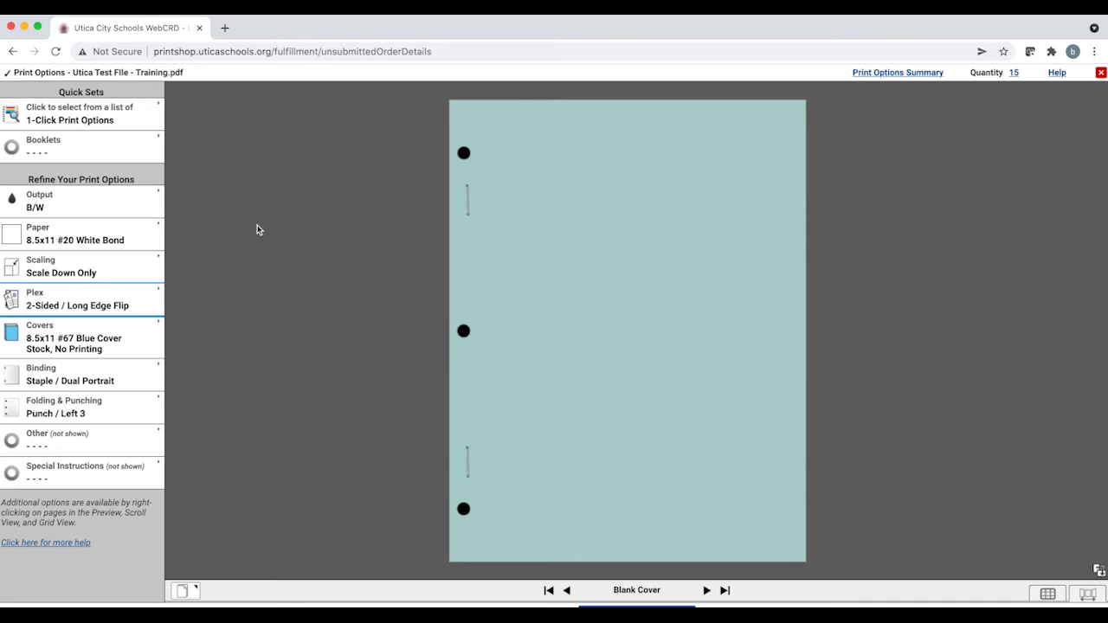
left_click(124, 343)
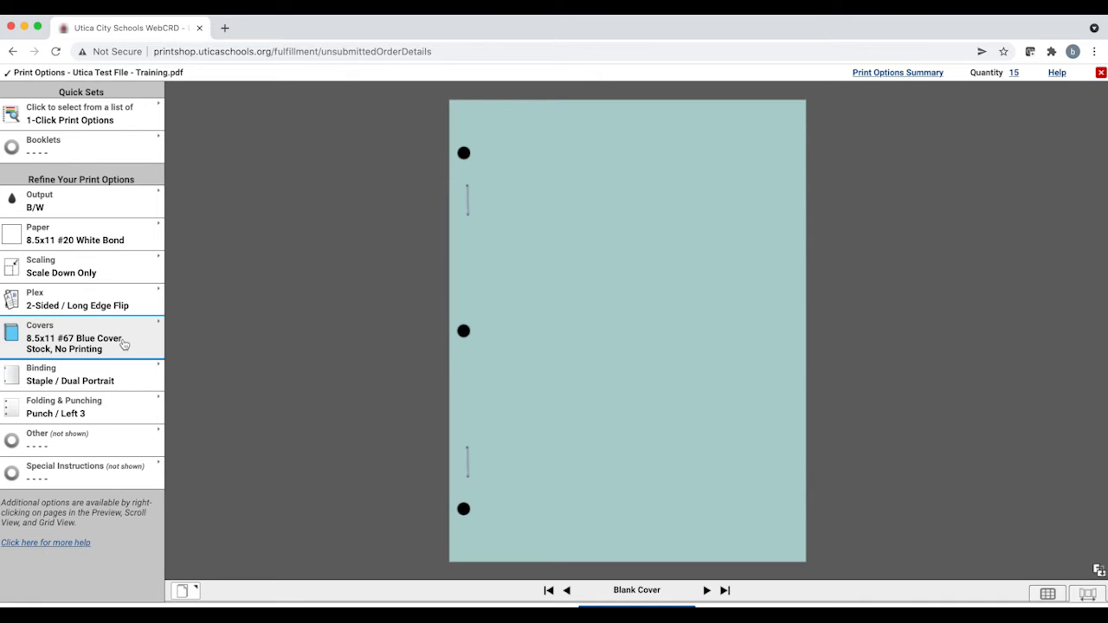
left_click(136, 340)
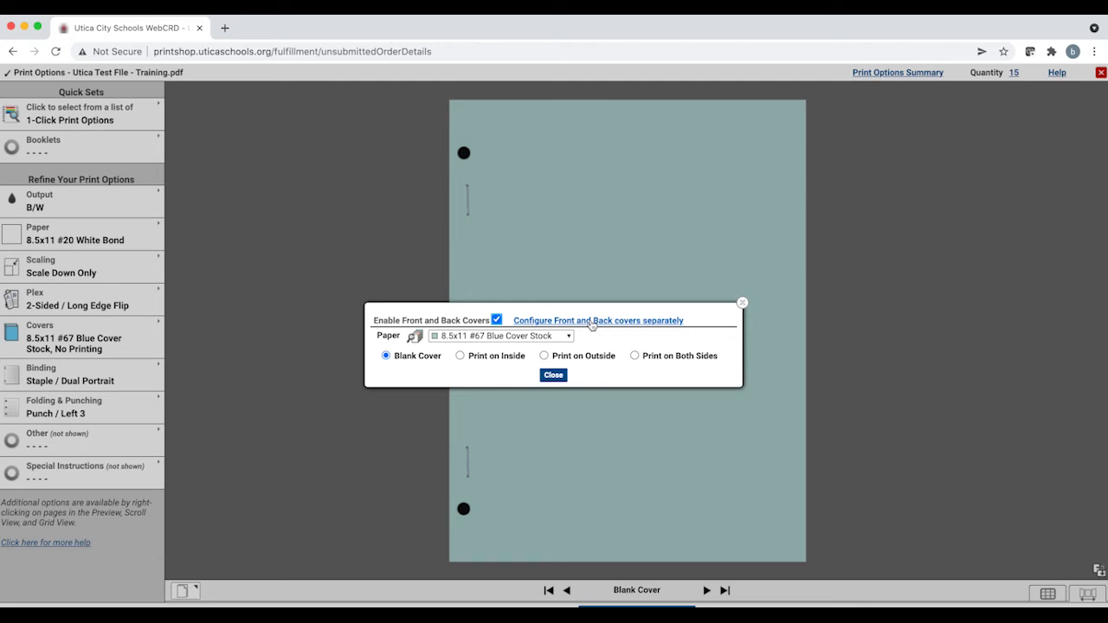
left_click(742, 303)
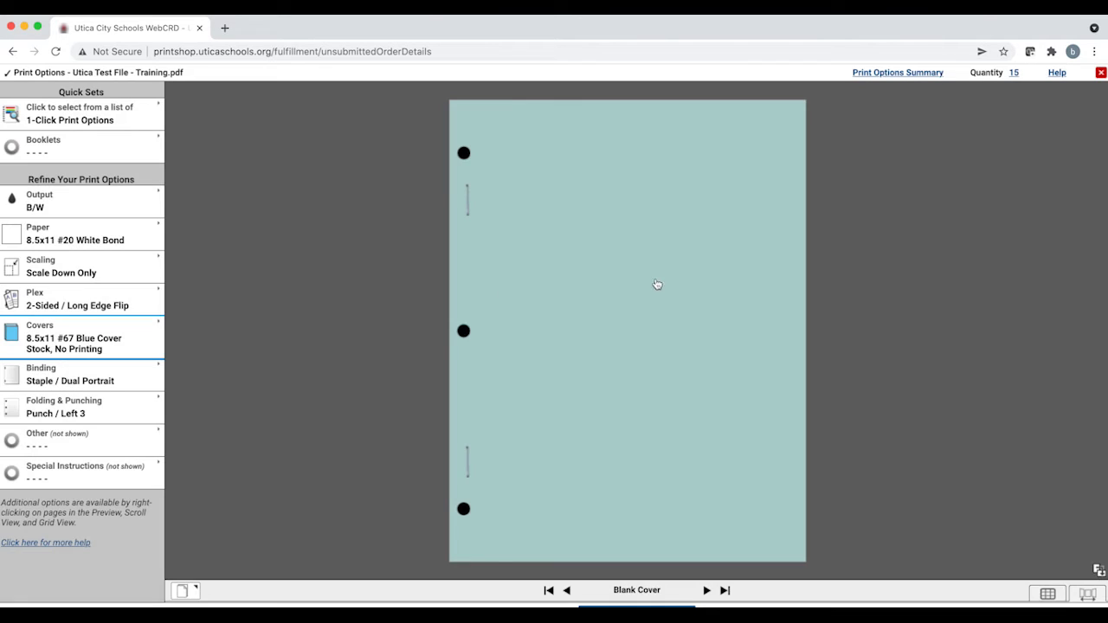
Step: Set the item's binding to Staple / Single Portrait and review the Folding & Punching choices
left_click(135, 382)
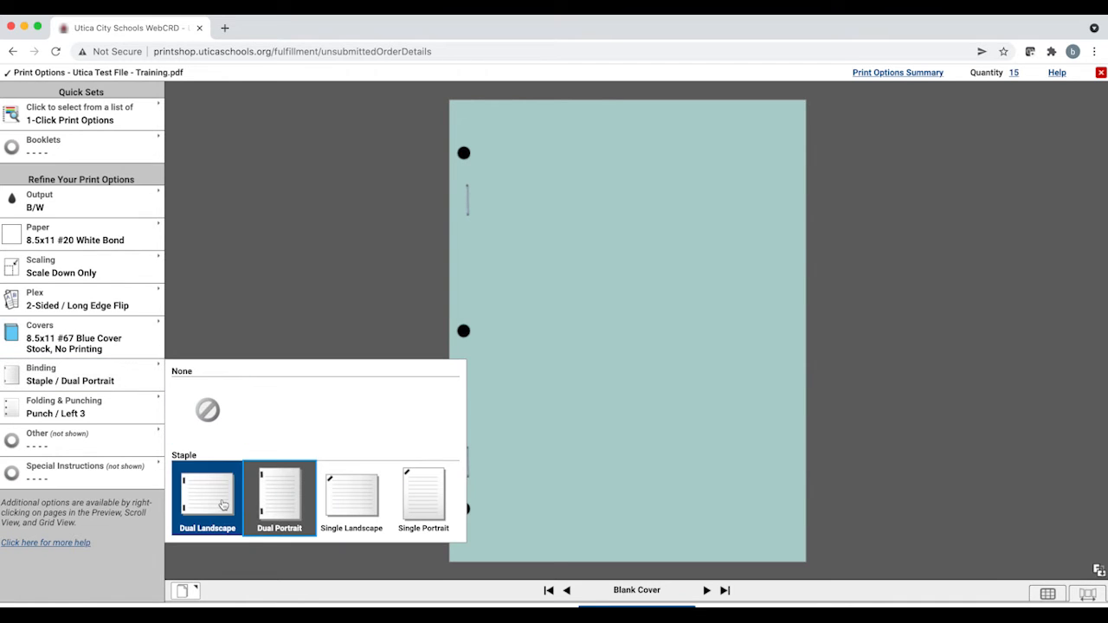
left_click(430, 494)
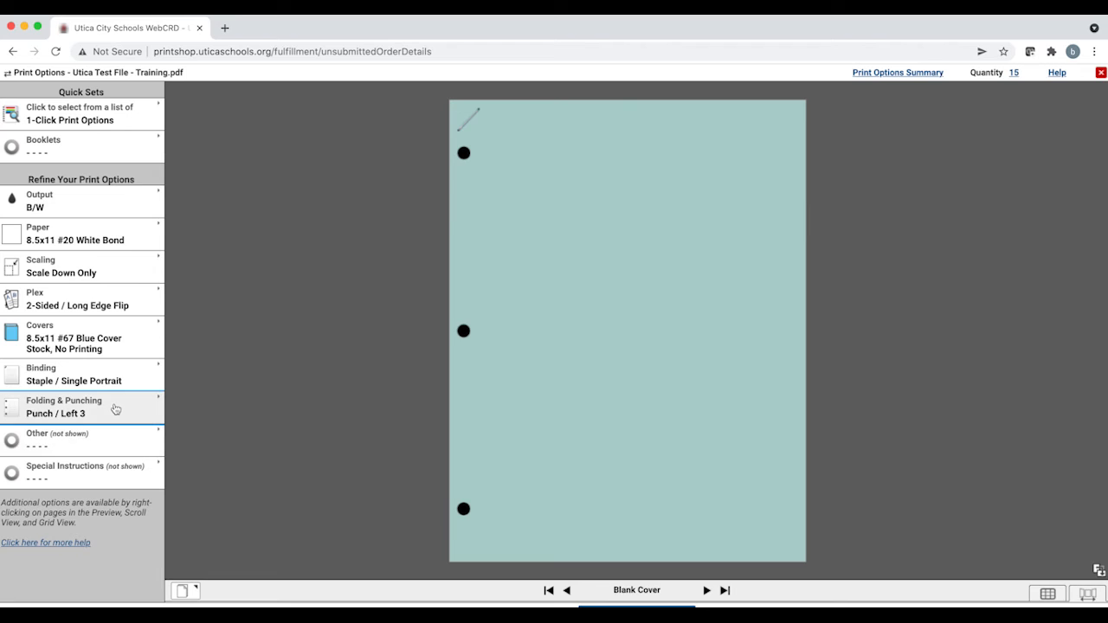
left_click(117, 401)
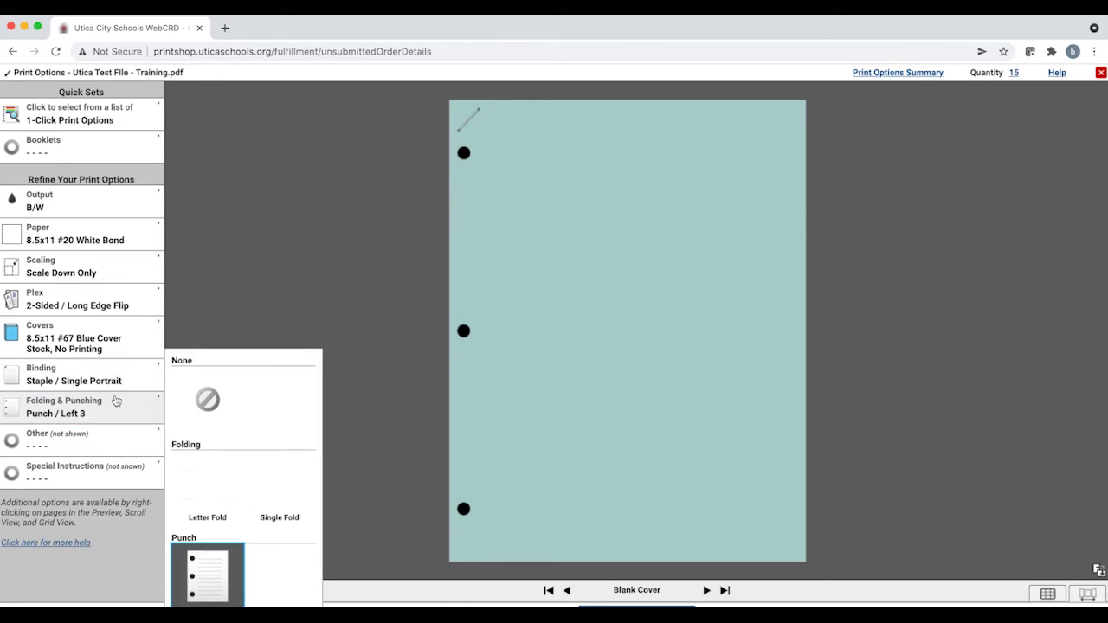
left_click(117, 401)
left_click(117, 401)
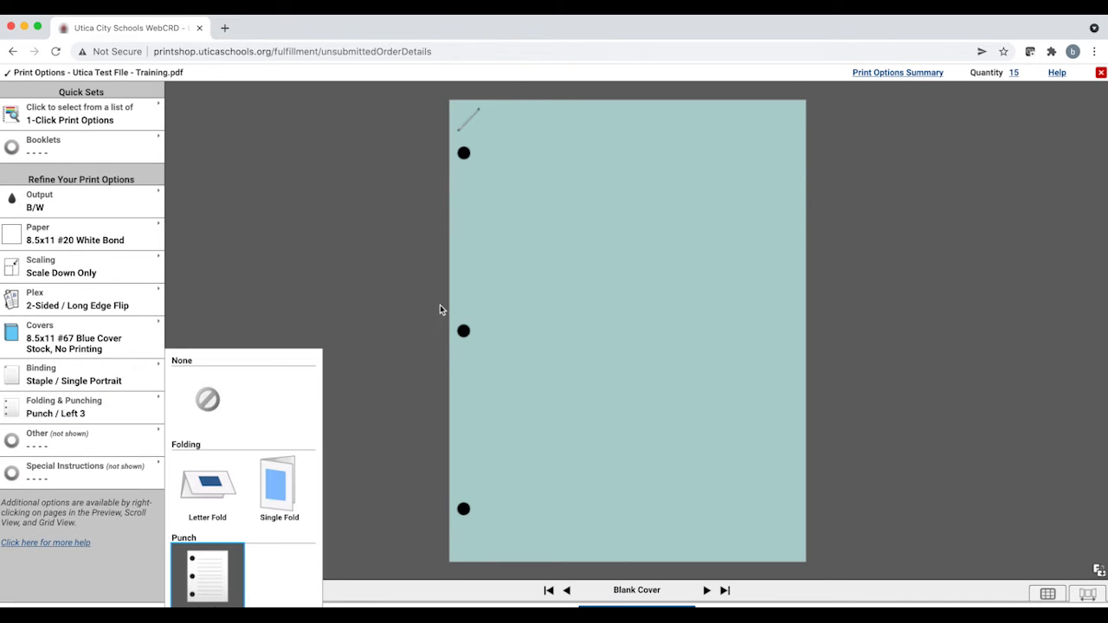
left_click(266, 283)
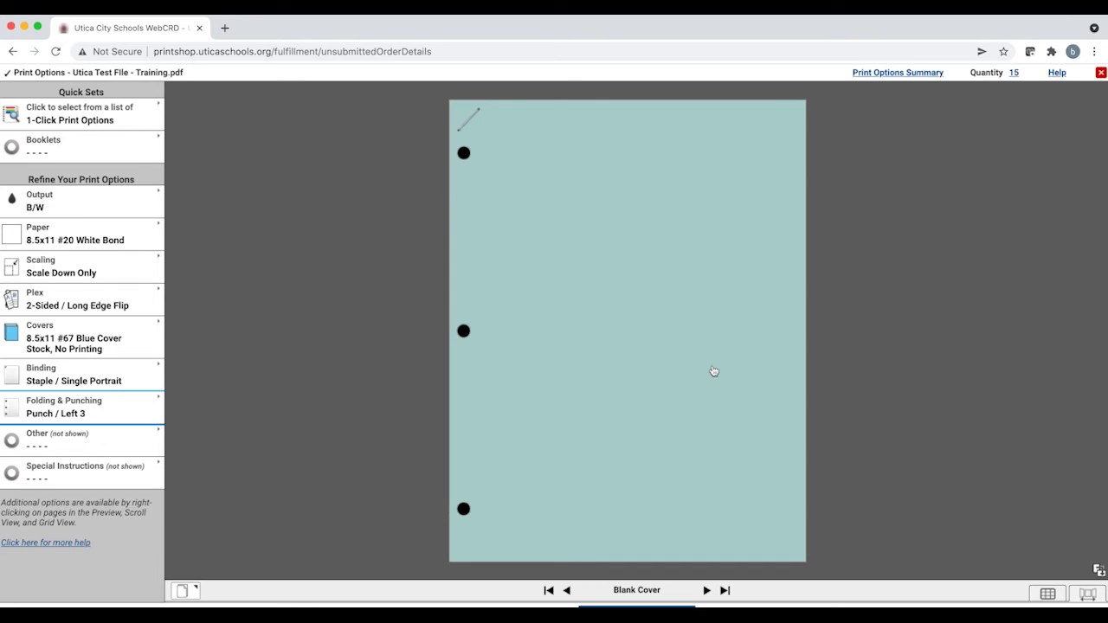
Step: Page through the document in the print preview
left_click(774, 341)
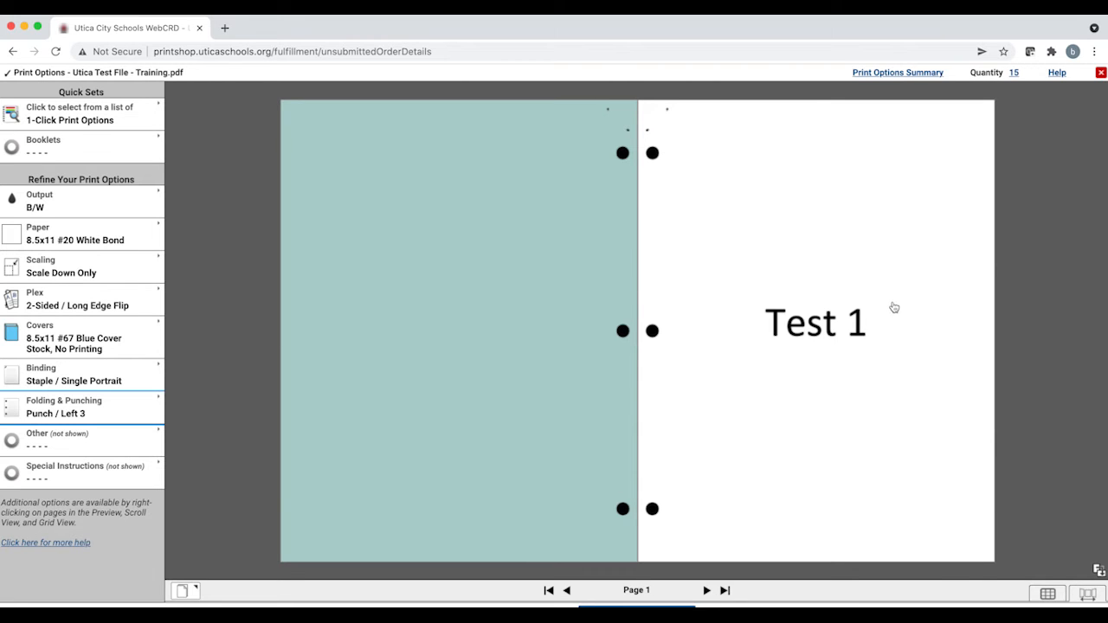
left_click(949, 329)
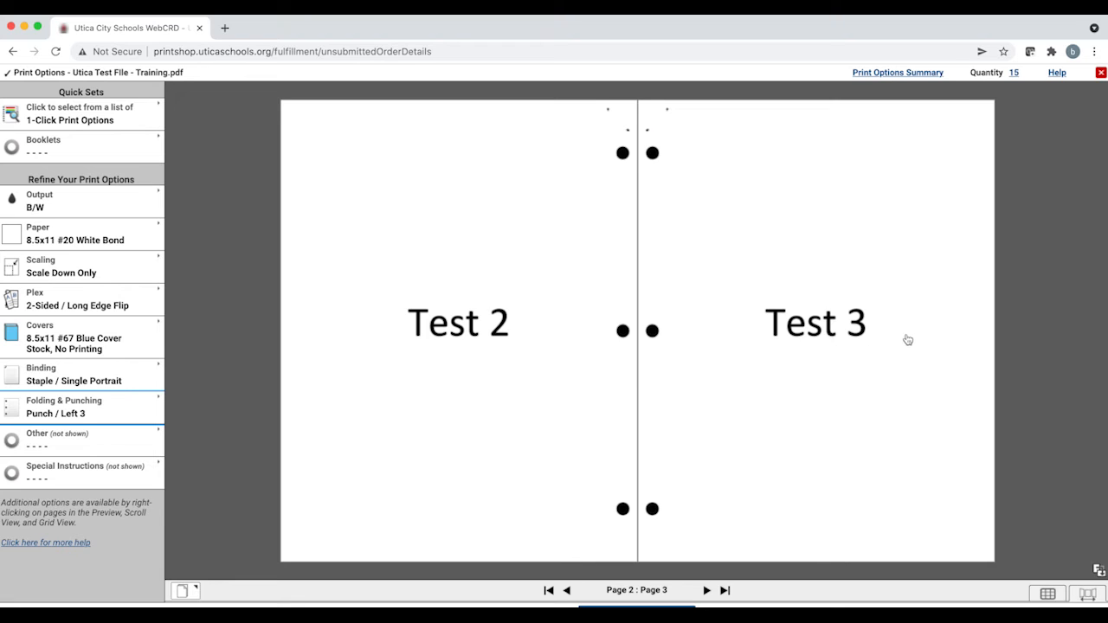
left_click_drag(907, 338, 814, 348)
left_click(813, 350)
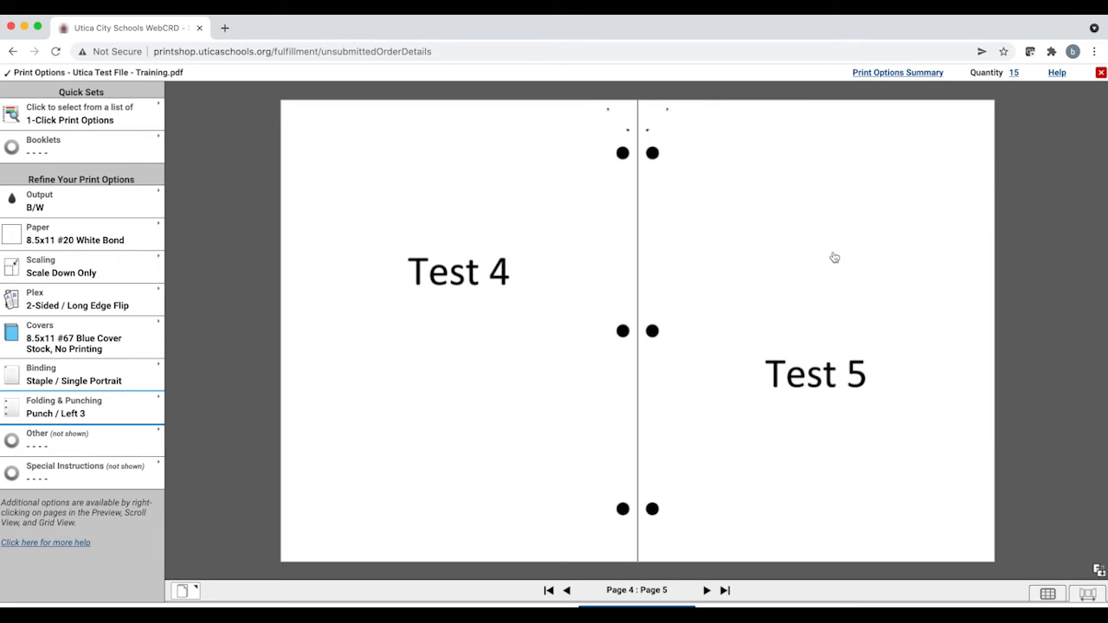
left_click_drag(948, 353, 300, 343)
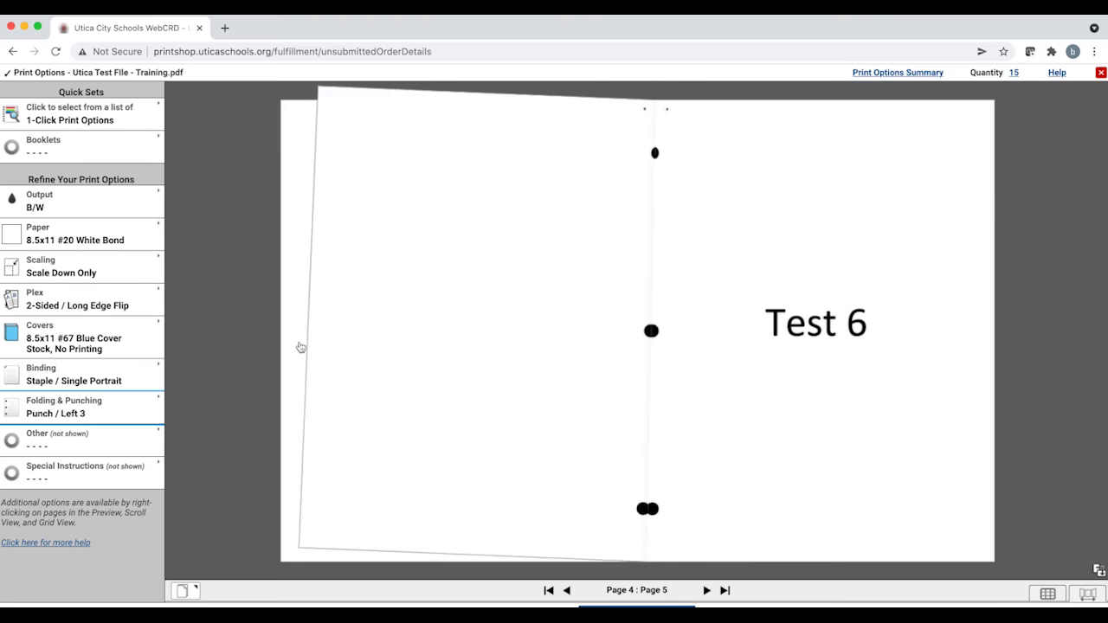
Step: Continue paging through the preview to the back cover and return, then switch to the grid view of pages
left_click_drag(875, 348, 240, 448)
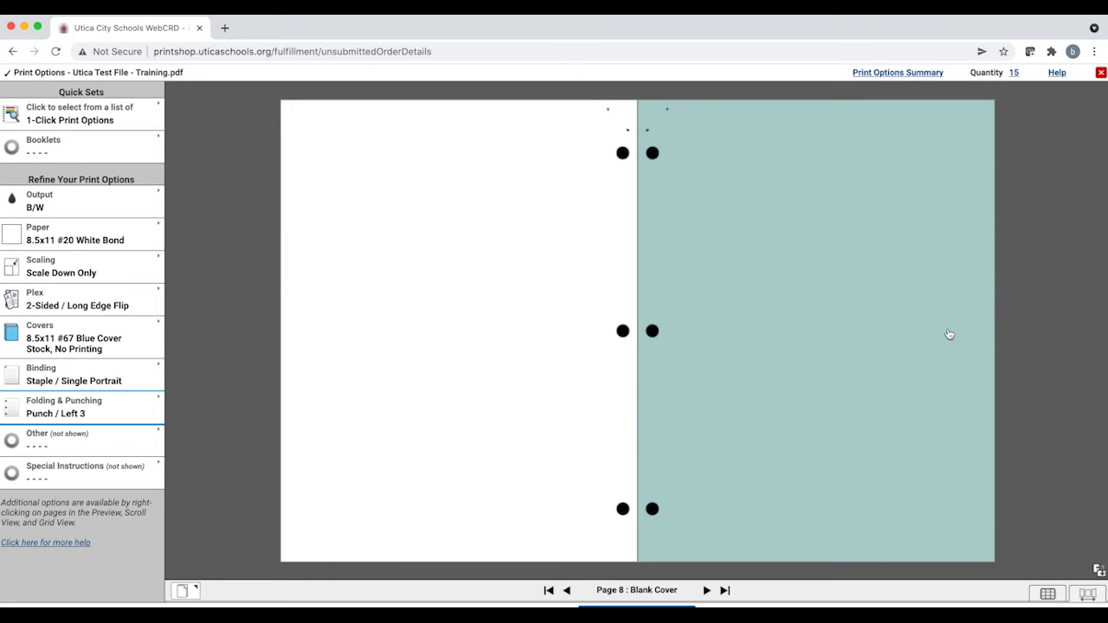
left_click_drag(949, 334, 372, 278)
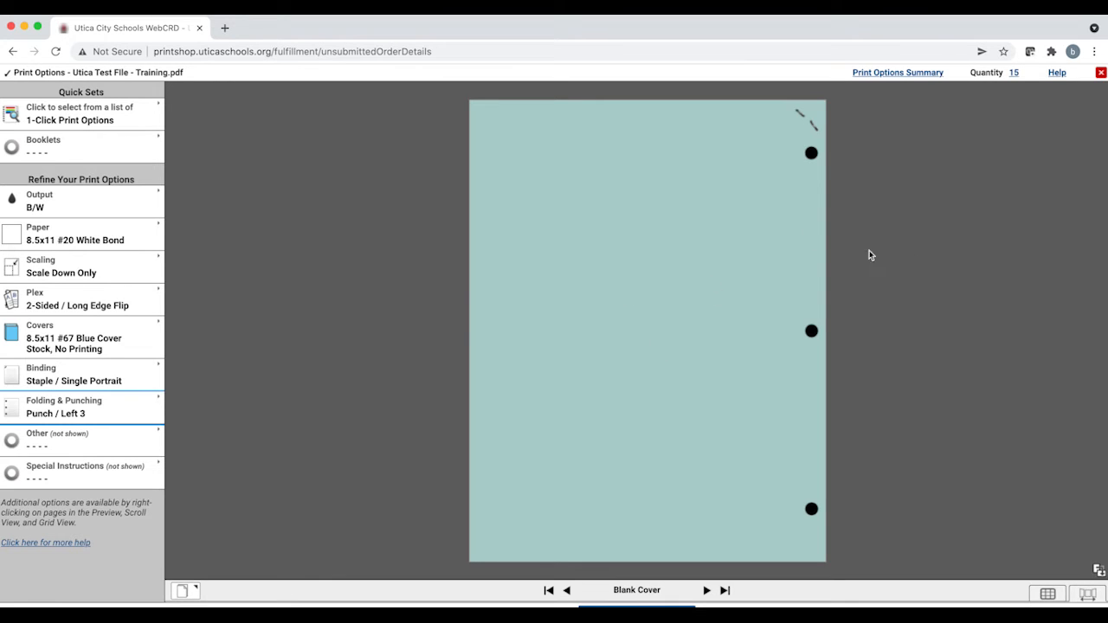
left_click_drag(663, 302, 1022, 355)
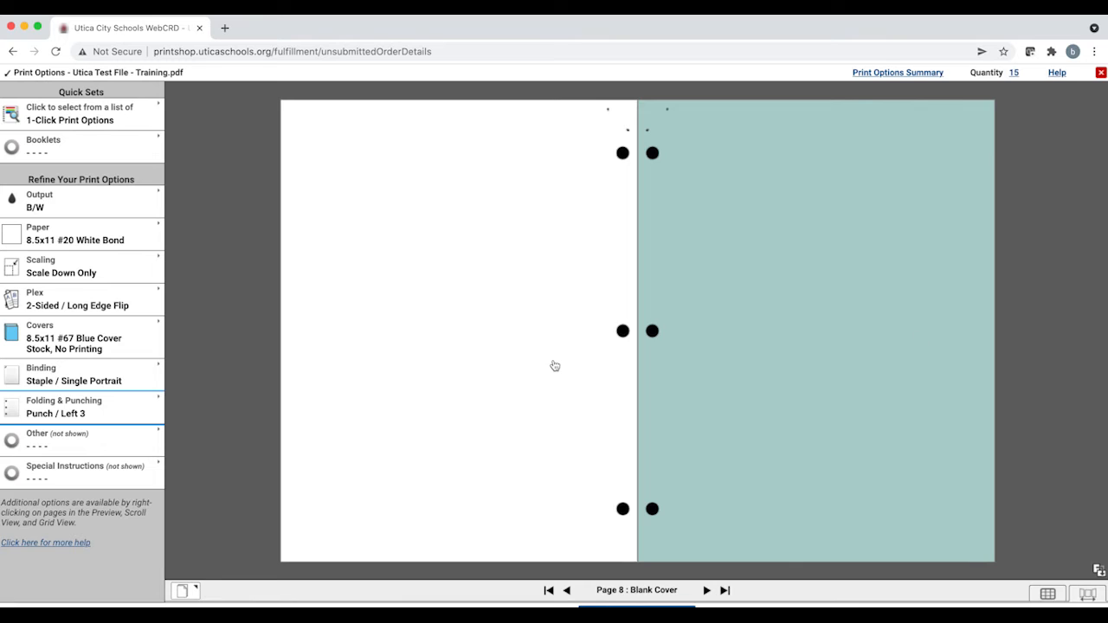
left_click_drag(482, 382, 1090, 579)
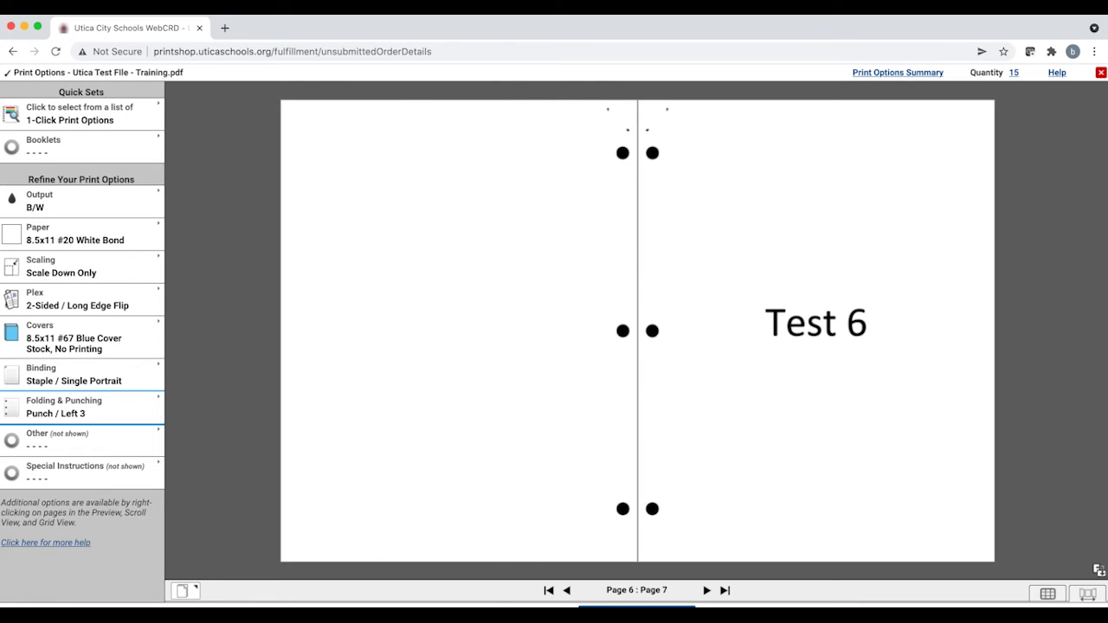
left_click(1048, 596)
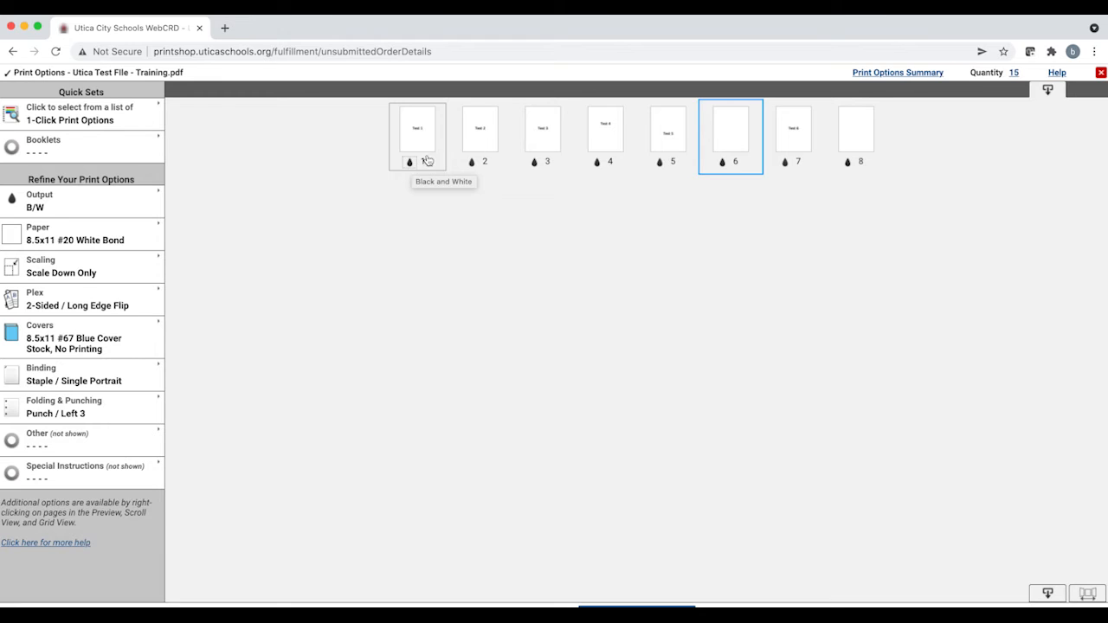
Step: Change page 1 of the document to color output
left_click(596, 163)
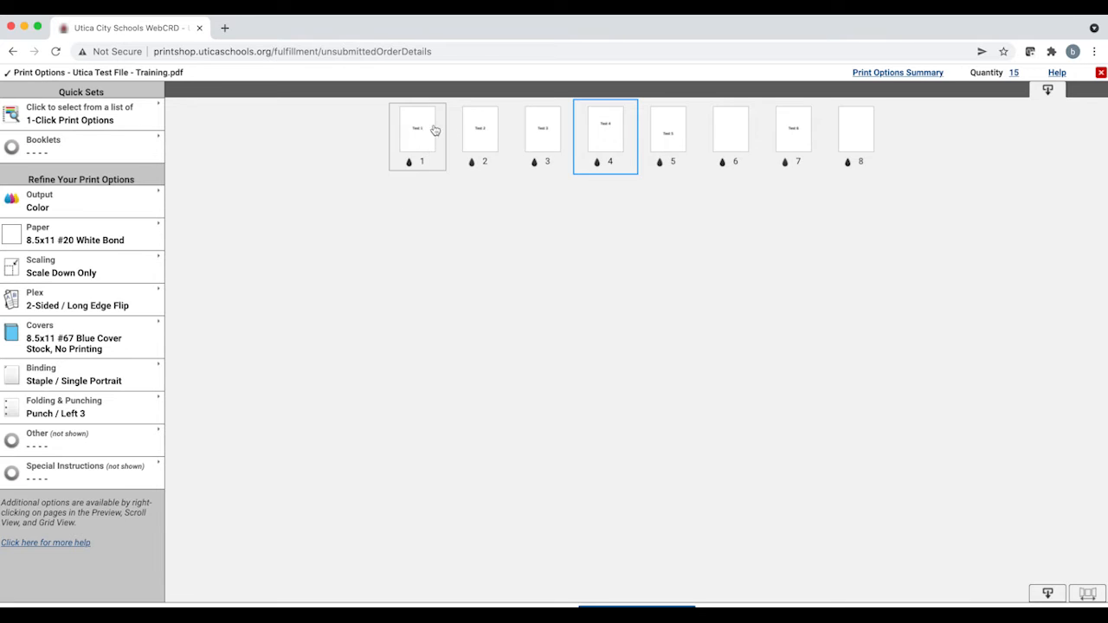
right_click(423, 140)
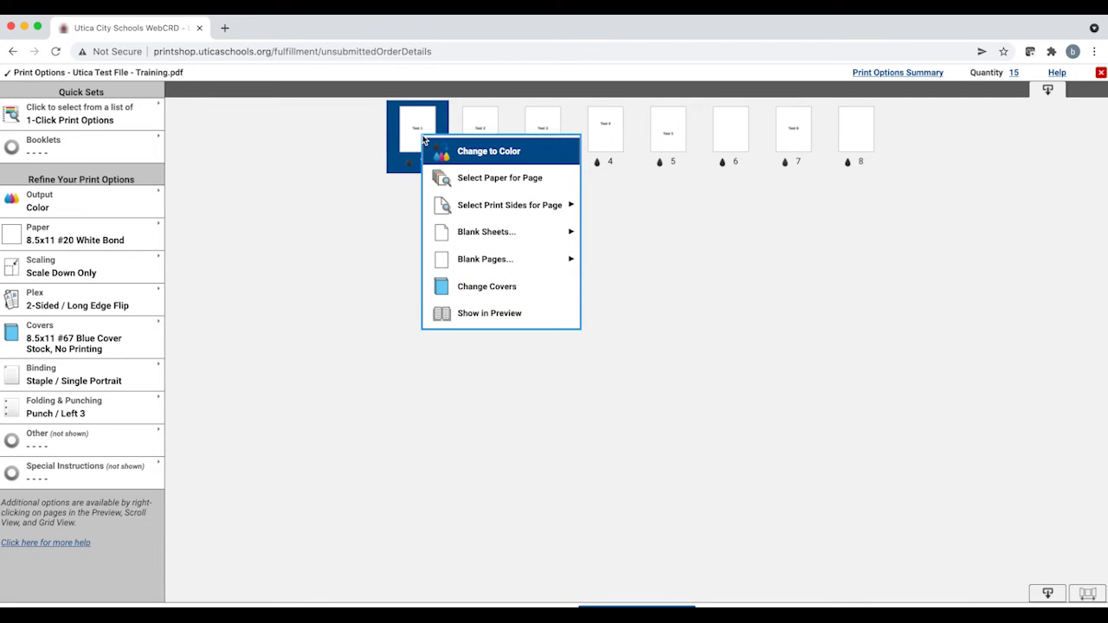
left_click(550, 155)
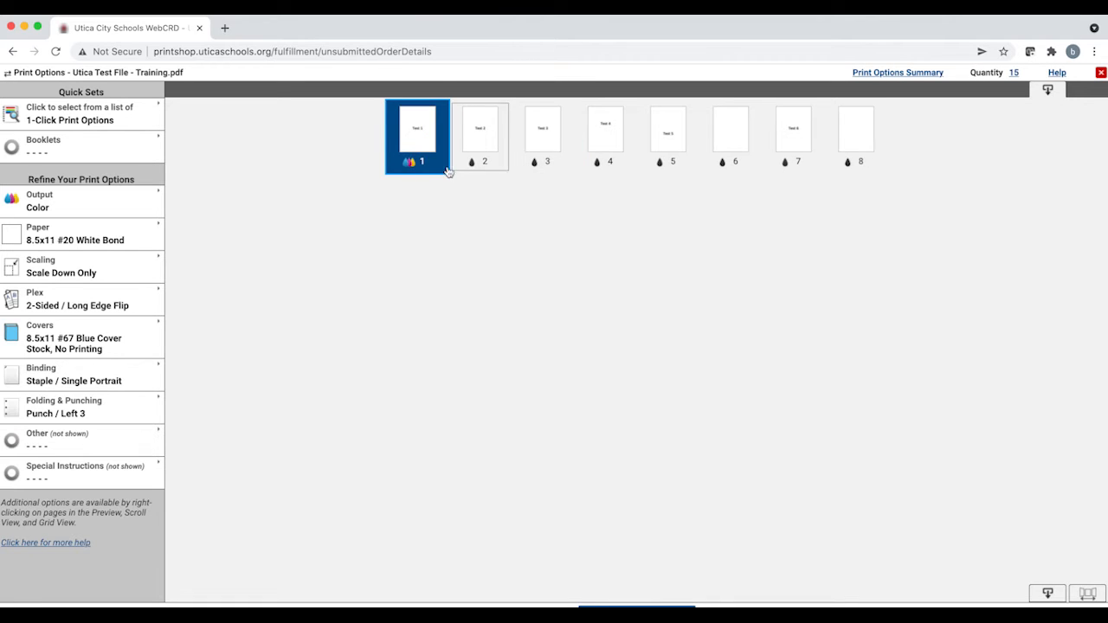
Step: Examine the page options for print sides, blank sheets and blank pages without choosing any
right_click(429, 147)
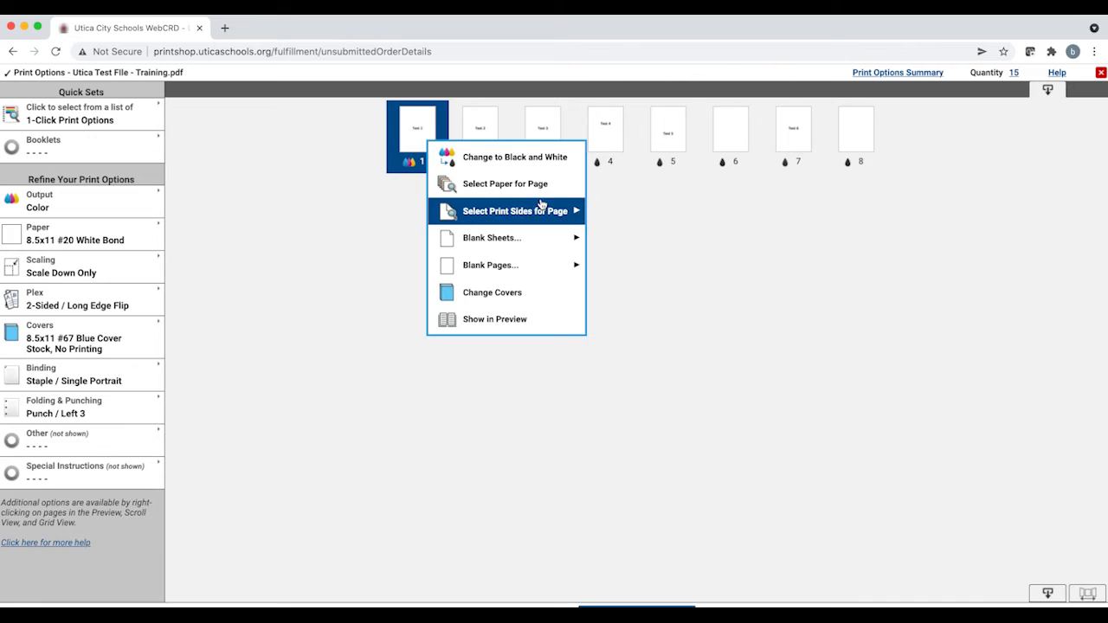
mouse_move(536, 211)
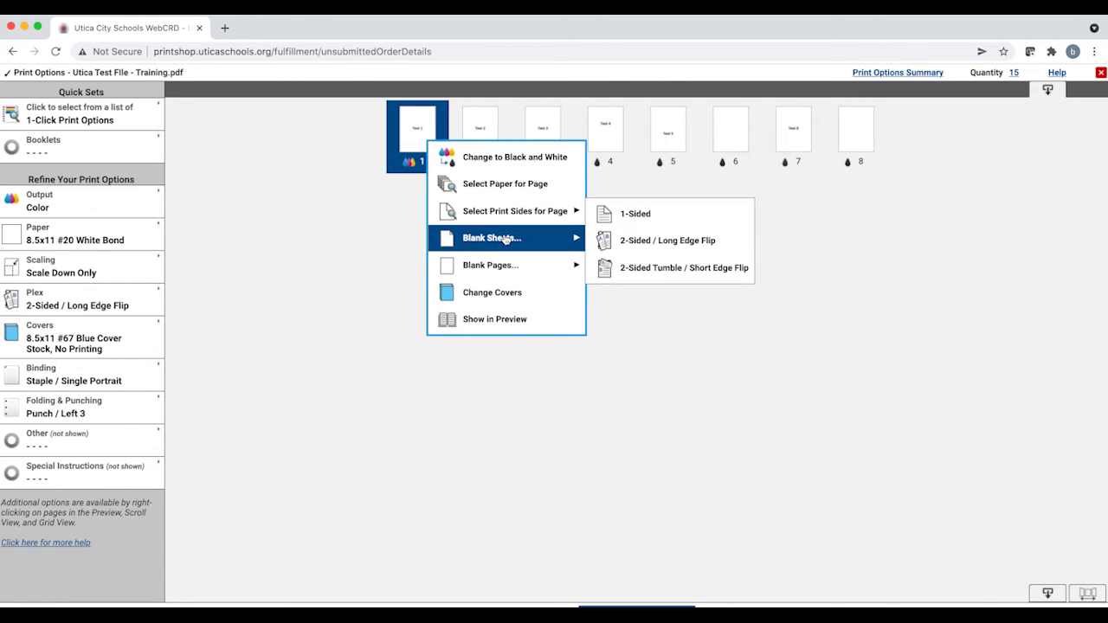
mouse_move(497, 247)
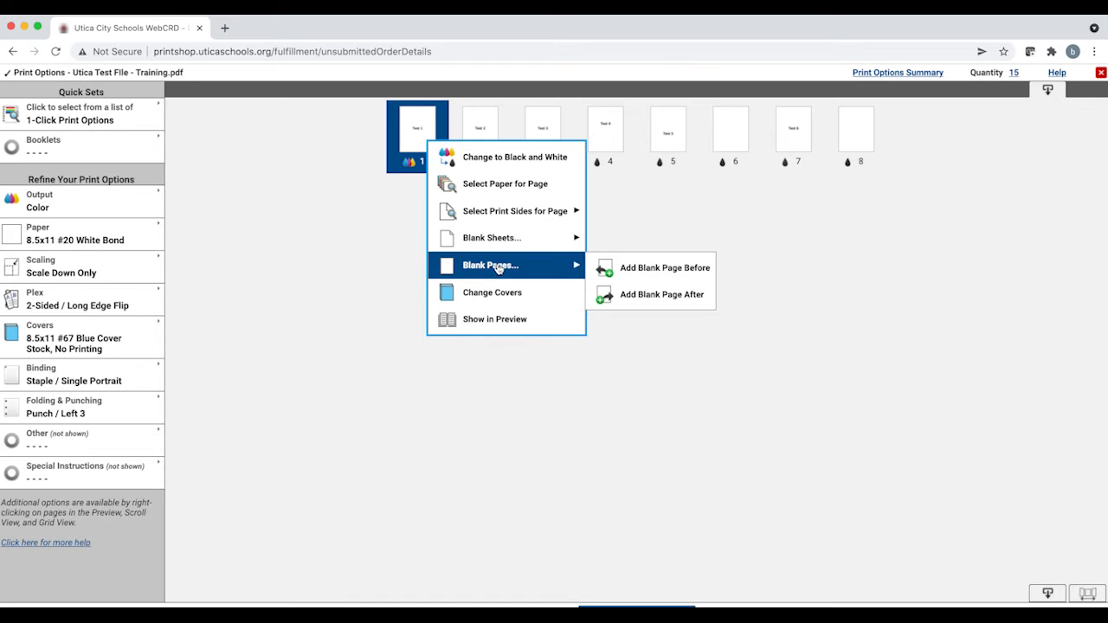
mouse_move(511, 266)
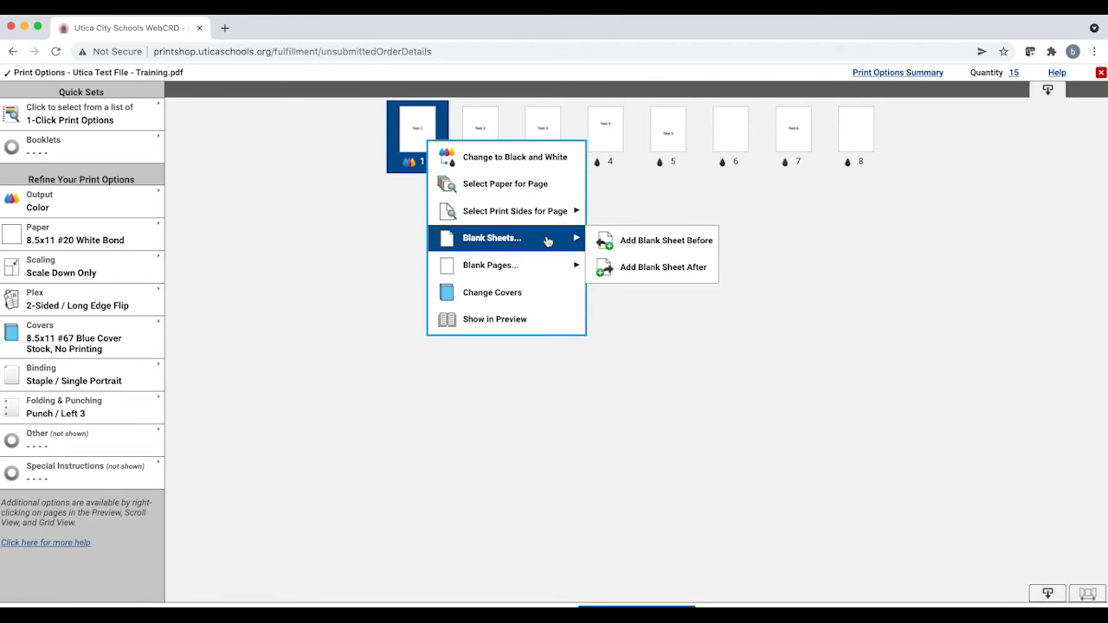
mouse_move(546, 272)
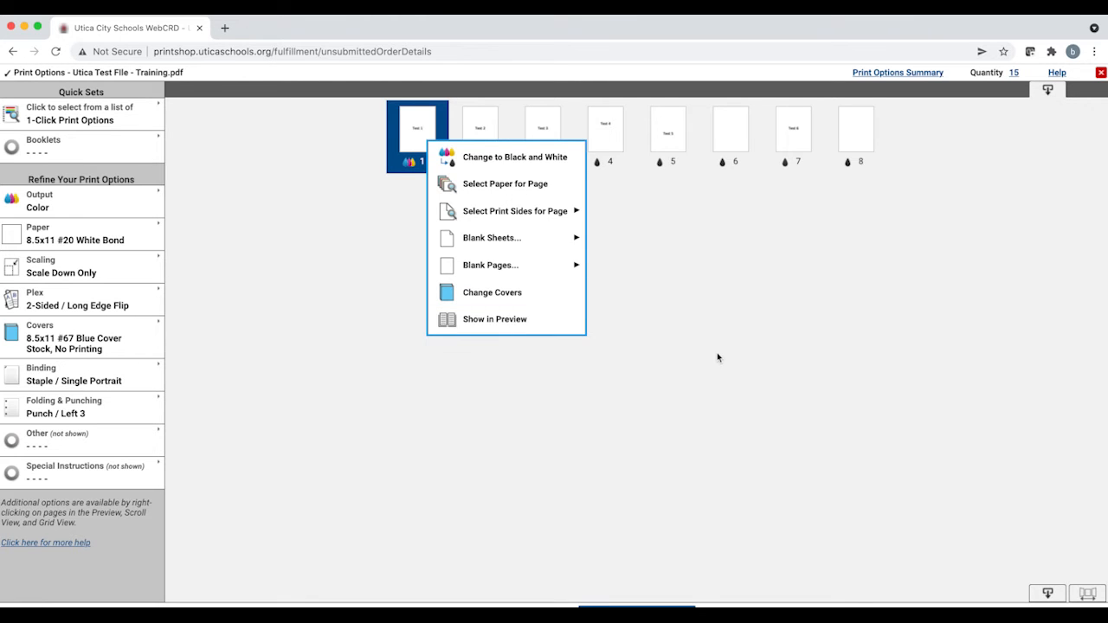
left_click(701, 320)
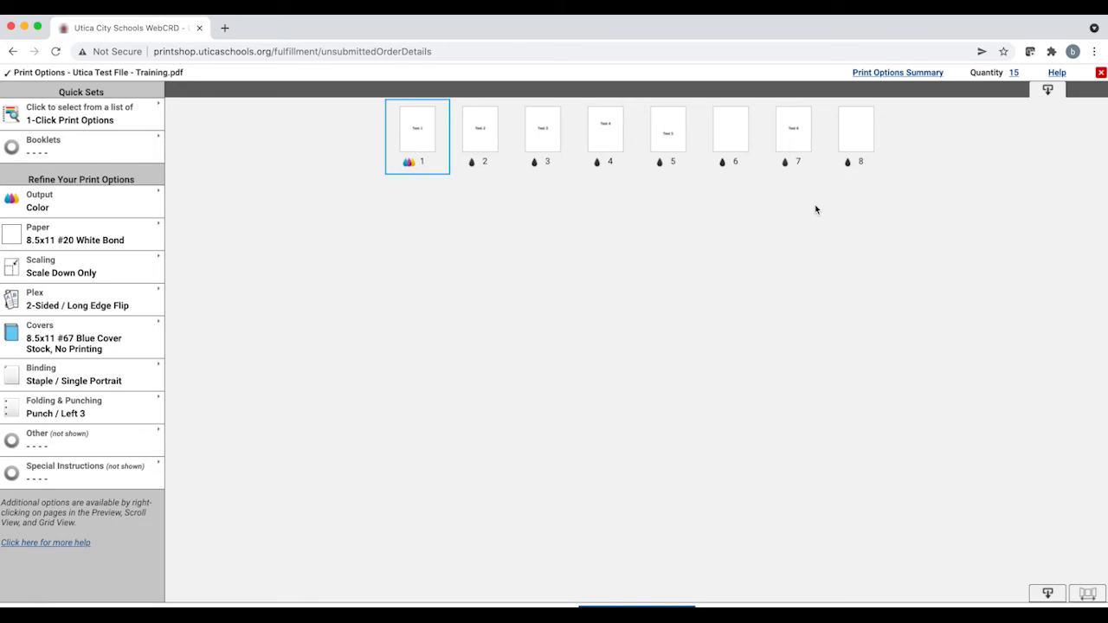
Step: Return to the page preview and page through the document
left_click(1049, 90)
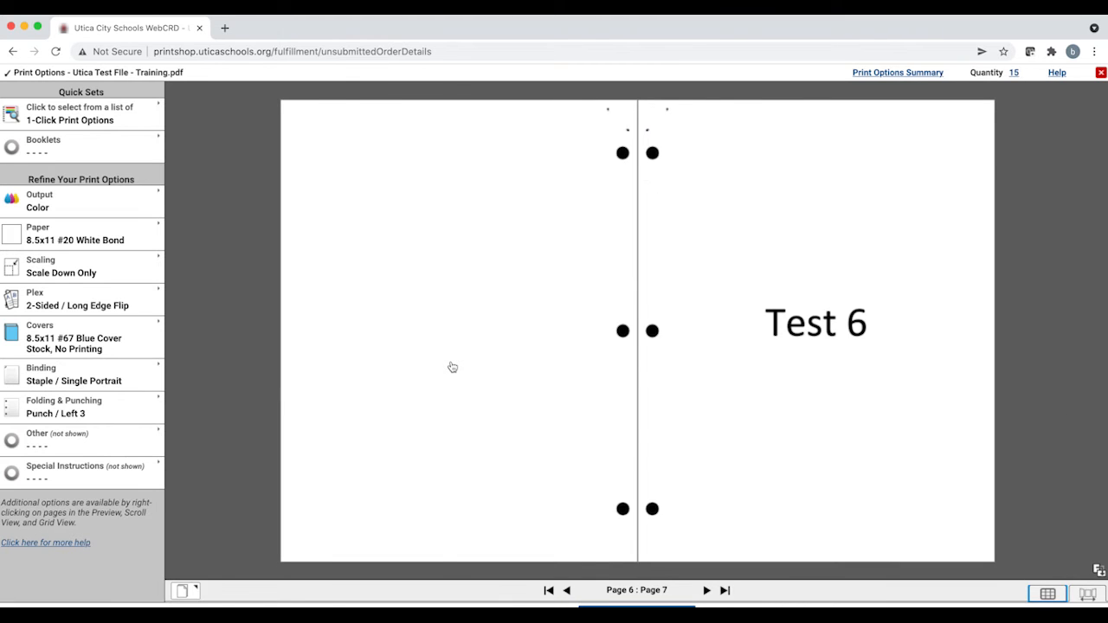
left_click(451, 367)
left_click(592, 382)
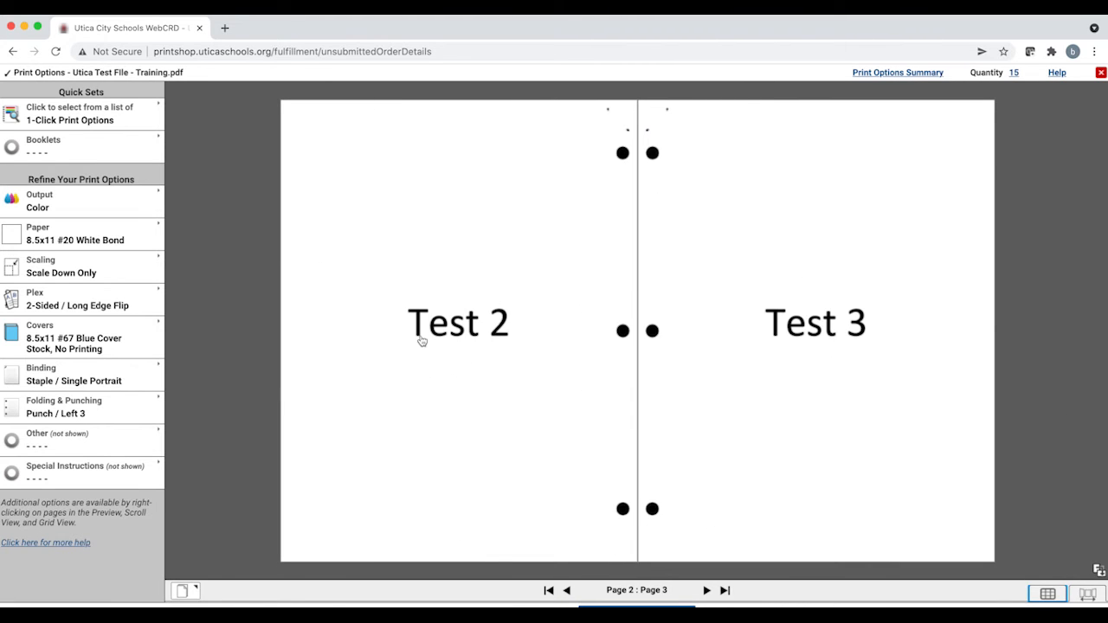
left_click(463, 342)
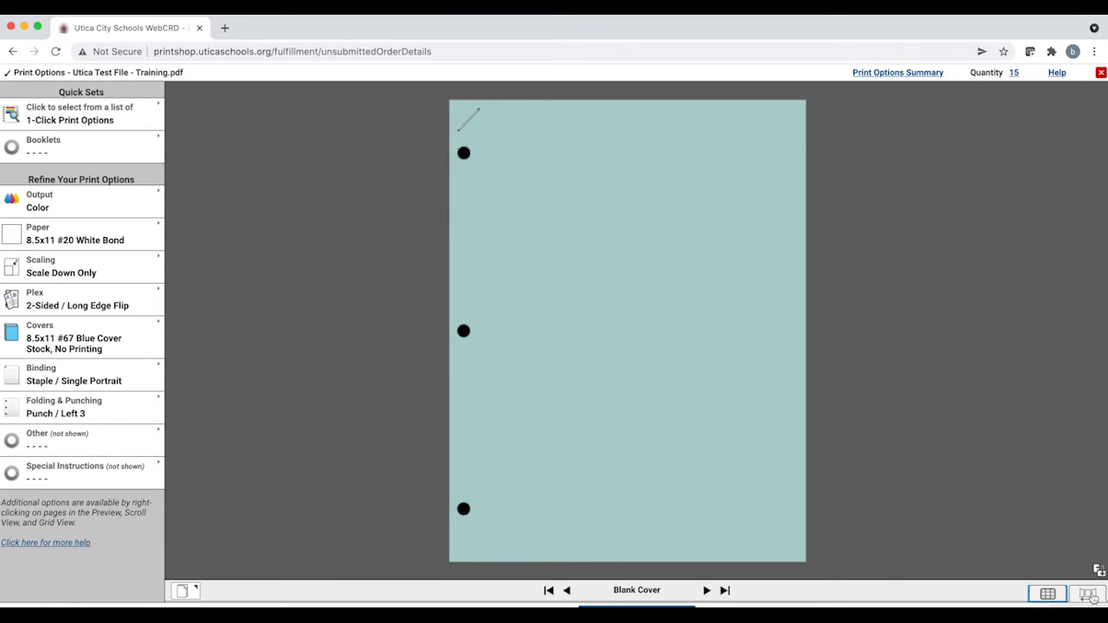
Step: Insert a blank sheet before page 3 of the document
left_click(1088, 595)
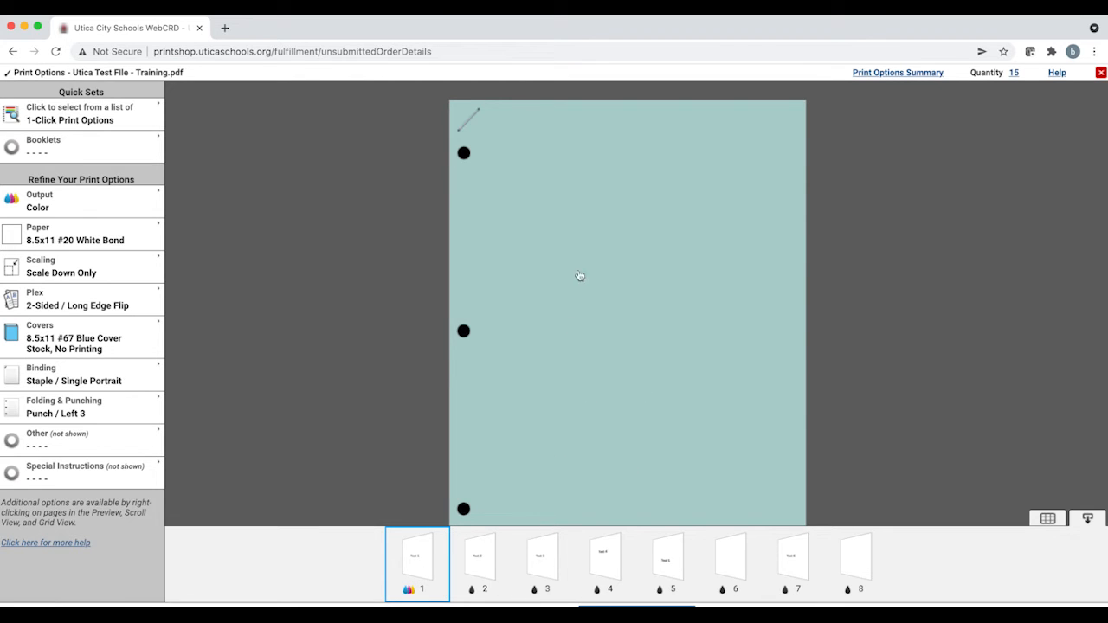
right_click(548, 561)
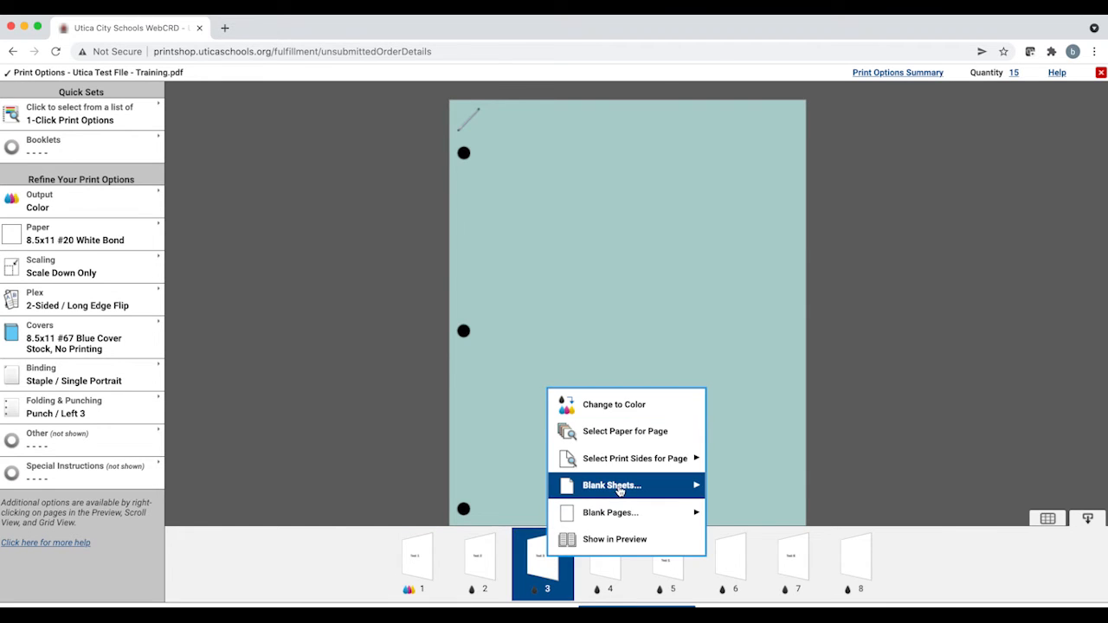
mouse_move(620, 490)
left_click(784, 497)
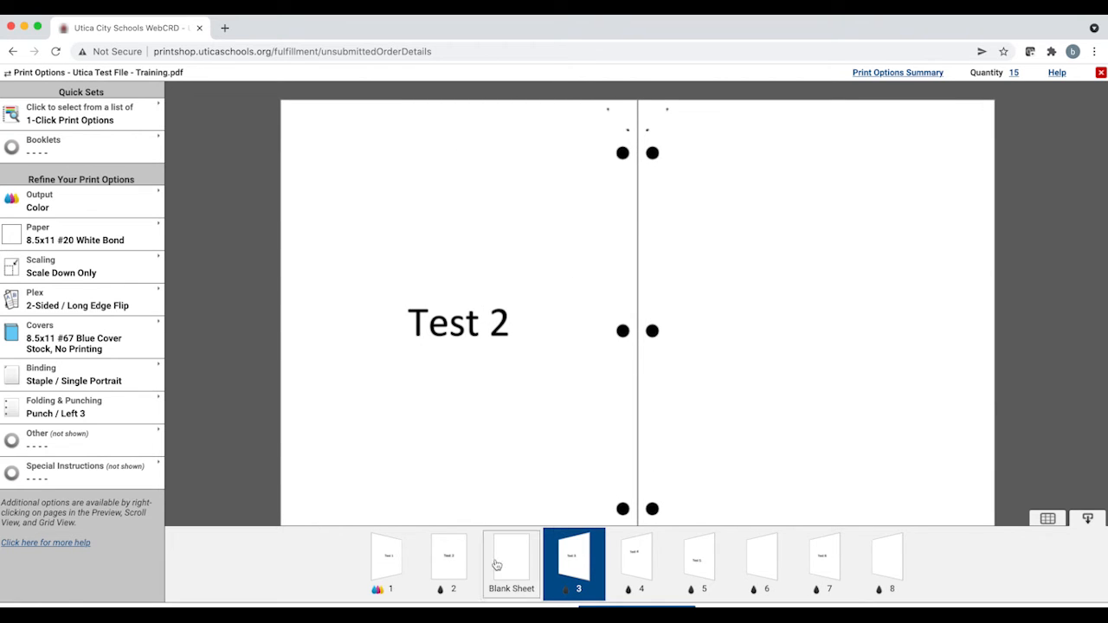
Step: Review the inserted blank sheet in the preview and close the print options
left_click(523, 564)
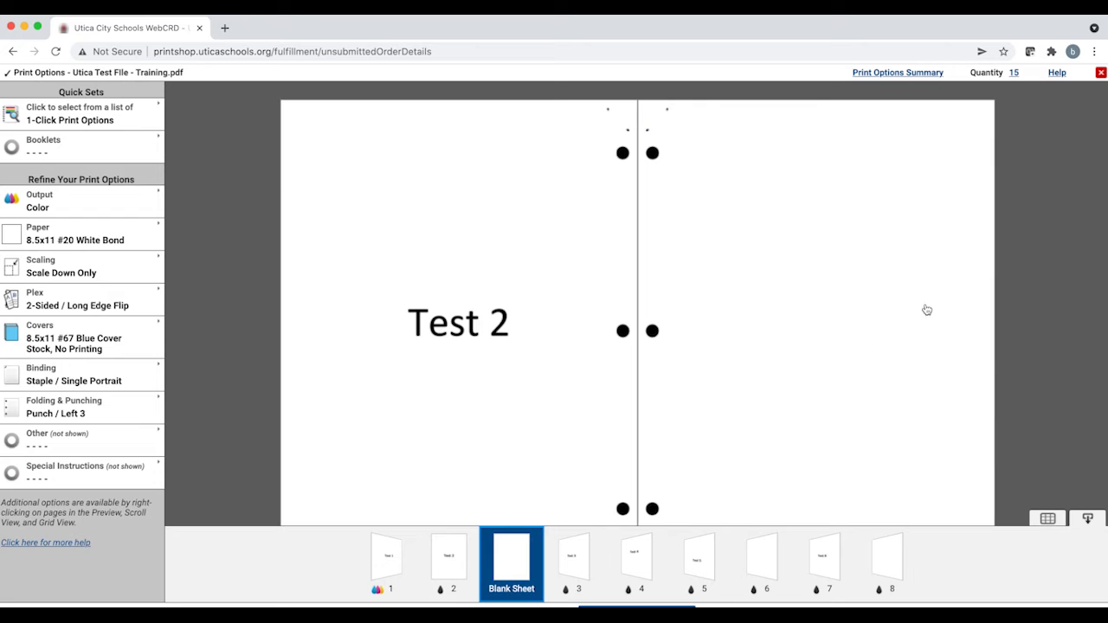
left_click(1091, 521)
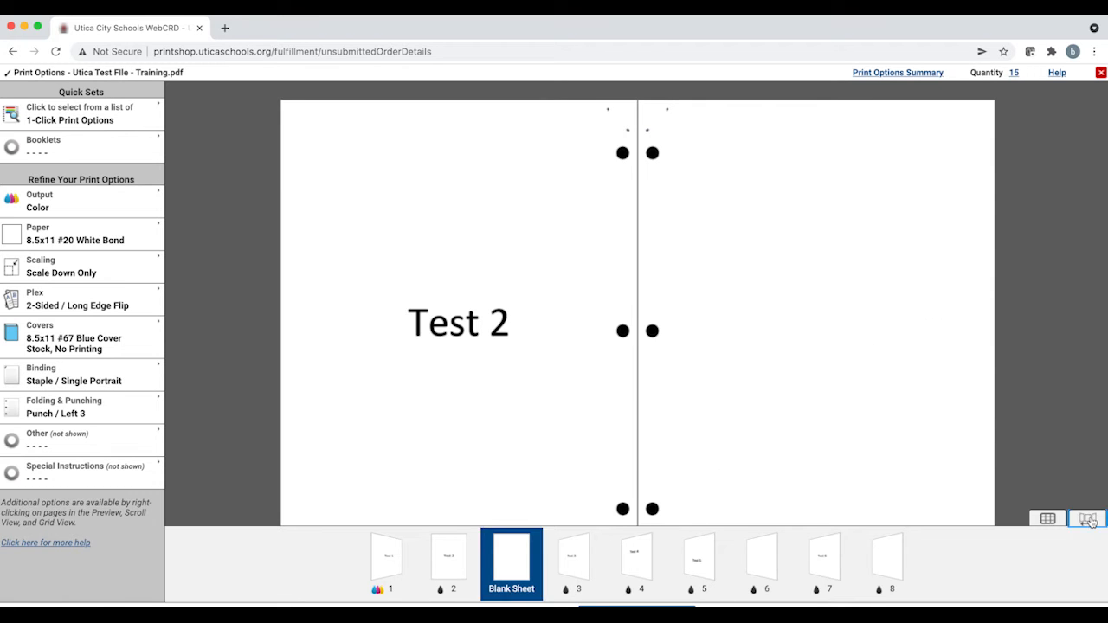
left_click(435, 403)
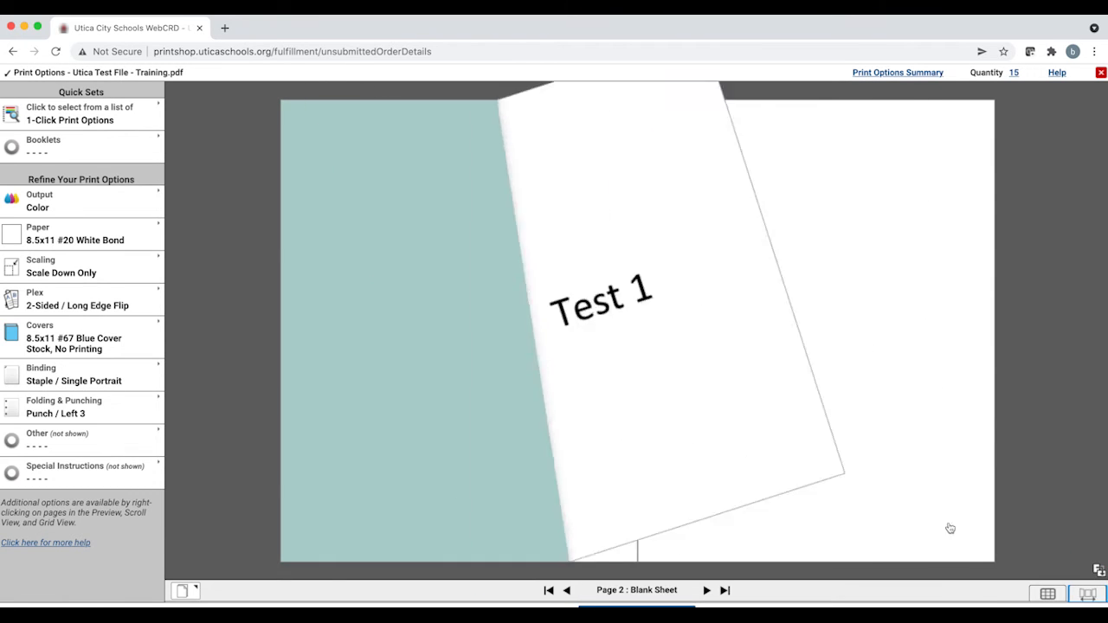
left_click(513, 403)
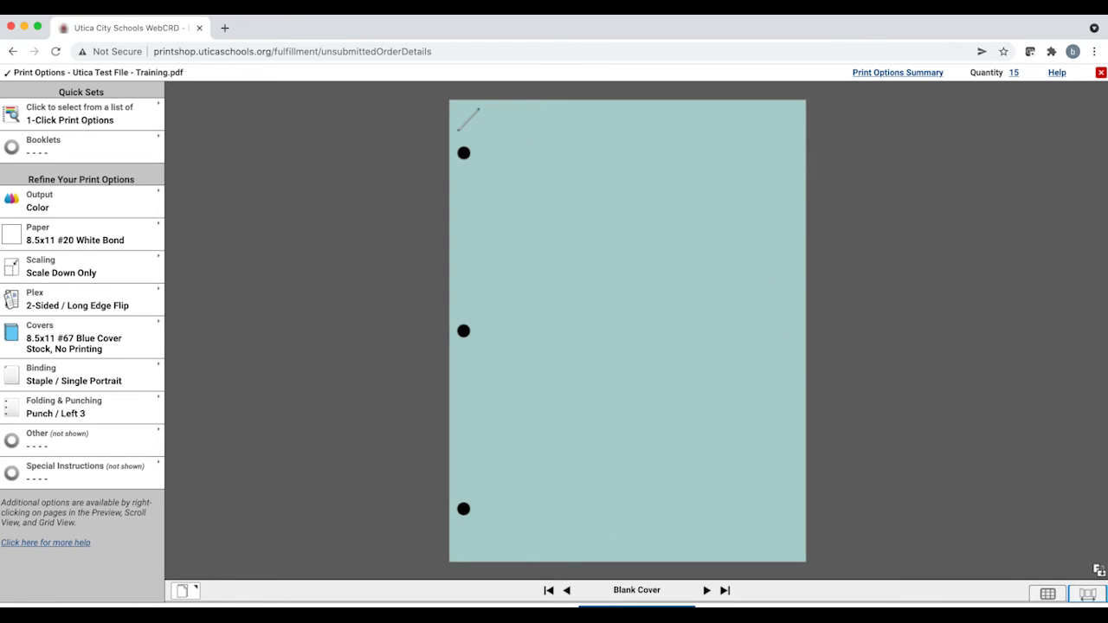
left_click(1101, 72)
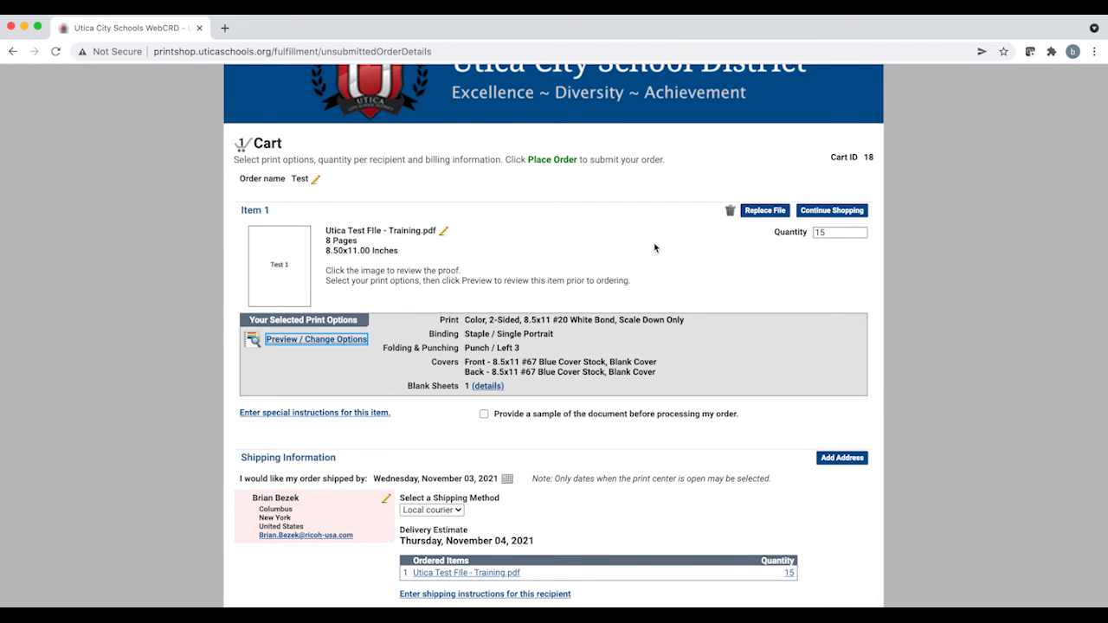
Step: Open the item's document proof from the cart and scroll through its pages before closing it
scroll(675, 236, "down", 1)
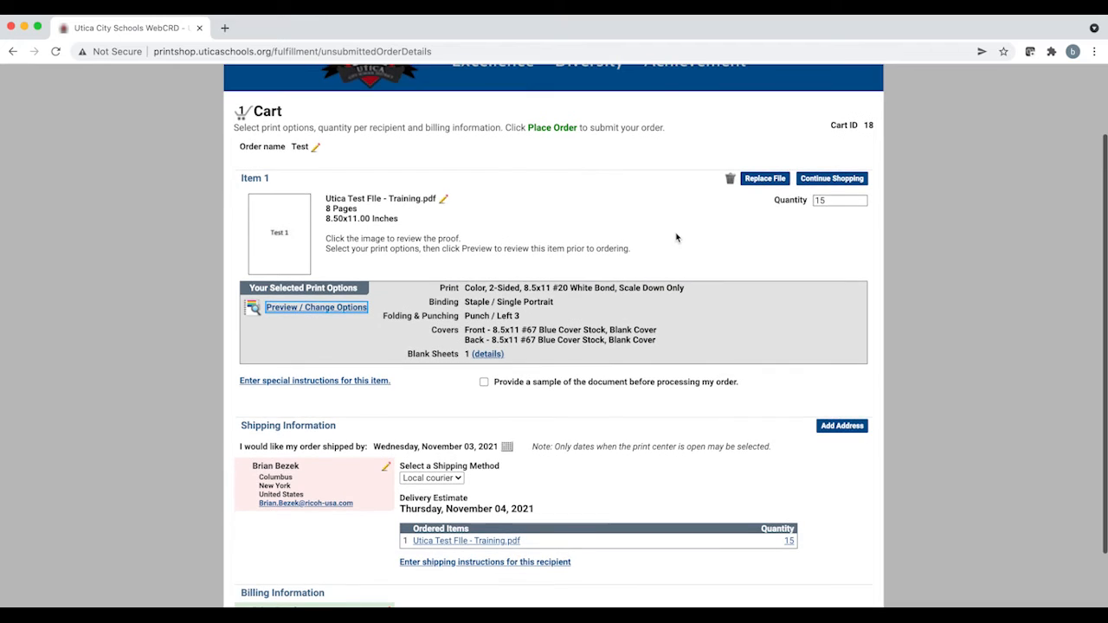
left_click(282, 238)
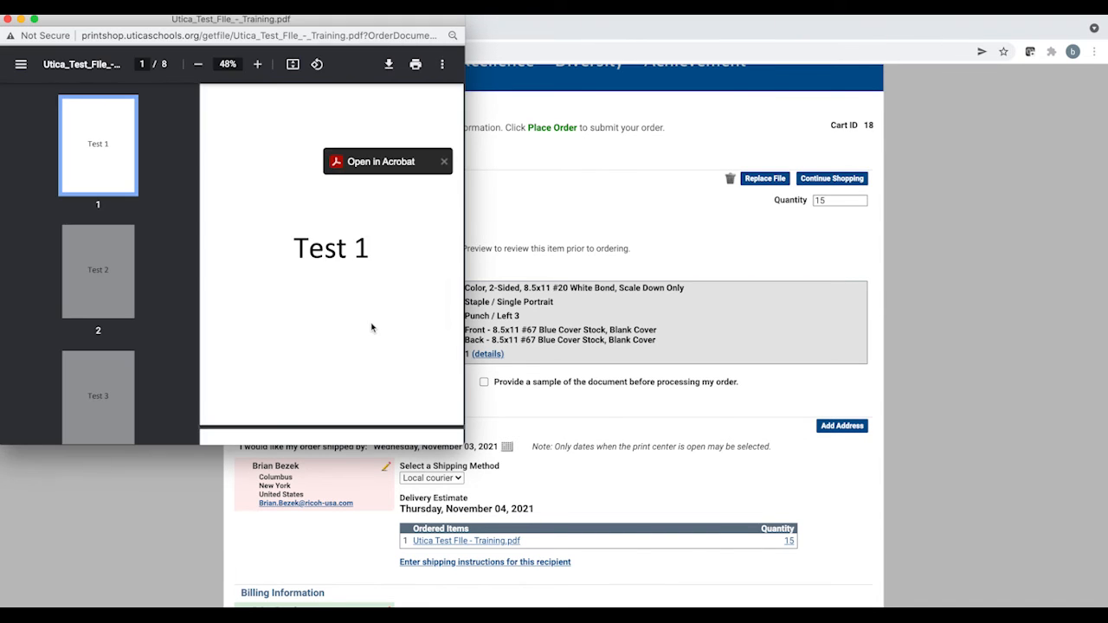
left_click(116, 274)
scroll(116, 275, "down", 5)
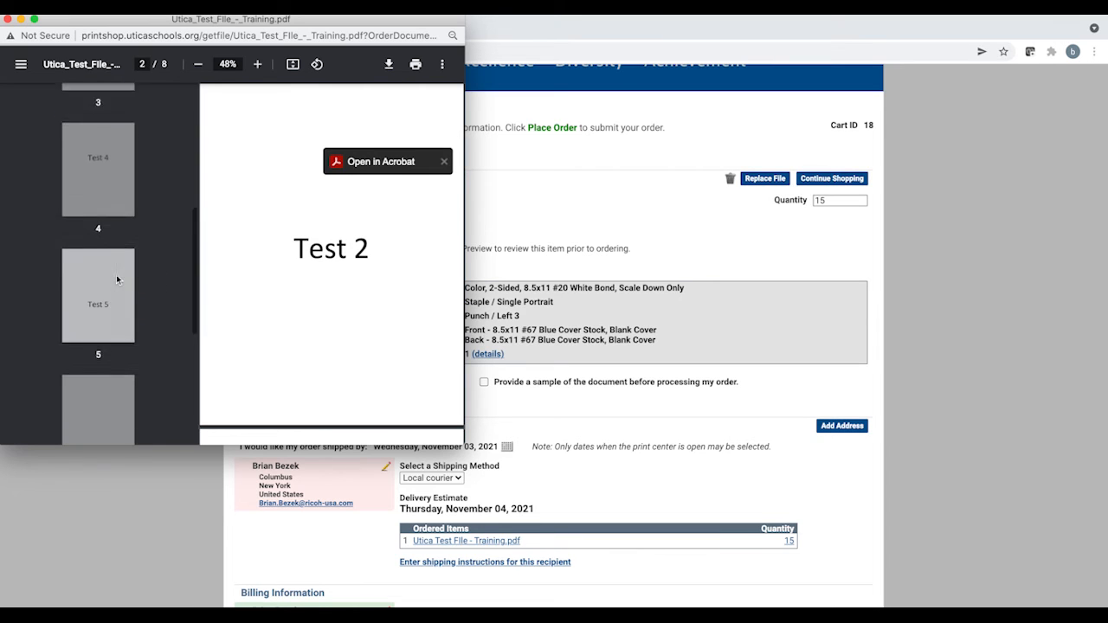
scroll(116, 274, "down", 3)
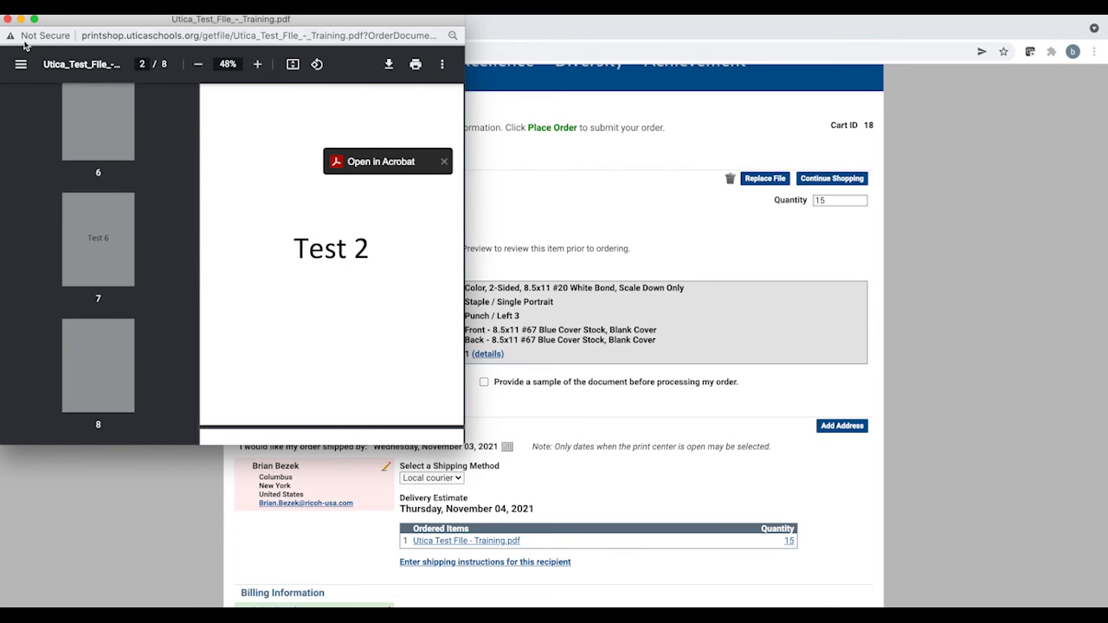
left_click(8, 19)
Step: Add the special instruction "test special instructions" to the cart item
scroll(523, 324, "down", 3)
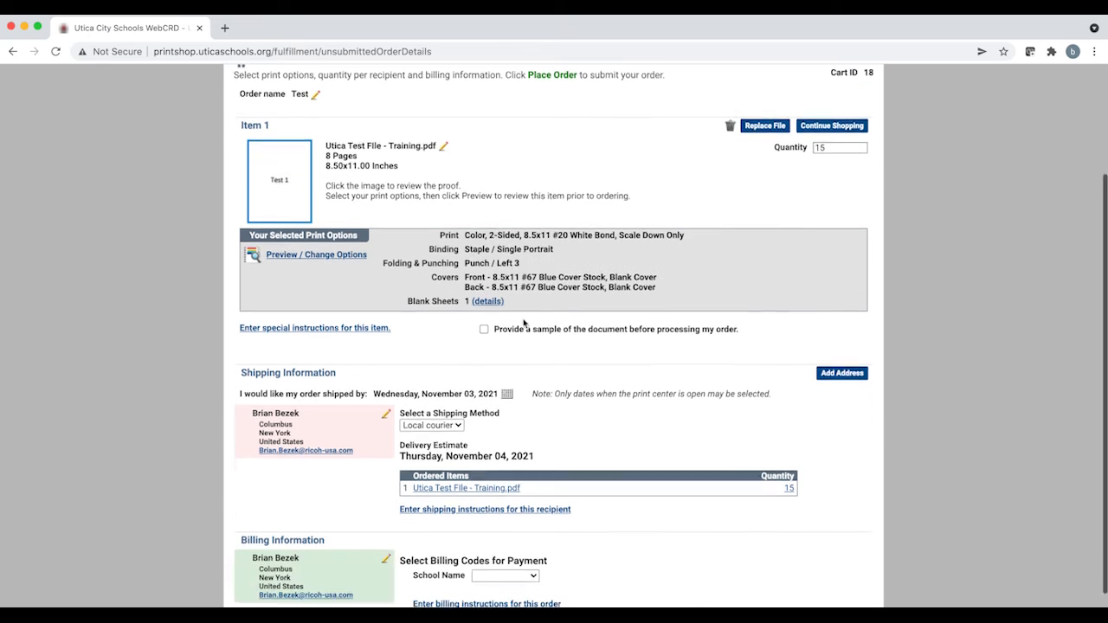
scroll(522, 323, "down", 1)
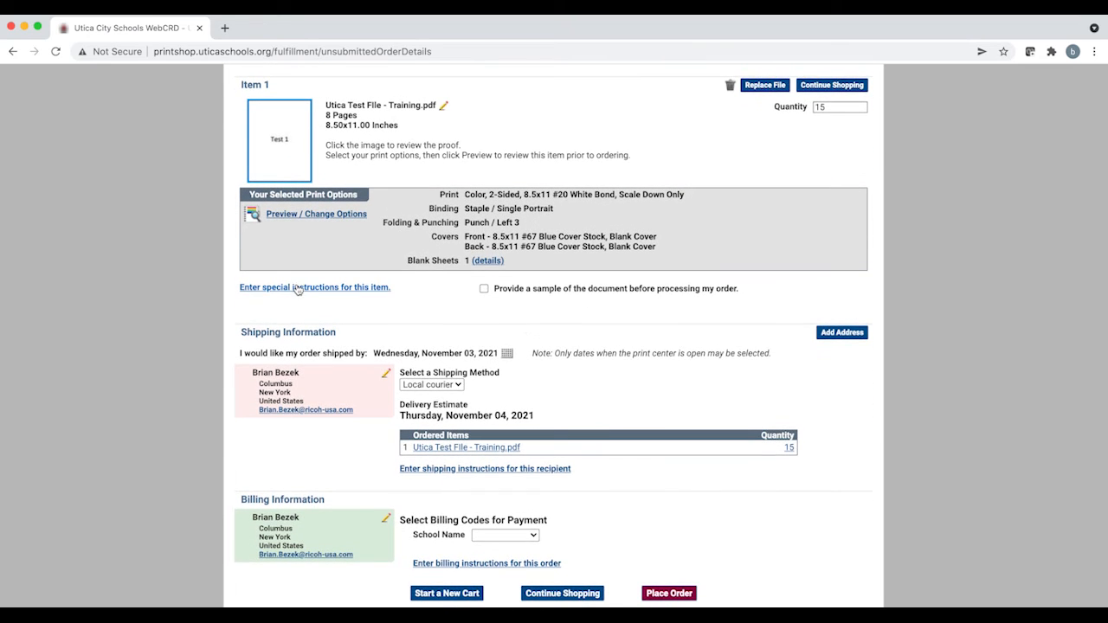
left_click(295, 294)
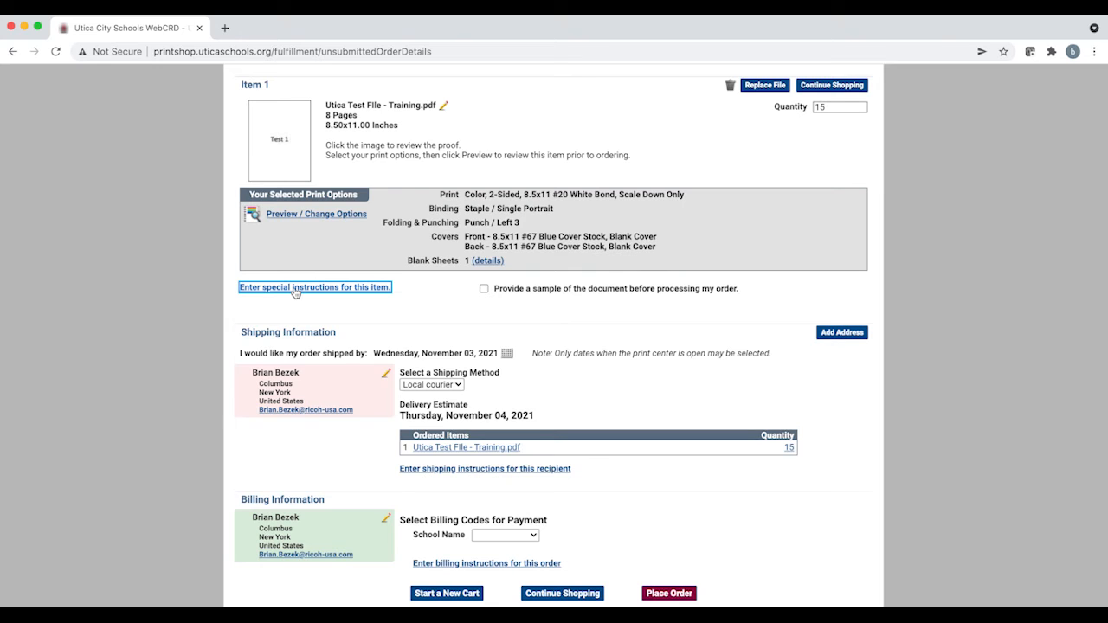
left_click(295, 292)
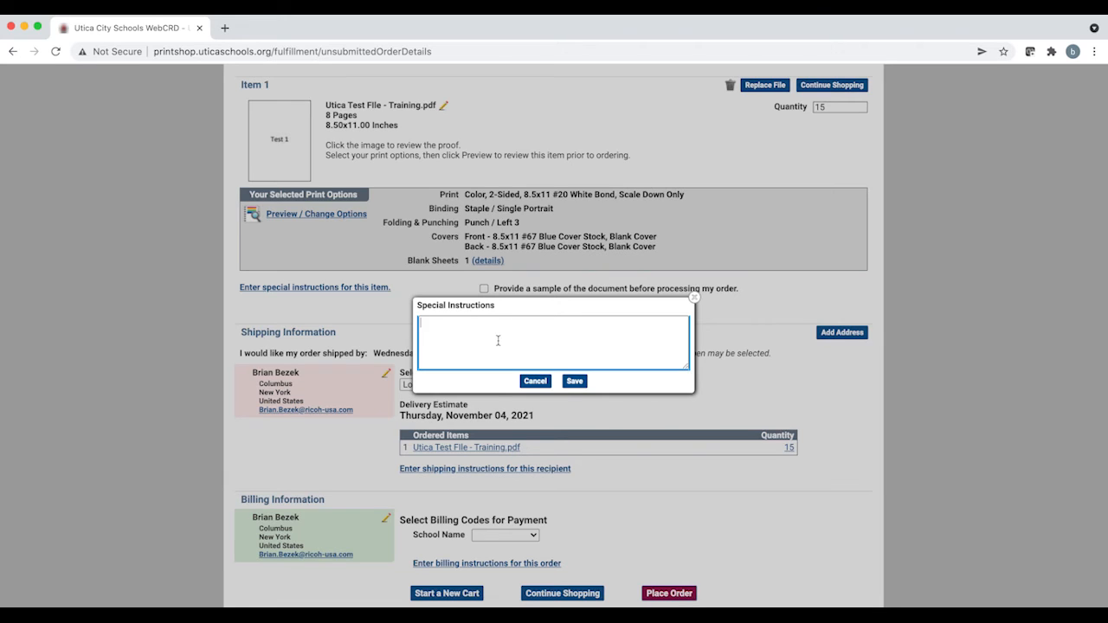
type("test special instructions")
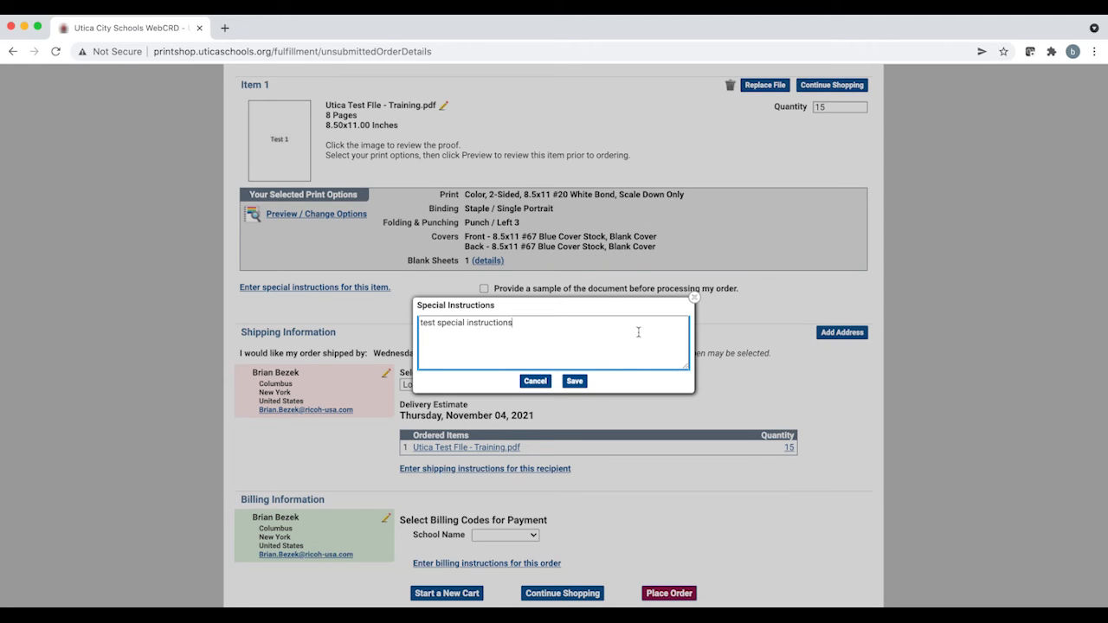
left_click(574, 382)
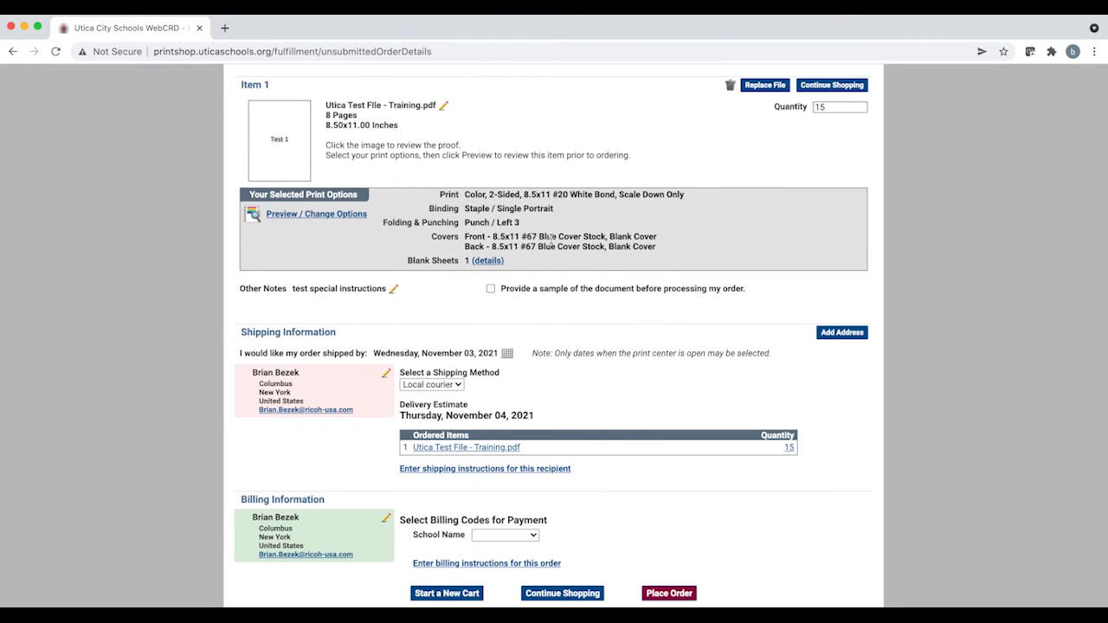
double_click(277, 387)
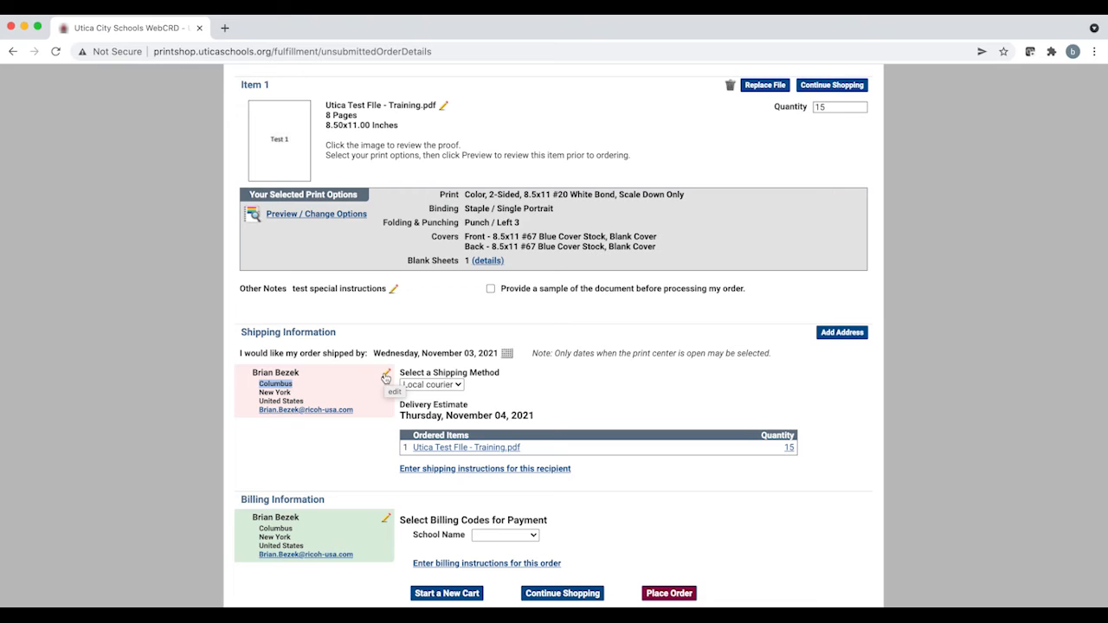
left_click(386, 376)
left_click(386, 376)
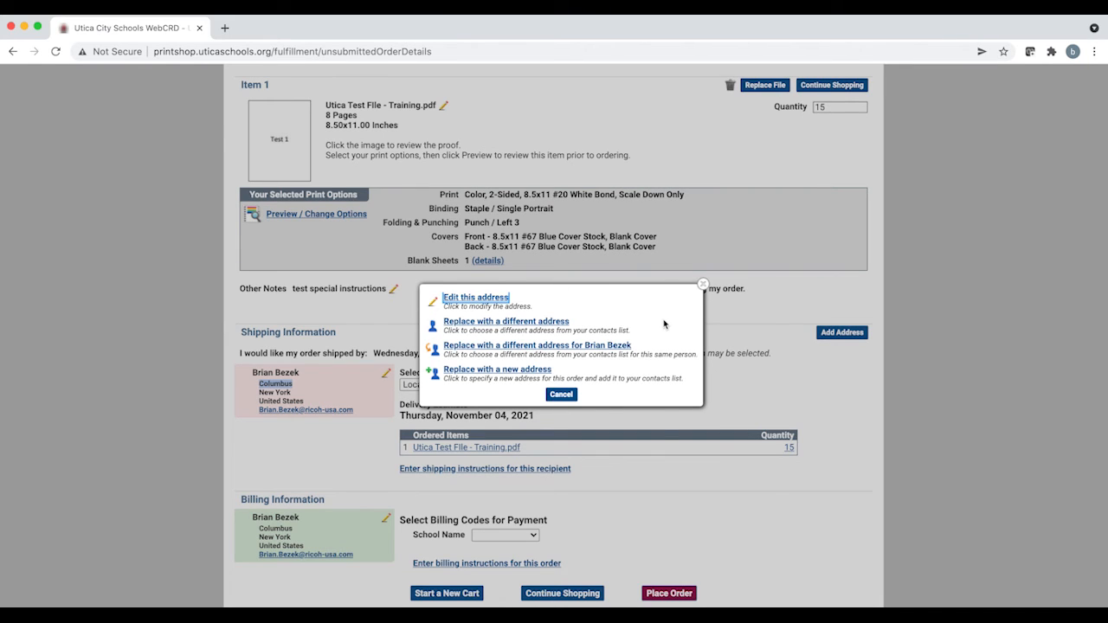
left_click(703, 285)
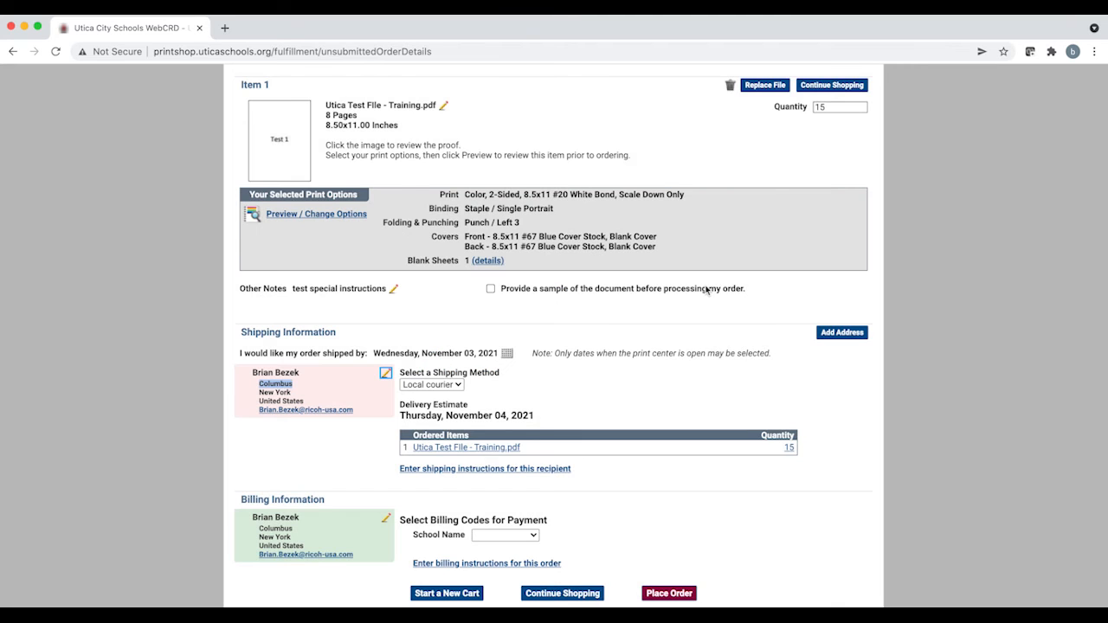
Step: Keep Local courier as the shipping method and pick Wednesday, November 03, 2021 as the ship-by date
left_click(456, 386)
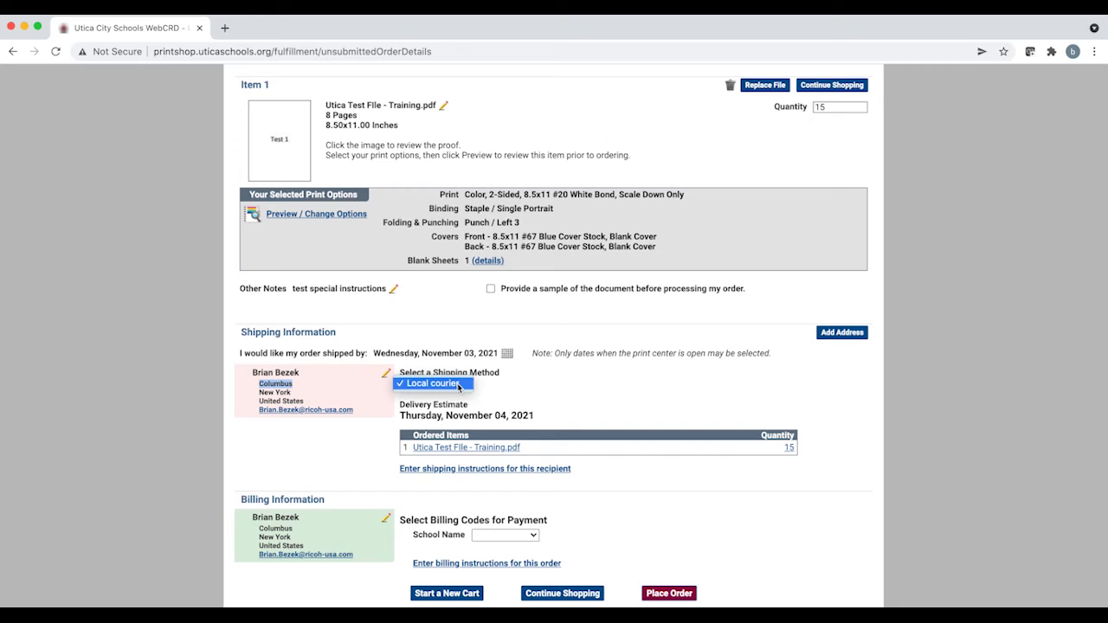
left_click(529, 389)
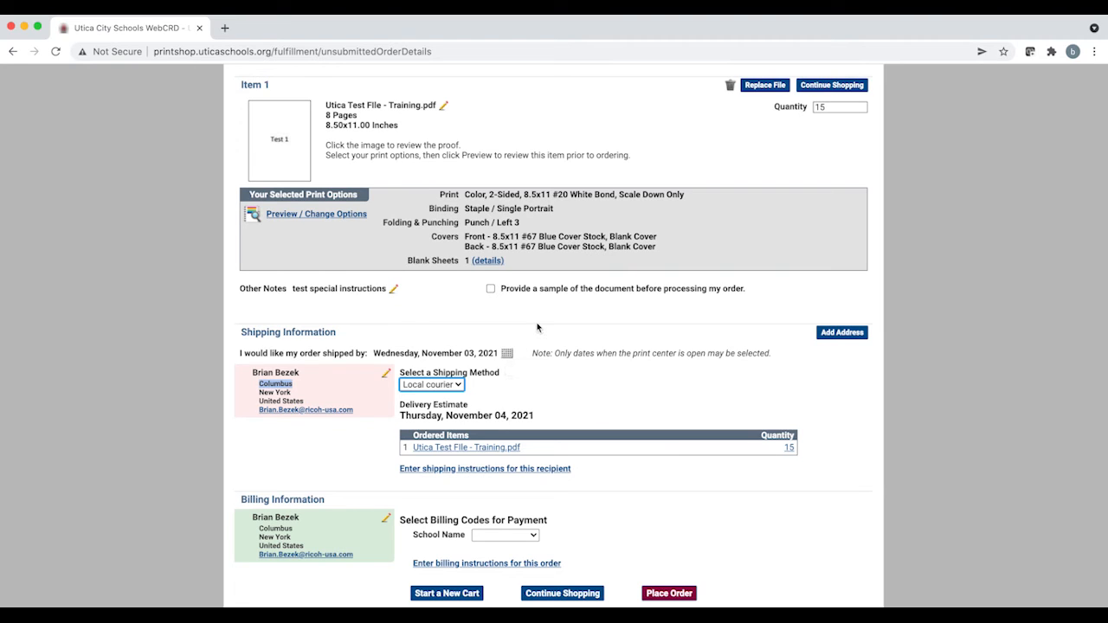
left_click(507, 353)
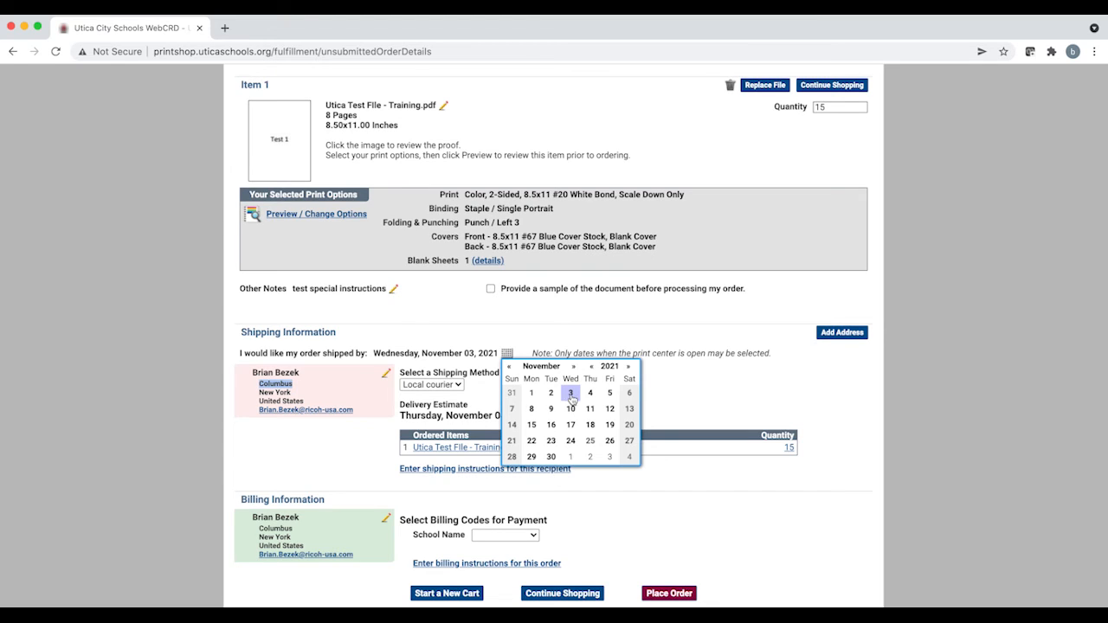
left_click(570, 394)
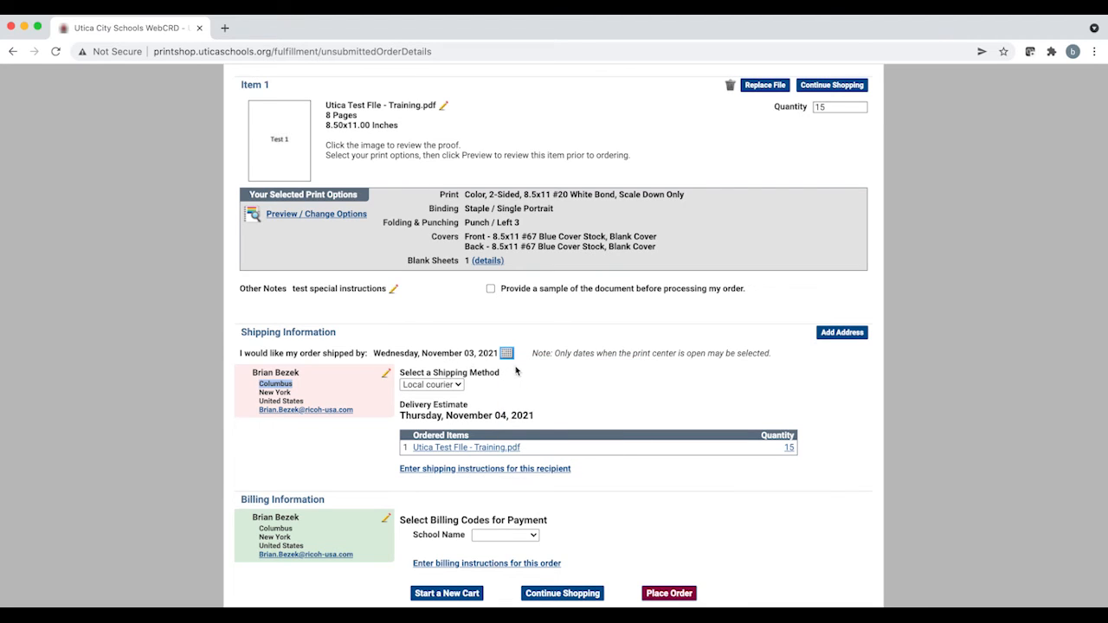
Step: Select Columbus as the School Name billing code for payment
left_click_drag(555, 353, 765, 371)
left_click(735, 377)
left_click(532, 535)
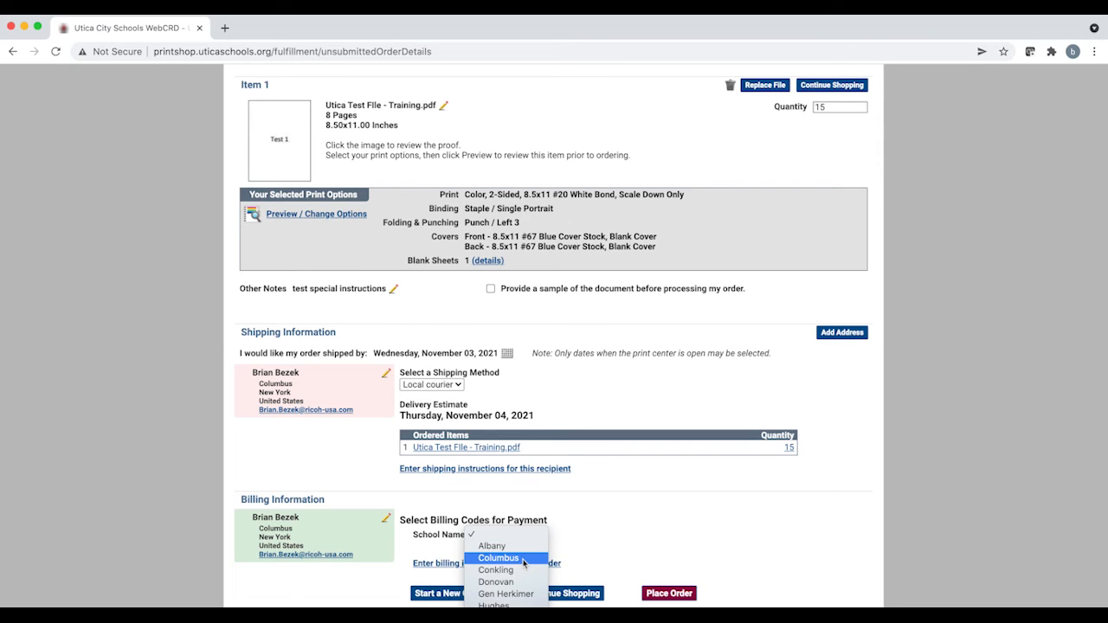
left_click(523, 563)
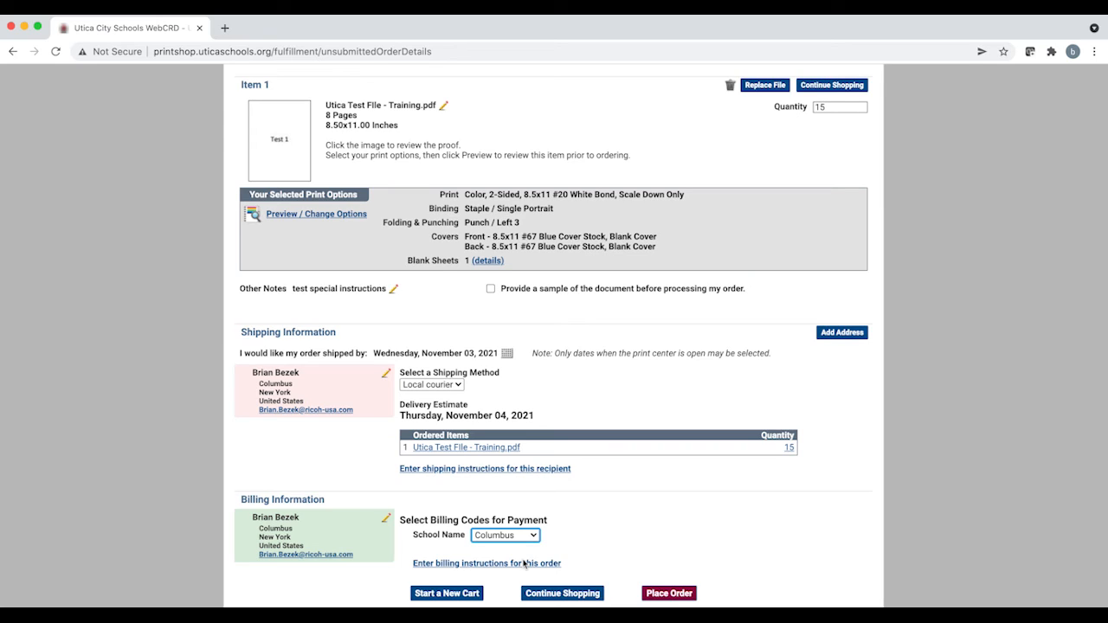
Step: Review the cart item's selected print options, blank sheets and notes before ordering
scroll(734, 423, "up", 5)
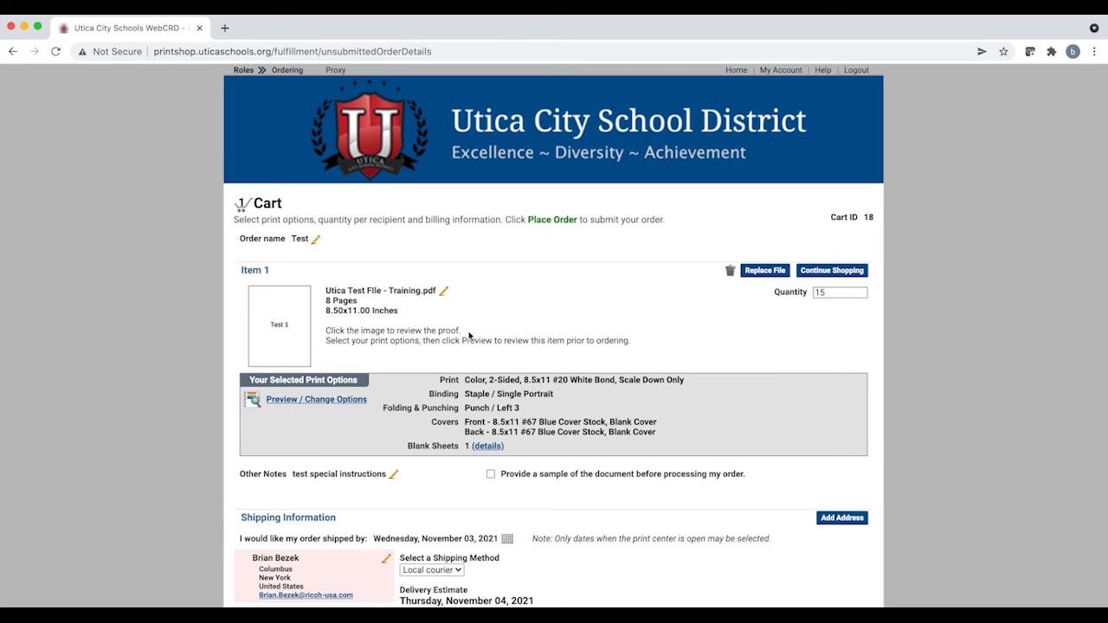
scroll(422, 344, "down", 2)
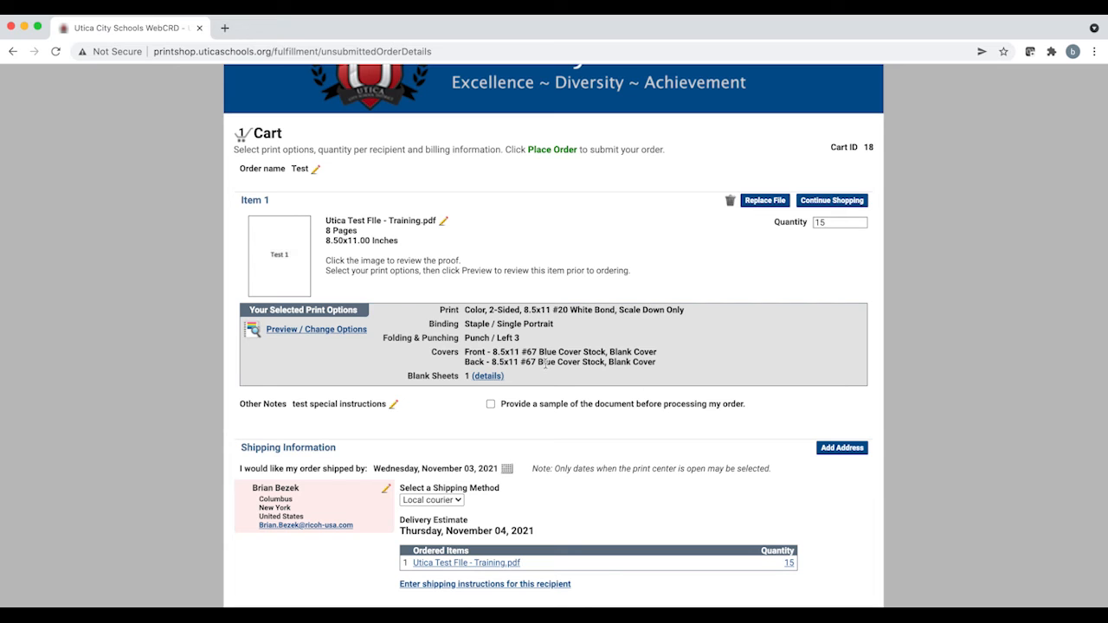
scroll(623, 357, "down", 2)
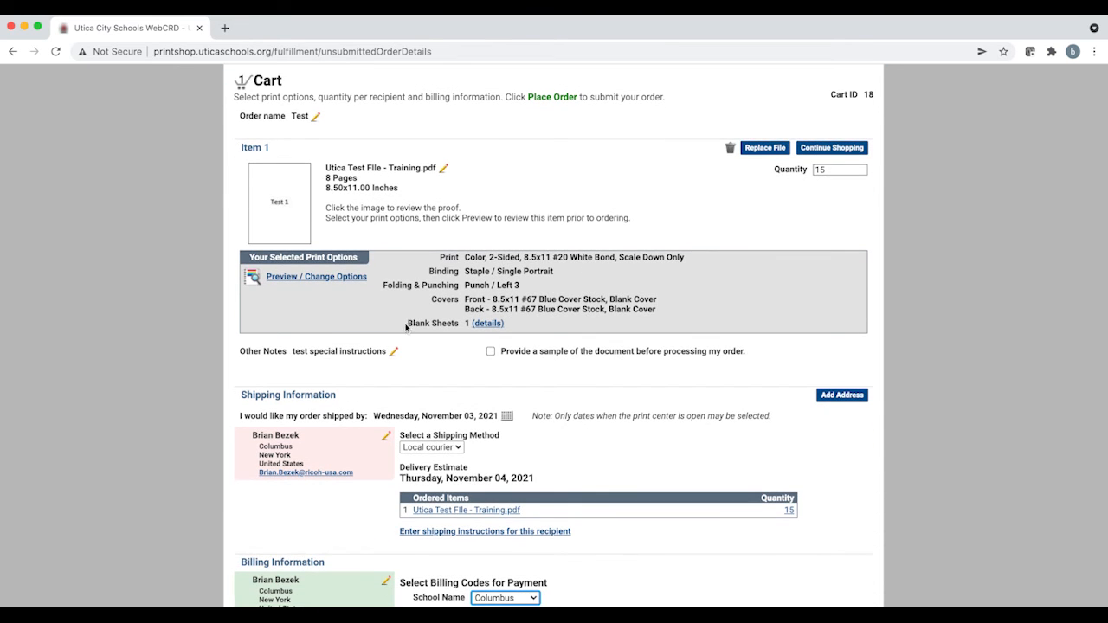
left_click_drag(407, 330, 473, 330)
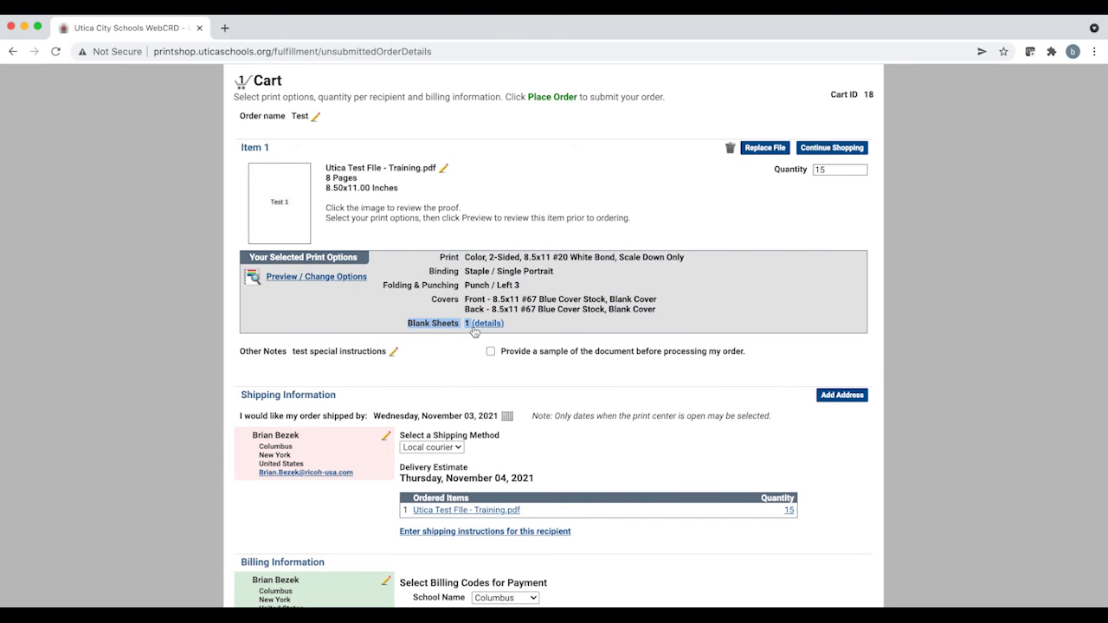
left_click(371, 336)
scroll(523, 367, "down", 2)
scroll(523, 368, "down", 1)
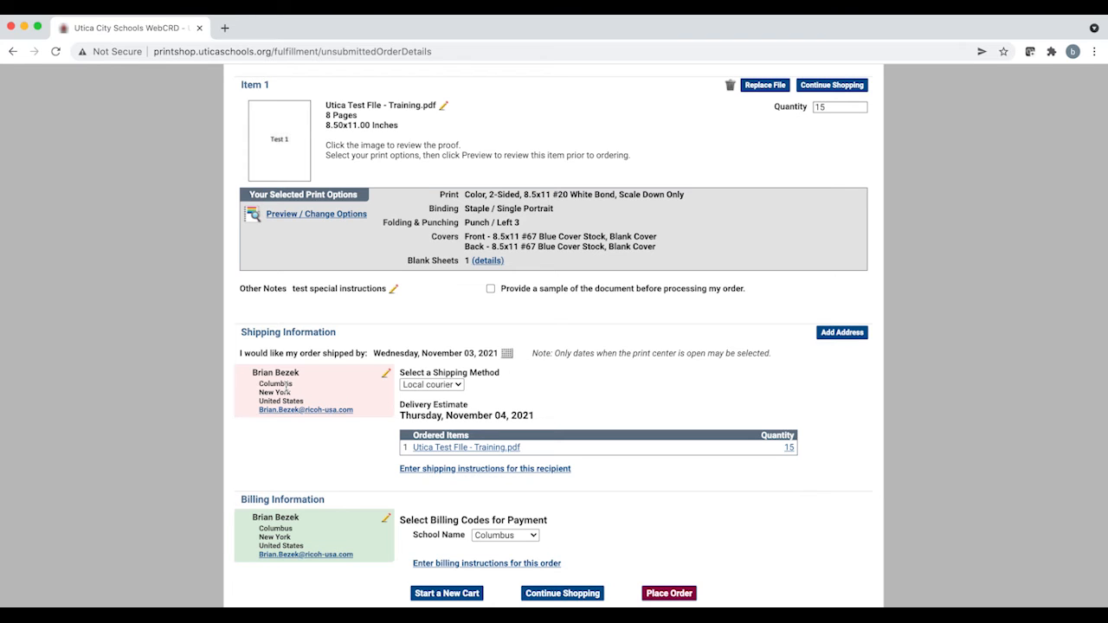
Step: Place the order from the cart
left_click(533, 536)
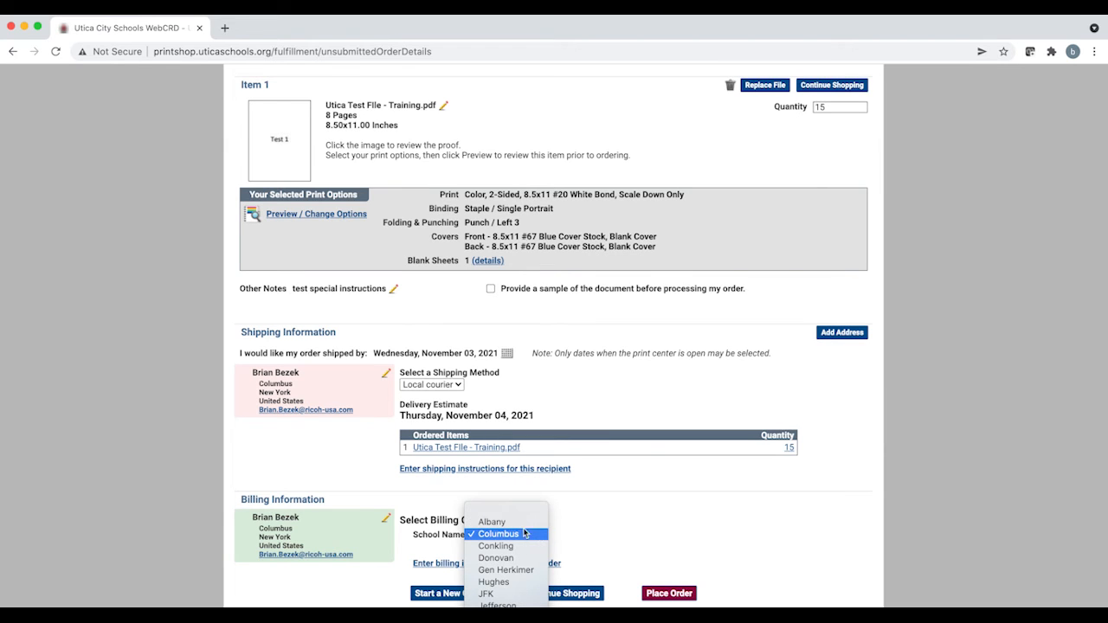
left_click(601, 517)
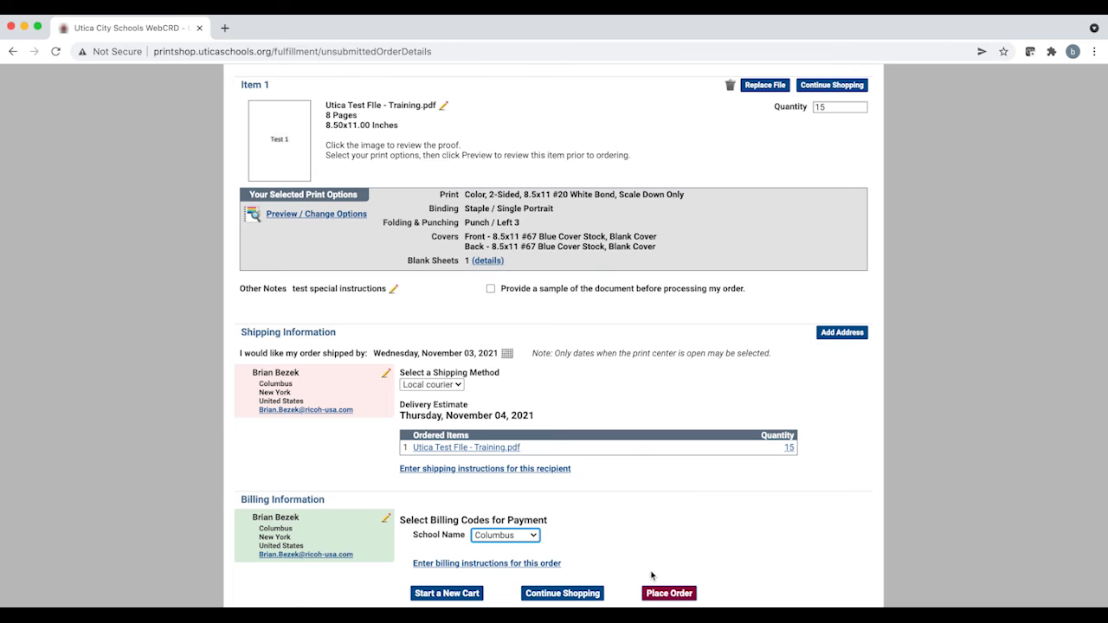
left_click(672, 594)
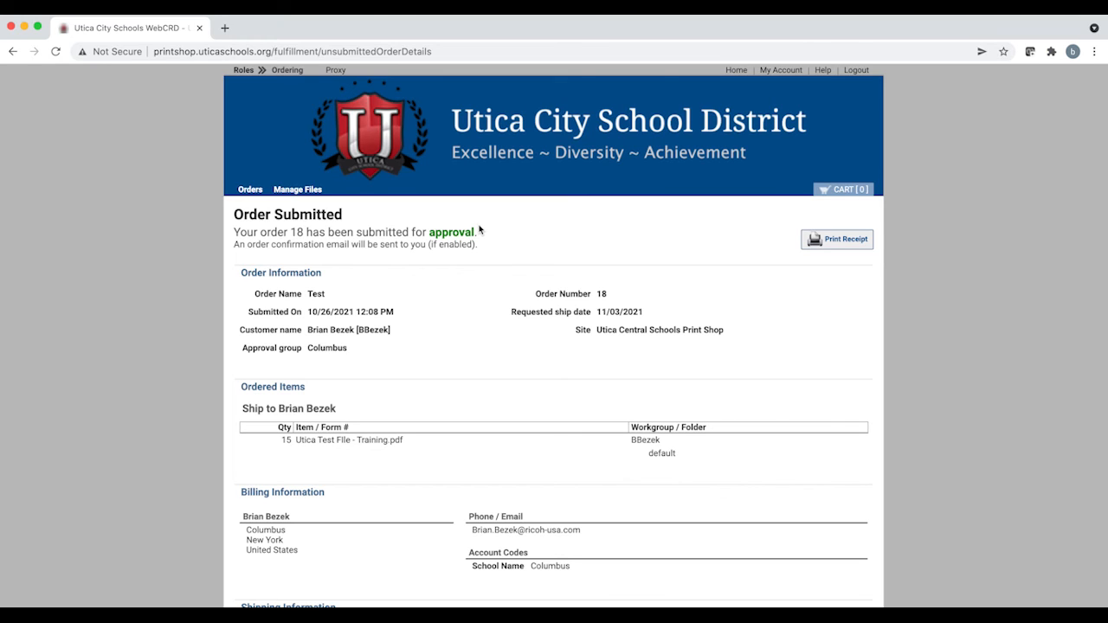
Step: Review the submitted order's information, billing, shipping and print options on the confirmation page
scroll(484, 286, "down", 1)
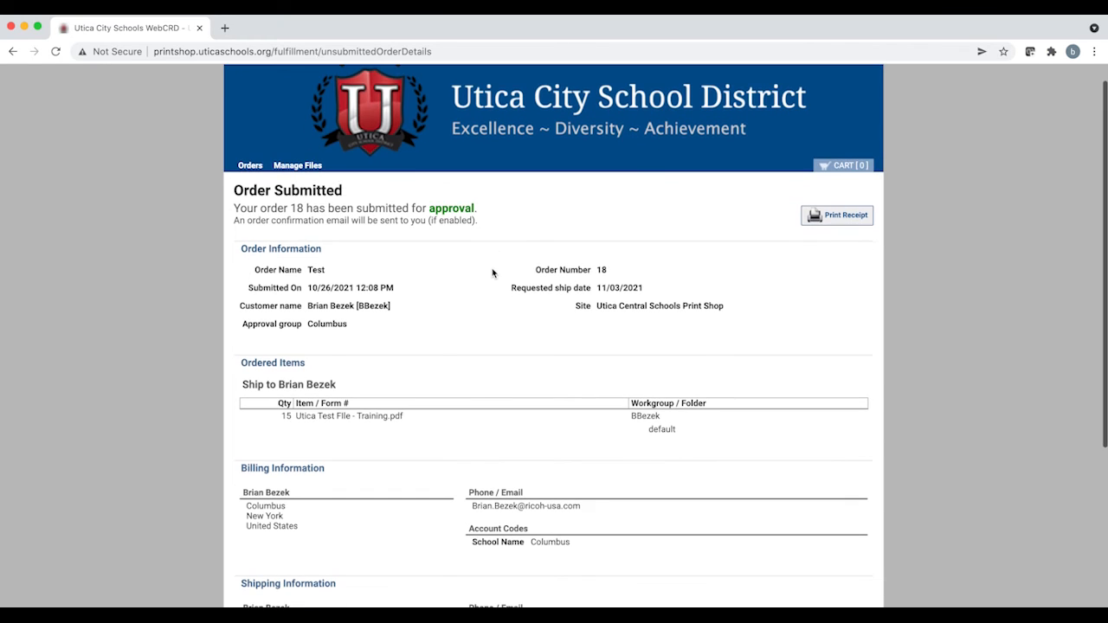
triple_click(307, 220)
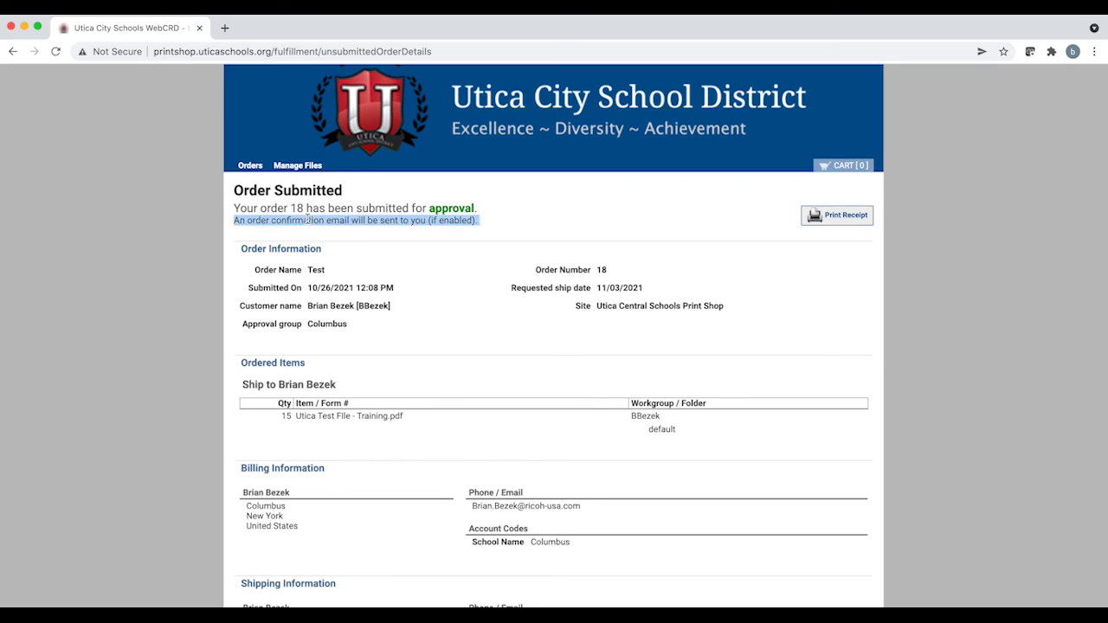
left_click(421, 253)
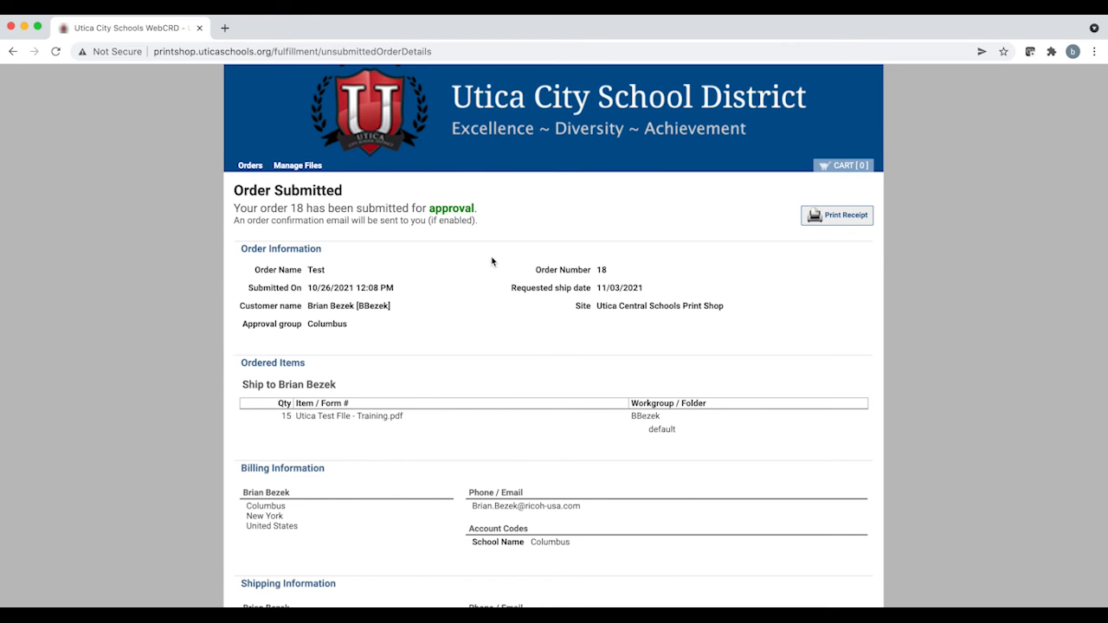
scroll(492, 262, "down", 3)
scroll(492, 261, "down", 1)
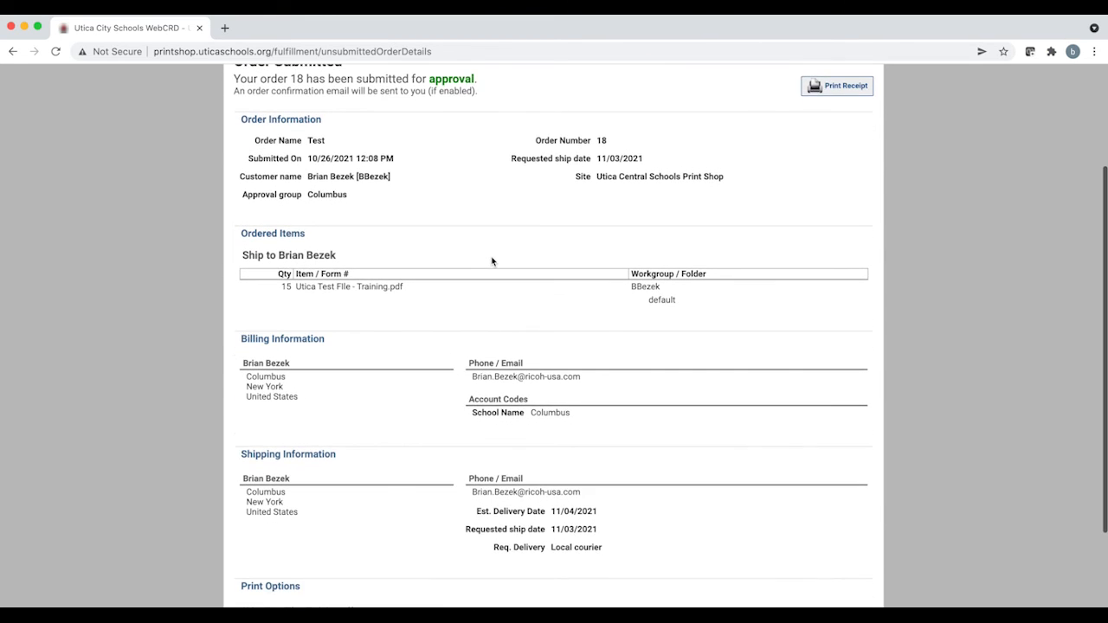
scroll(491, 262, "up", 1)
scroll(492, 261, "up", 2)
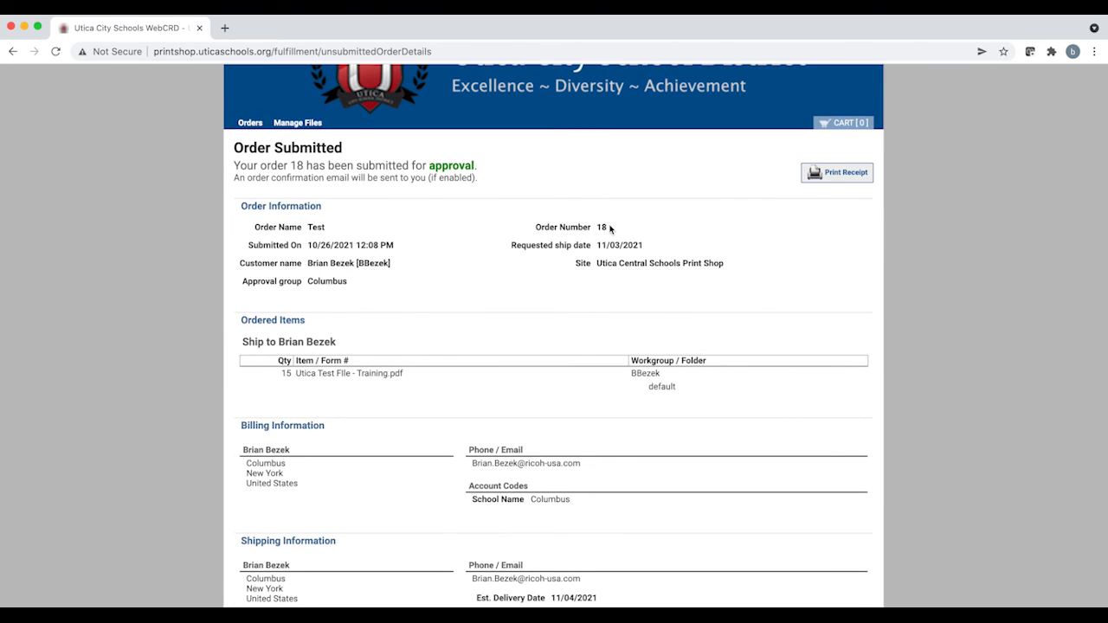
scroll(554, 237, "down", 2)
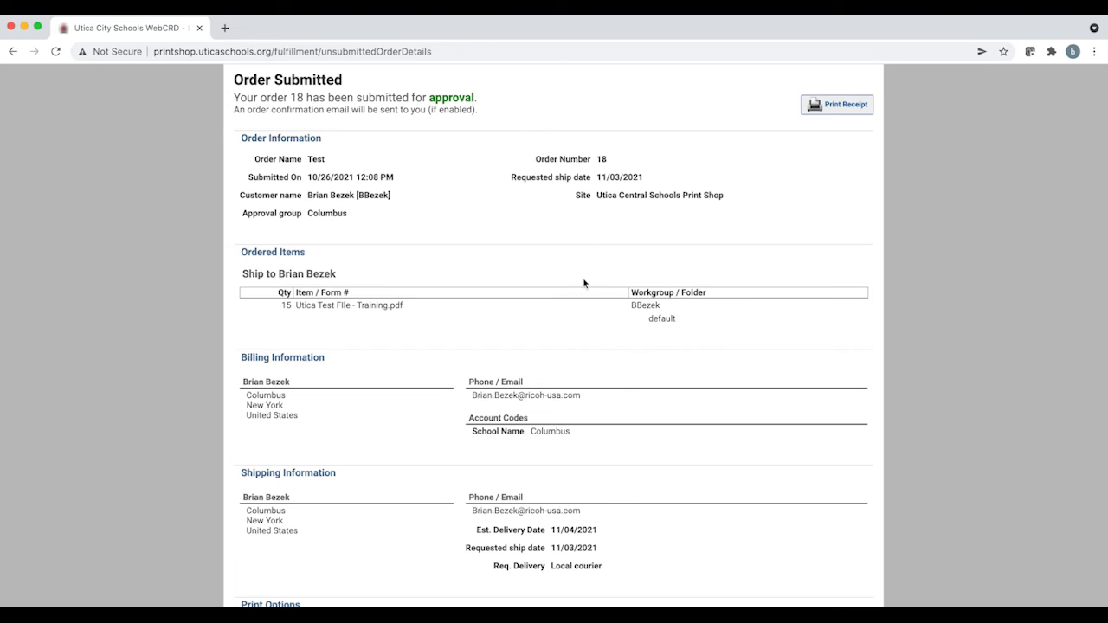
scroll(583, 282, "down", 3)
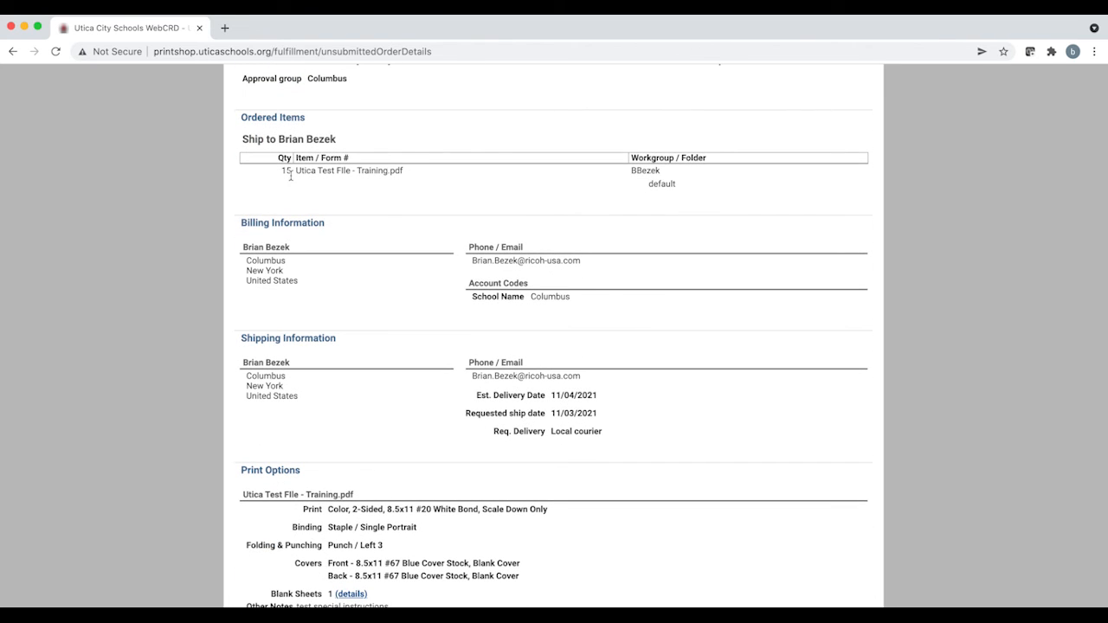
scroll(423, 262, "down", 1)
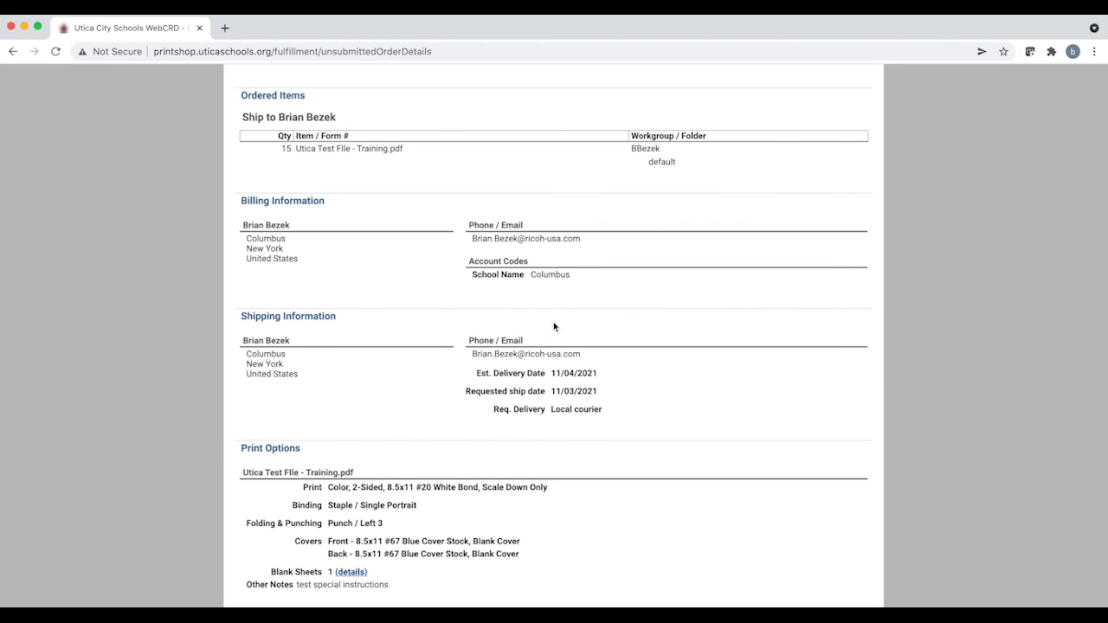
scroll(635, 307, "down", 1)
triple_click(301, 585)
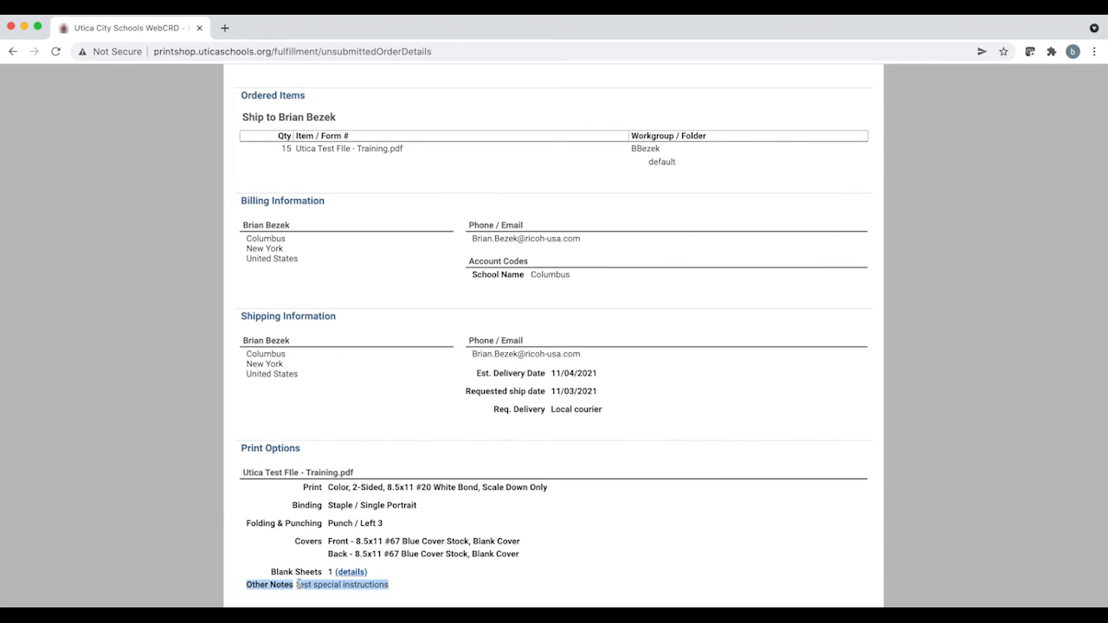
left_click(531, 567)
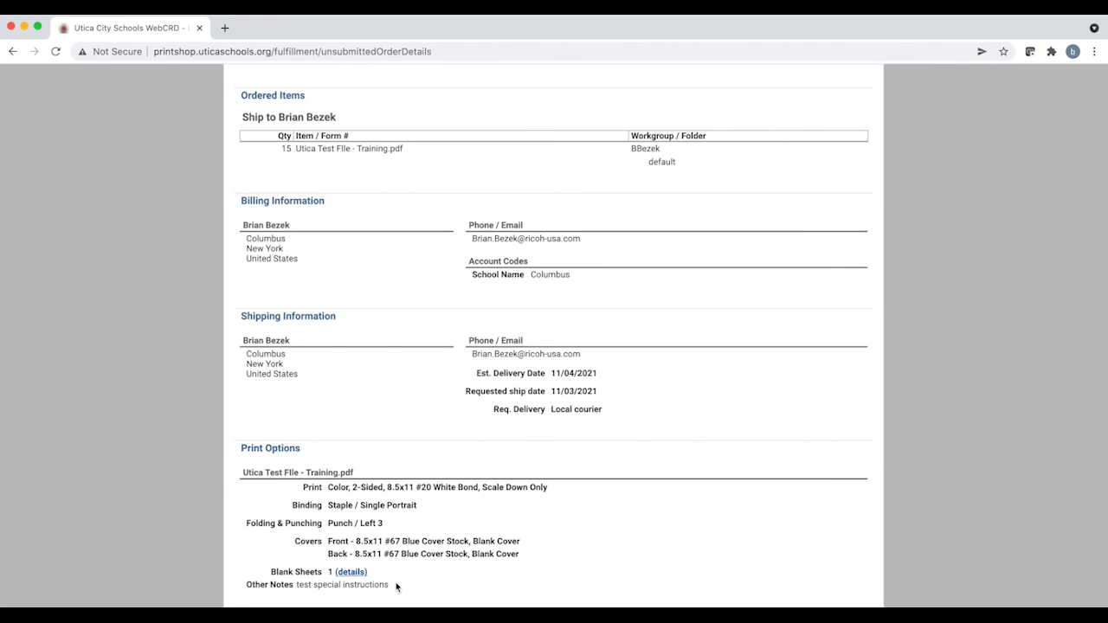
left_click_drag(389, 585, 245, 585)
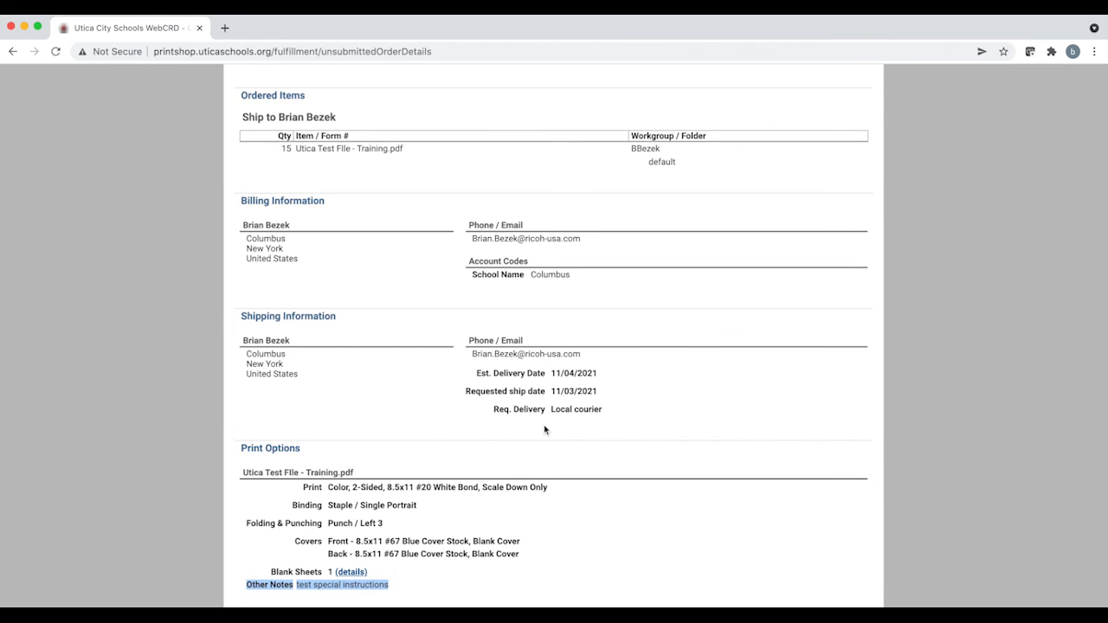
scroll(557, 405, "up", 5)
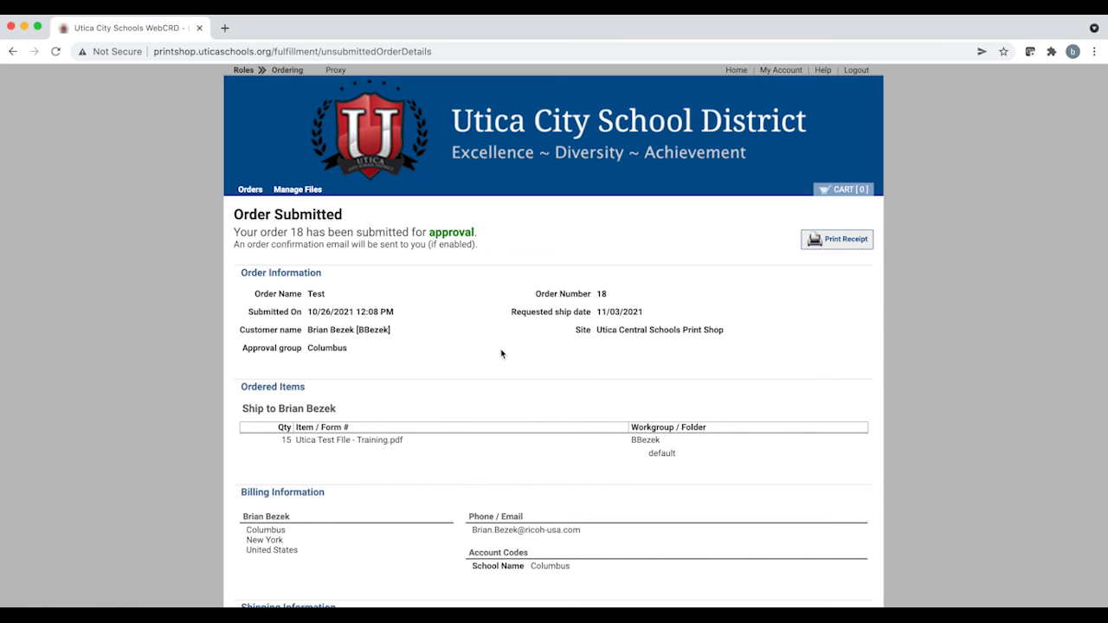
Step: Open the order history, view the newest order's details, and return to the home page
left_click(515, 145)
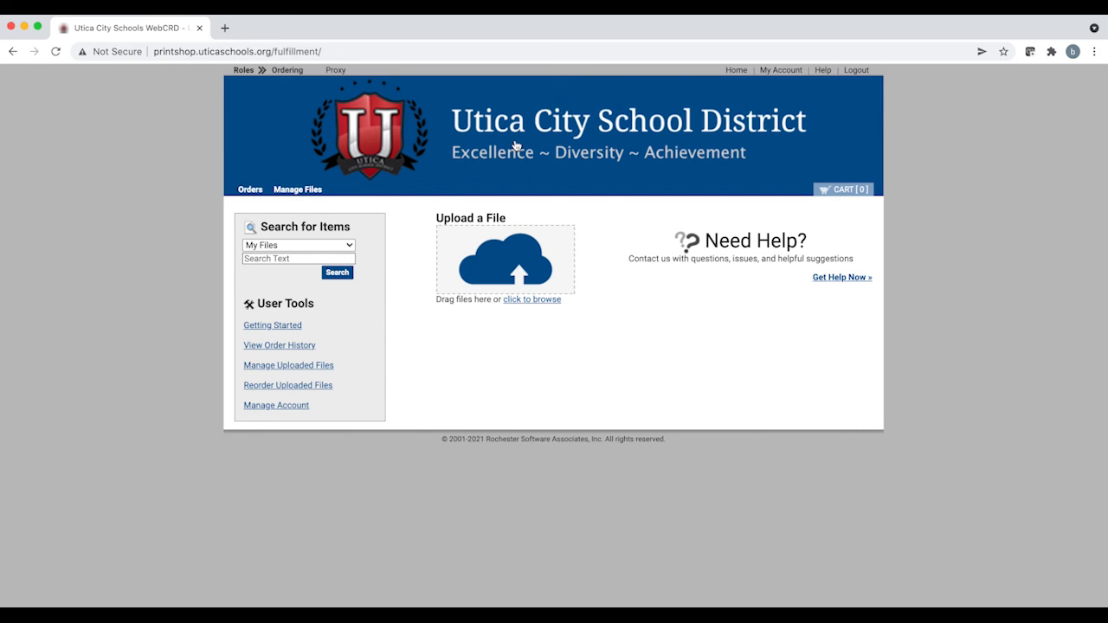
left_click(300, 351)
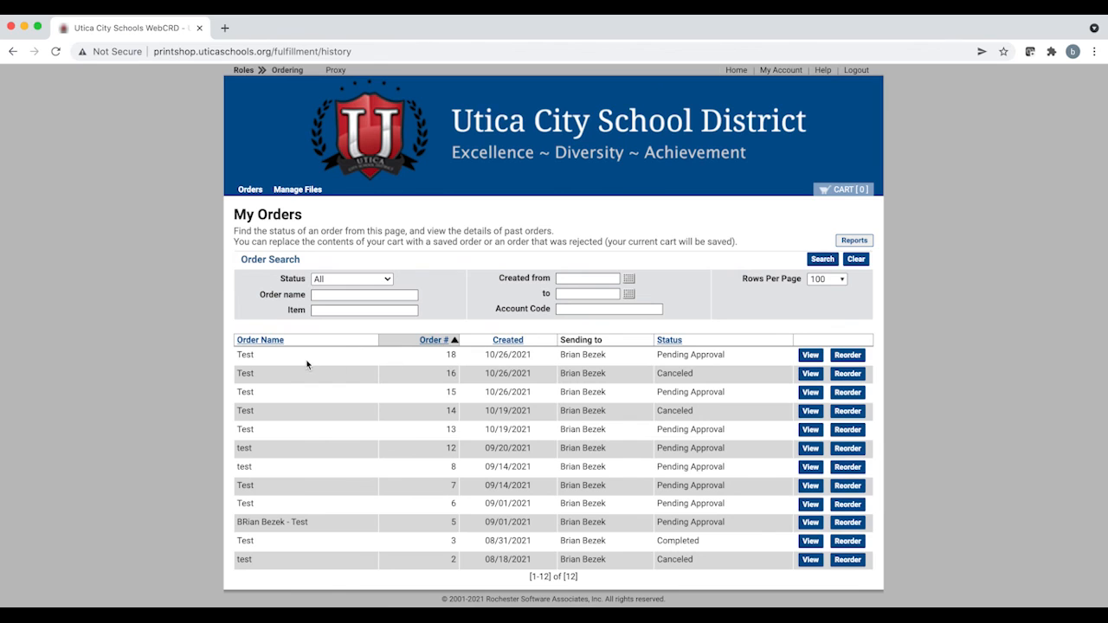
left_click(814, 356)
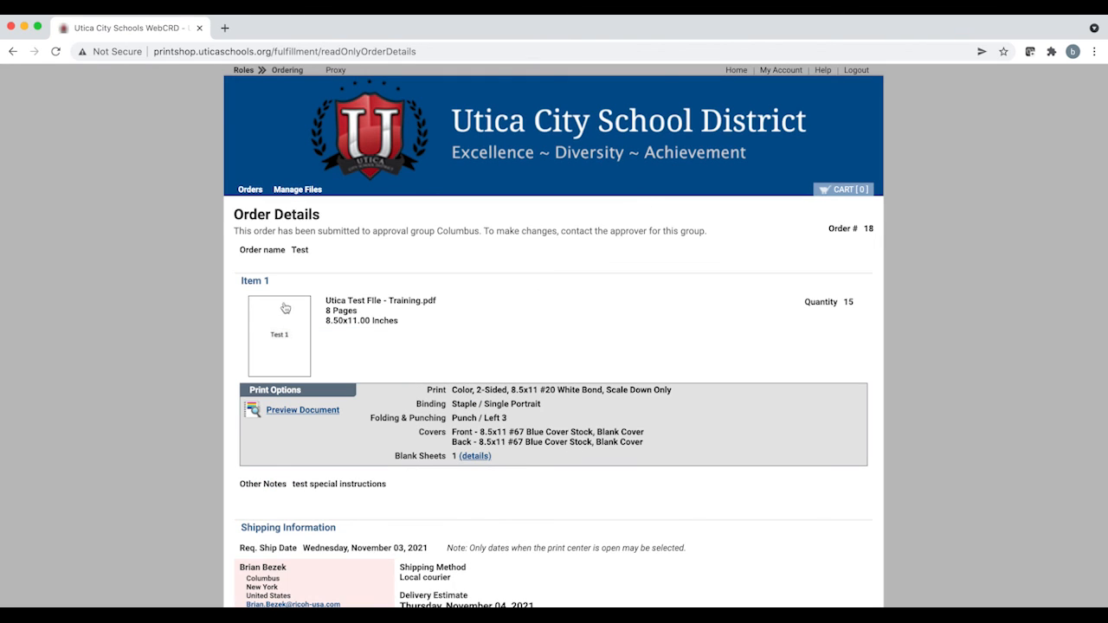
scroll(450, 321, "down", 3)
scroll(451, 330, "down", 2)
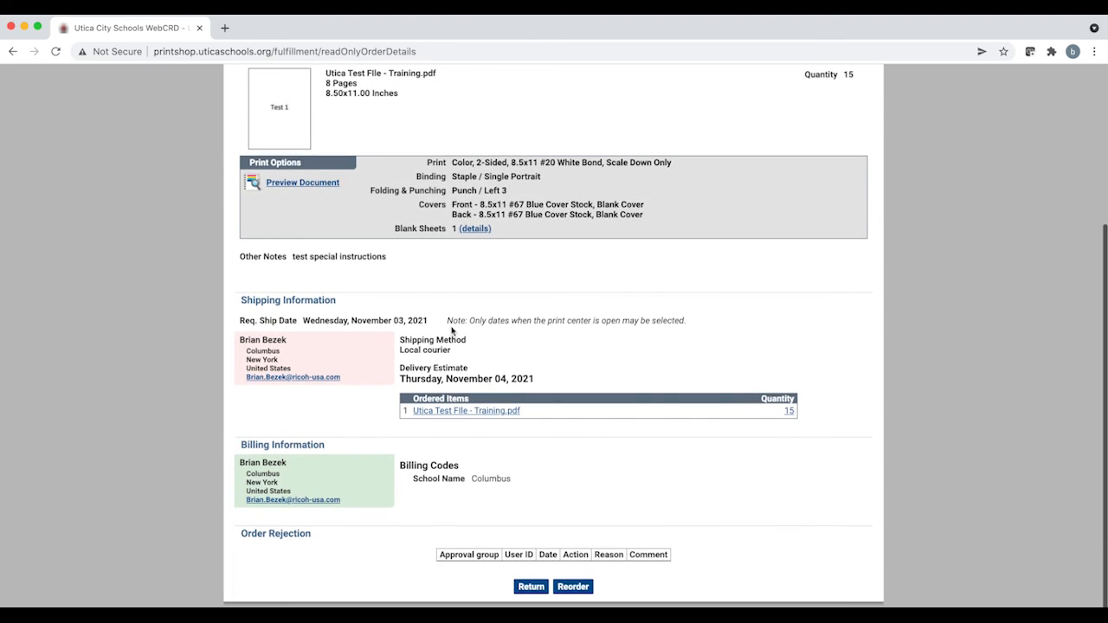
scroll(554, 364, "up", 5)
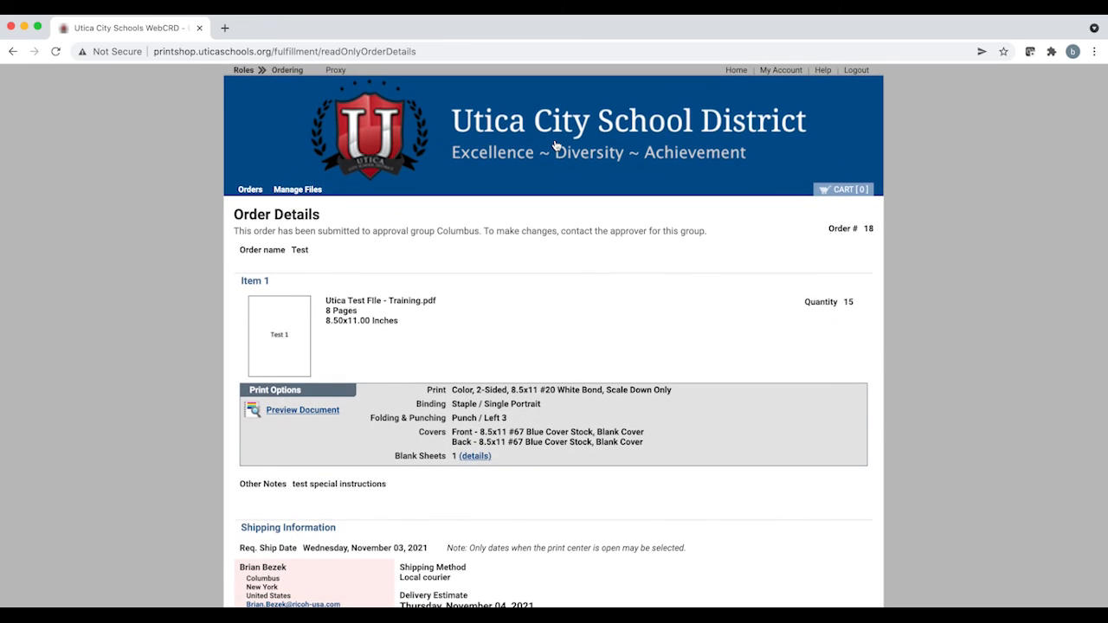
left_click(556, 146)
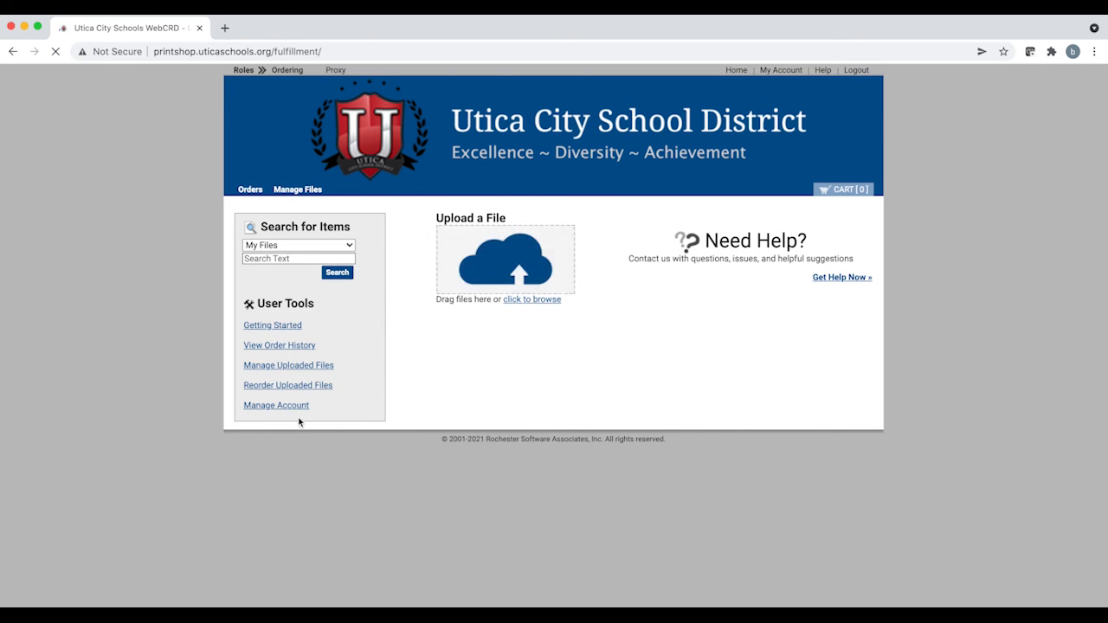
Step: Open the order history and reorder the most recent order, number 18, into the cart
left_click(292, 345)
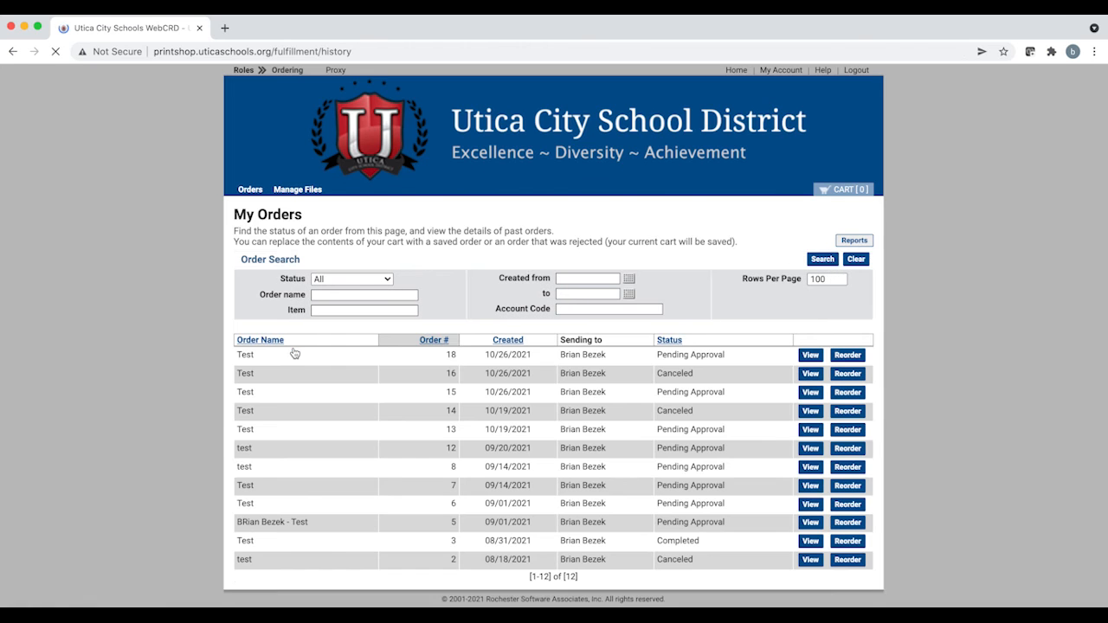
left_click(848, 356)
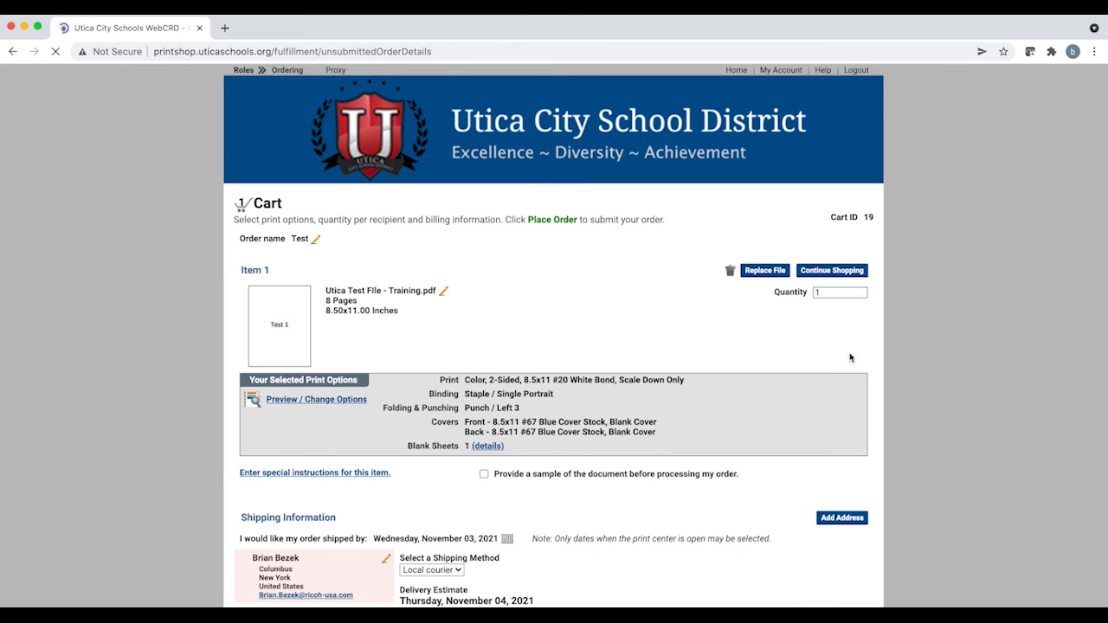
Step: Review the reordered cart's print options, shipping and billing details, and return to the home page
scroll(667, 350, "down", 3)
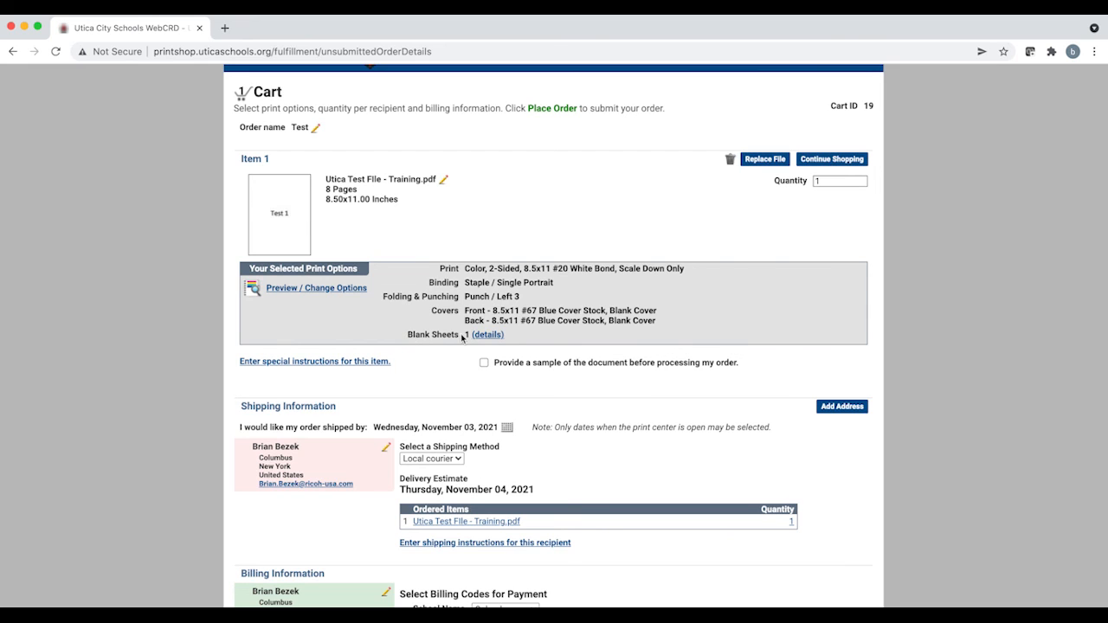
scroll(823, 291, "up", 2)
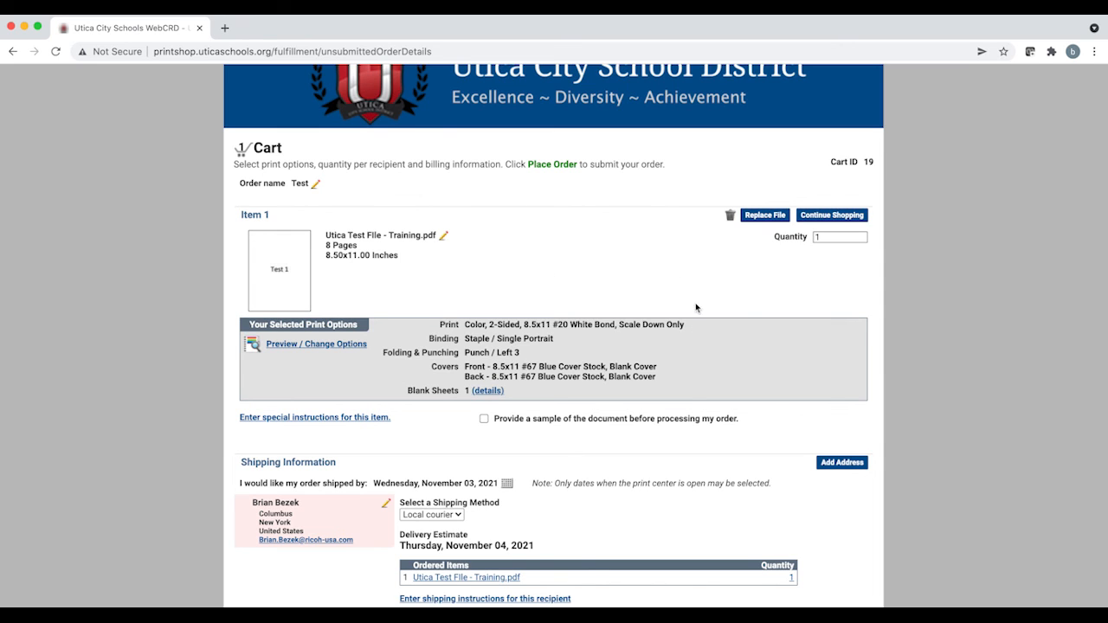
scroll(695, 308, "down", 1)
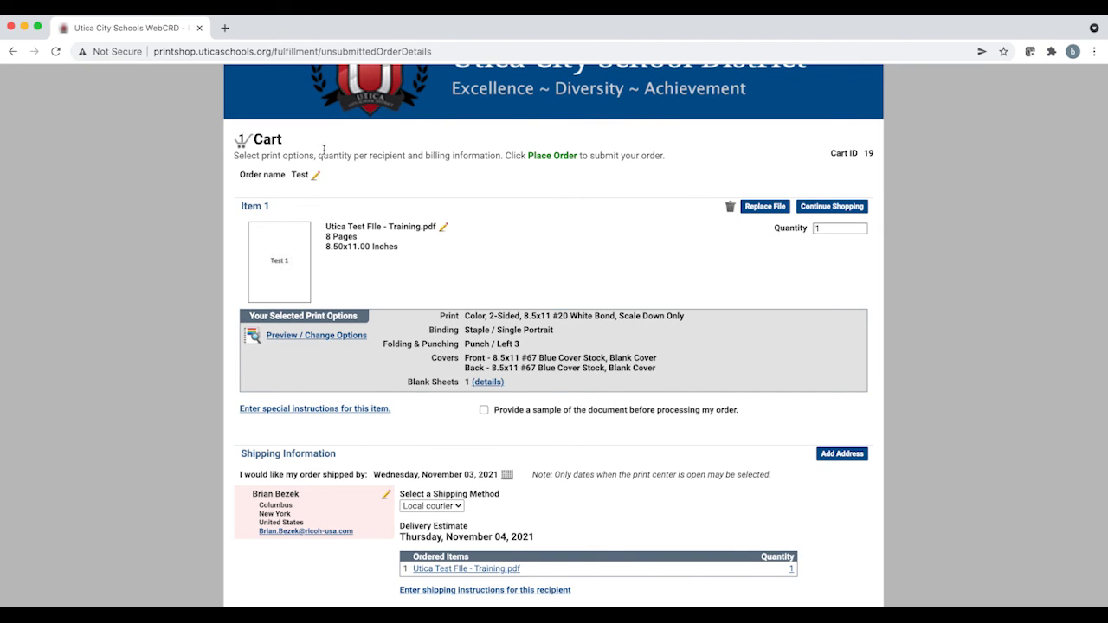
scroll(554, 366, "down", 3)
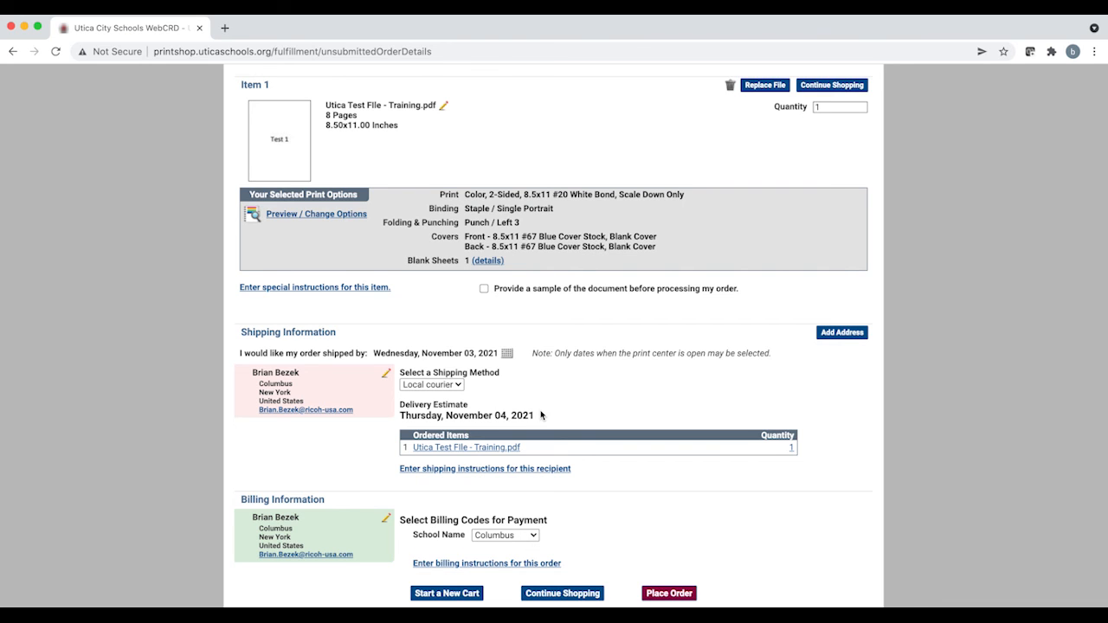
scroll(541, 416, "up", 3)
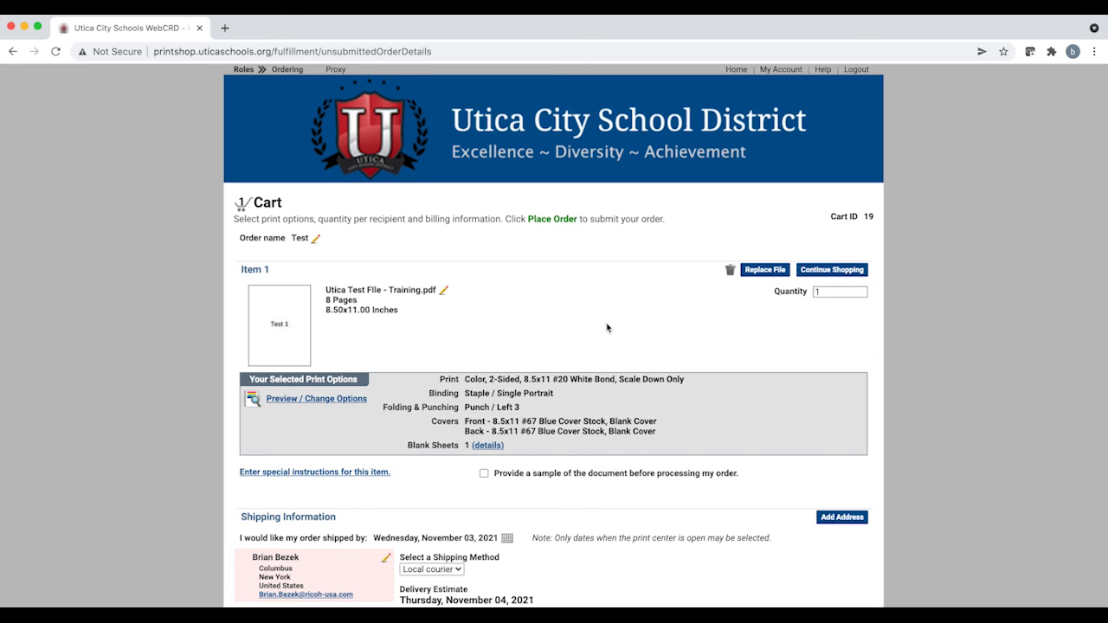
left_click(548, 134)
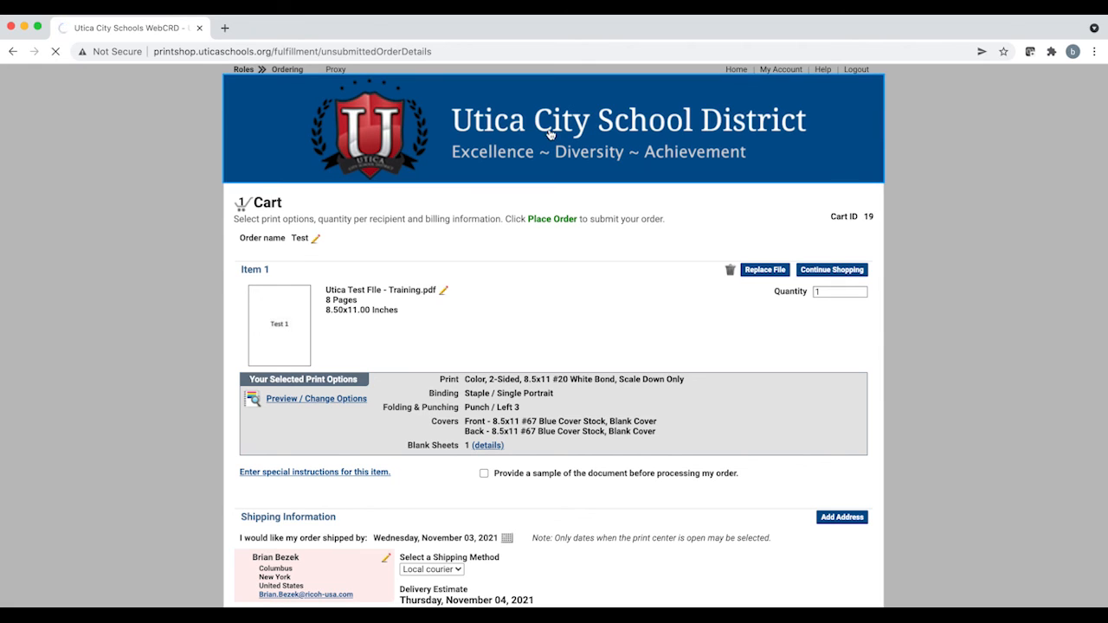